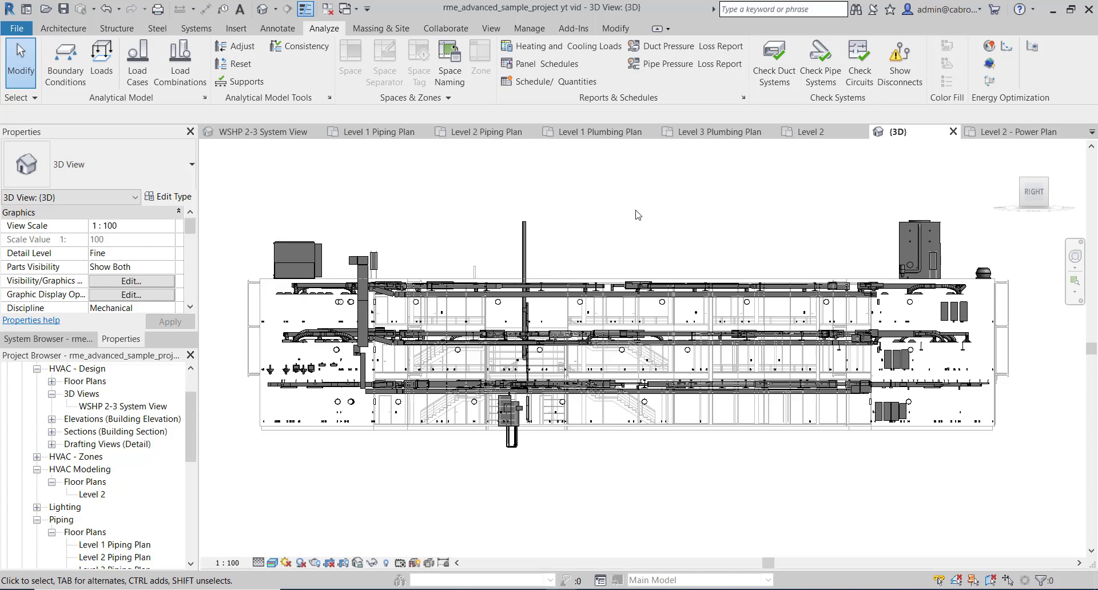
Step: Return the 3D view to its home orientation and examine the building's ductwork and rooftop mechanical equipment
{"action": "scroll", "coordinate": [639, 216], "scroll_direction": "down", "scroll_amount": 3}
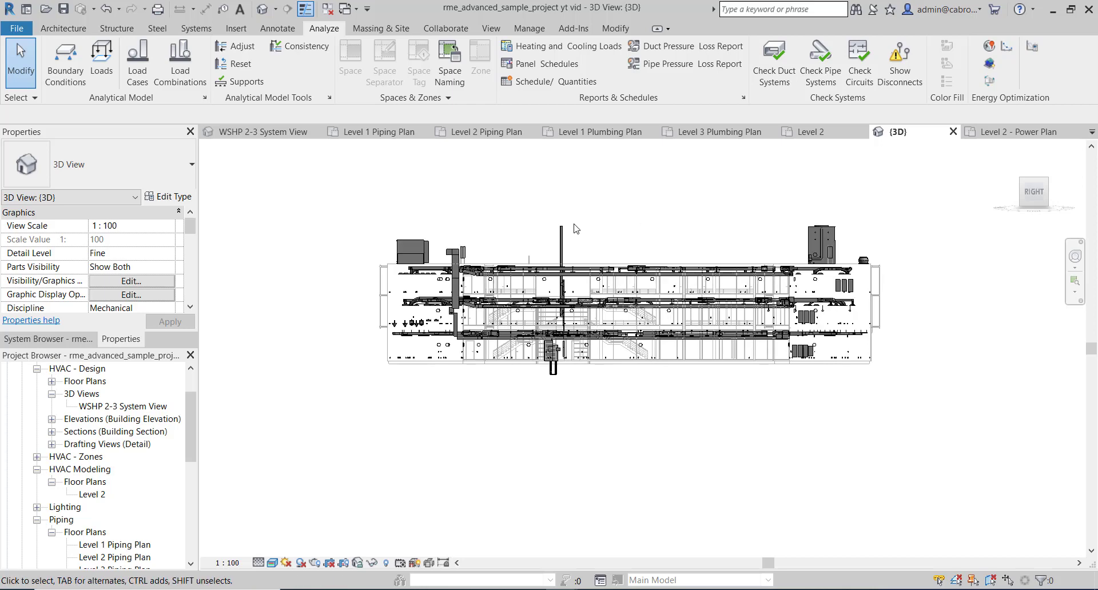
{"action": "scroll", "coordinate": [589, 243], "scroll_direction": "up", "scroll_amount": 1}
{"action": "scroll", "coordinate": [589, 243], "scroll_direction": "up", "scroll_amount": 1}
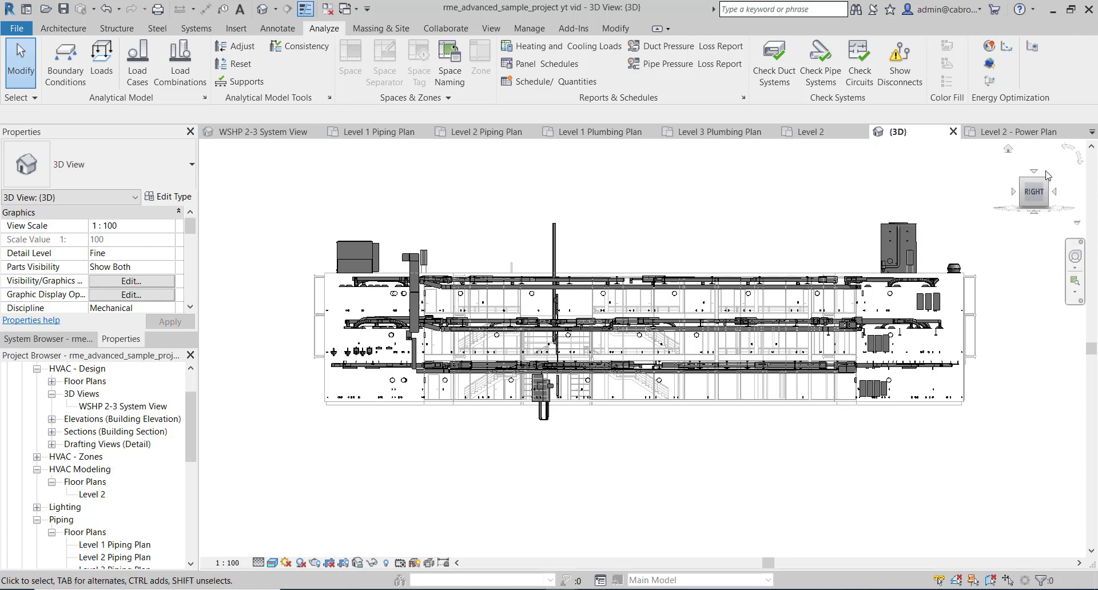
{"action": "left_click", "coordinate": [1010, 151]}
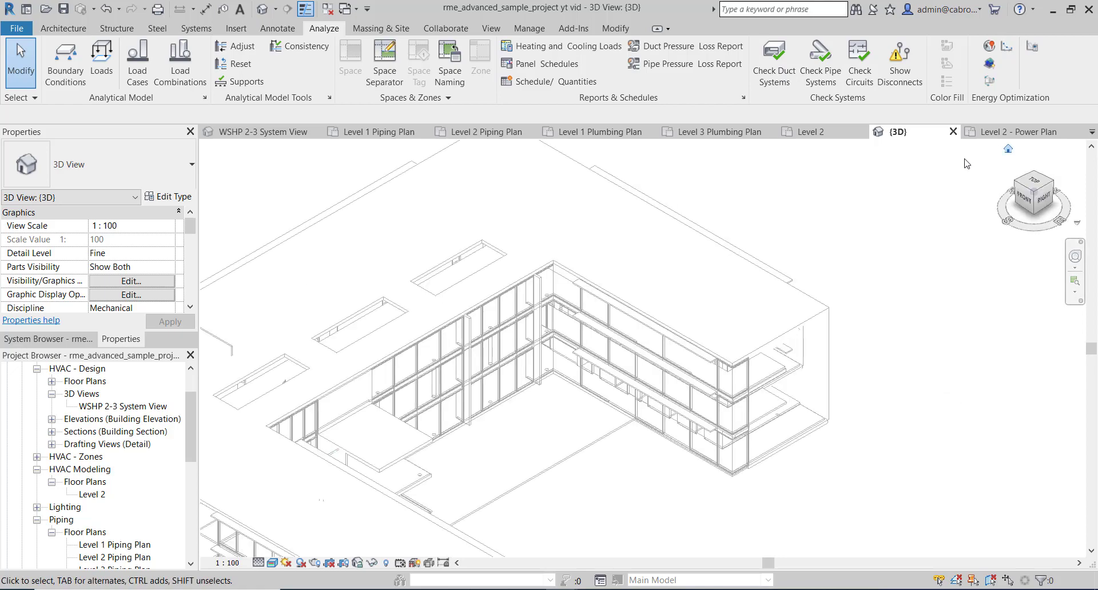
{"action": "scroll", "coordinate": [662, 393], "scroll_direction": "up", "scroll_amount": 3}
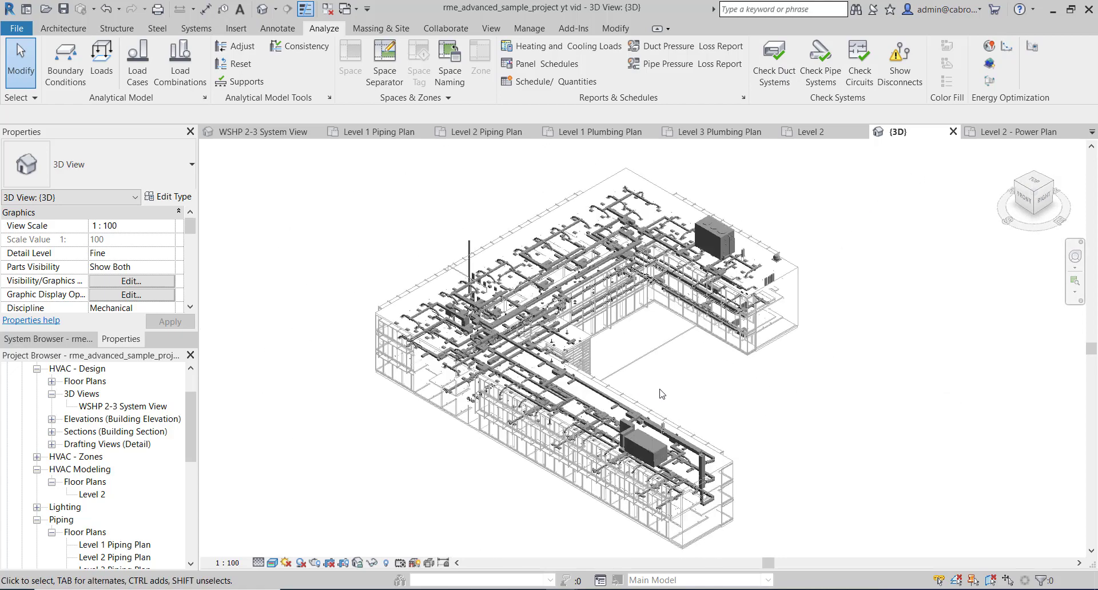
{"action": "middle_click_drag", "start_coordinate": [661, 352], "coordinate": [666, 393]}
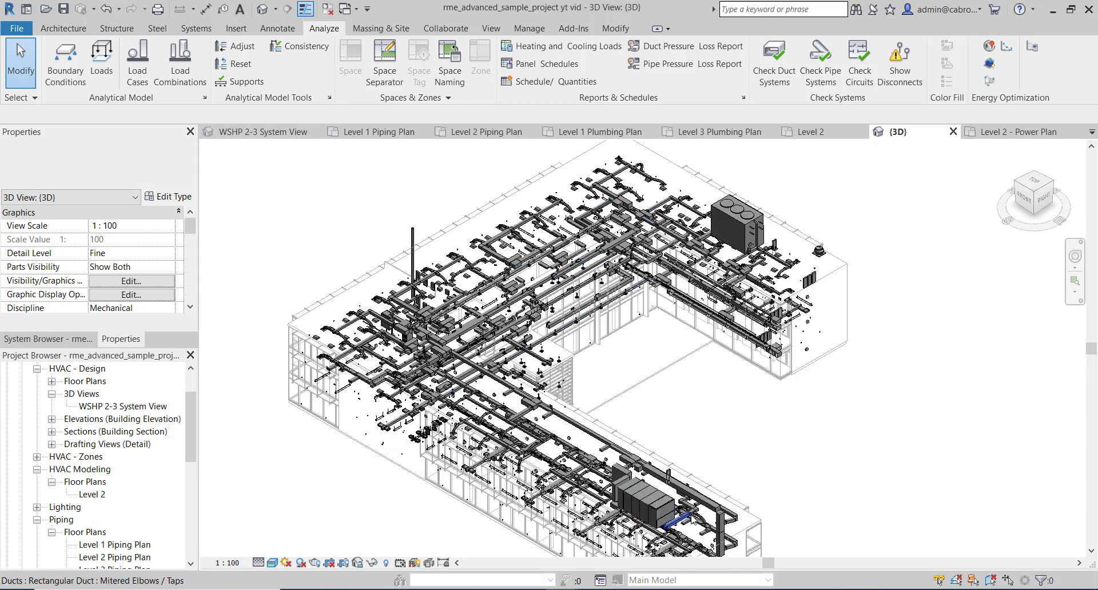
{"action": "left_click", "coordinate": [536, 403]}
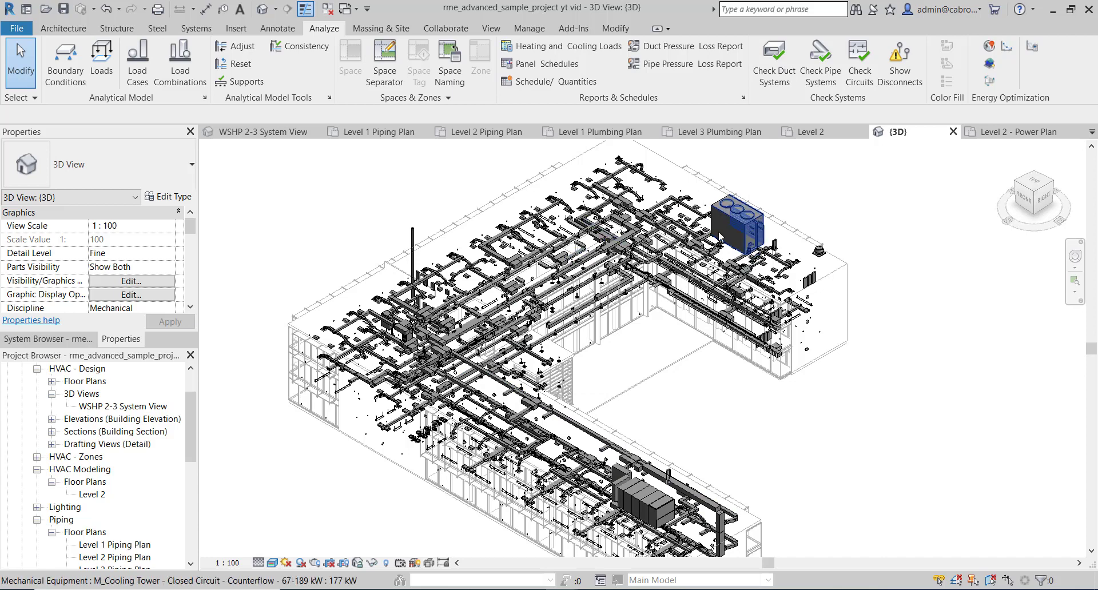
{"action": "middle_click_drag", "start_coordinate": [828, 407], "coordinate": [822, 409]}
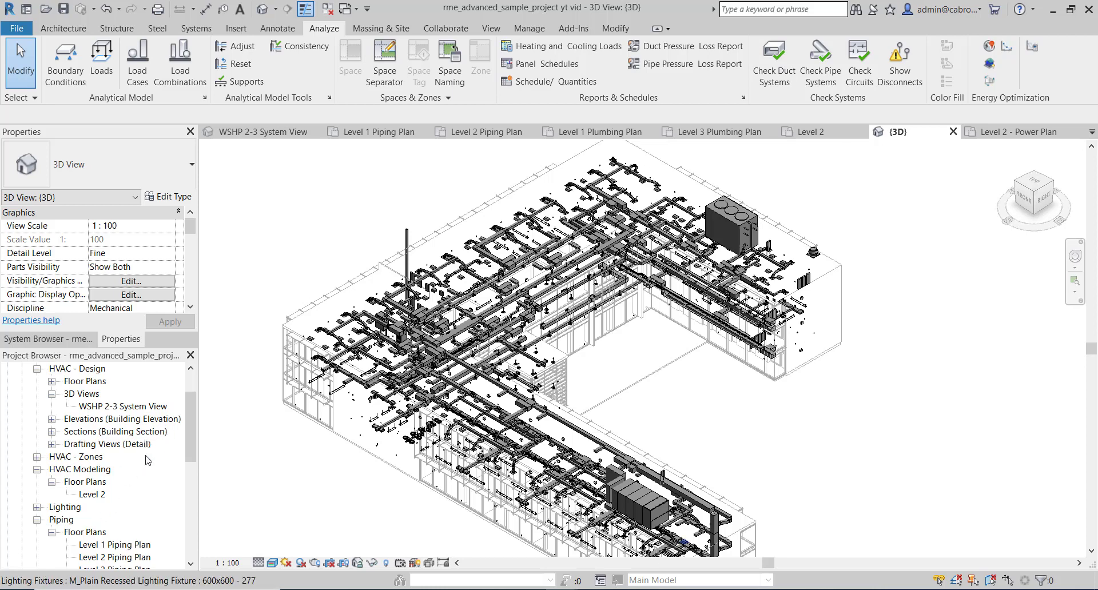
Step: Open the Level 2 floor plan under HVAC Modeling and examine the ducts and diffusers near the stair at grid J
{"action": "left_click", "coordinate": [91, 494]}
{"action": "double_click", "coordinate": [93, 495]}
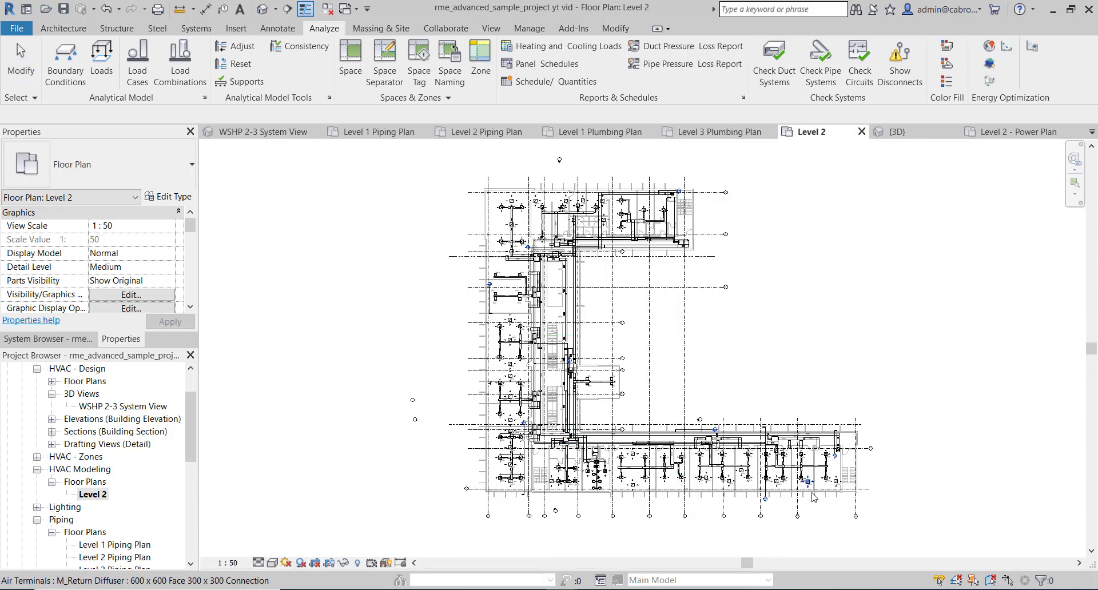
{"action": "scroll", "coordinate": [815, 498], "scroll_direction": "up", "scroll_amount": 3}
{"action": "scroll", "coordinate": [985, 447], "scroll_direction": "up", "scroll_amount": 3}
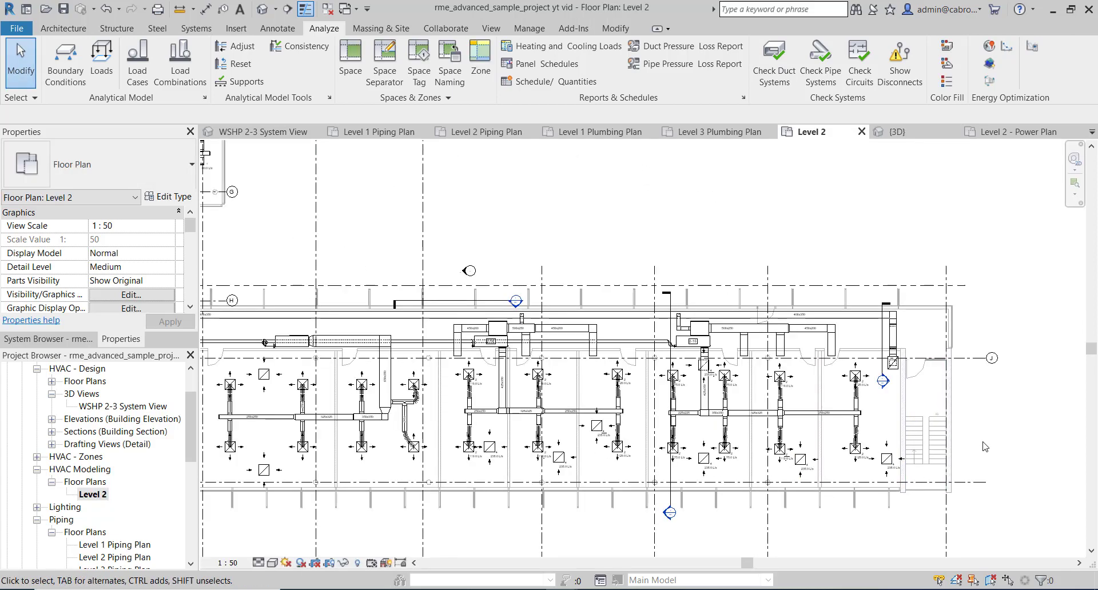
{"action": "scroll", "coordinate": [985, 446], "scroll_direction": "up", "scroll_amount": 5}
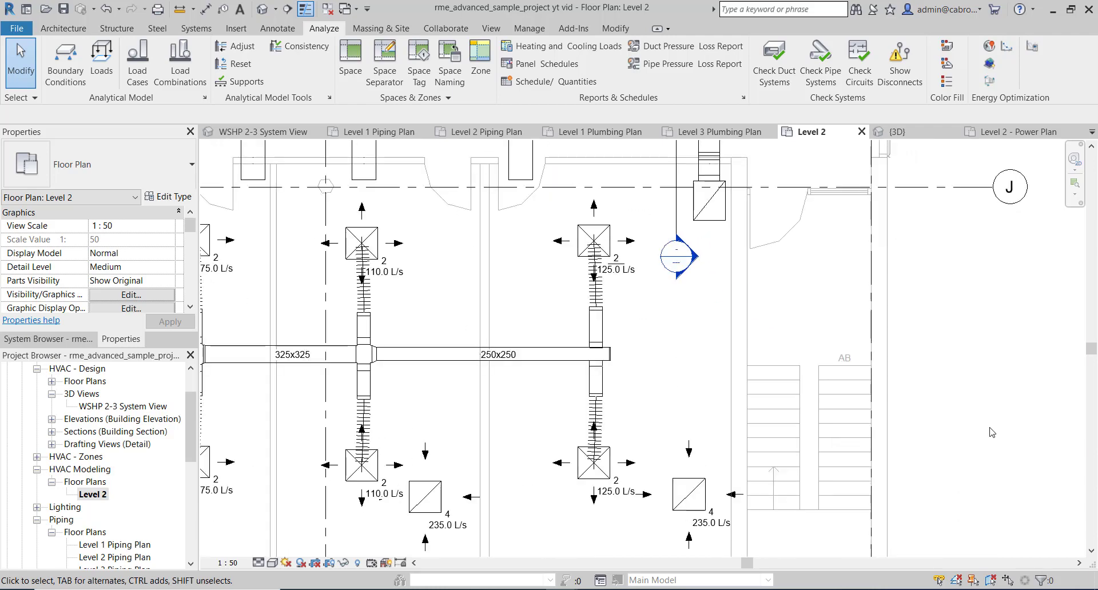
{"action": "scroll", "coordinate": [992, 421], "scroll_direction": "down", "scroll_amount": 5}
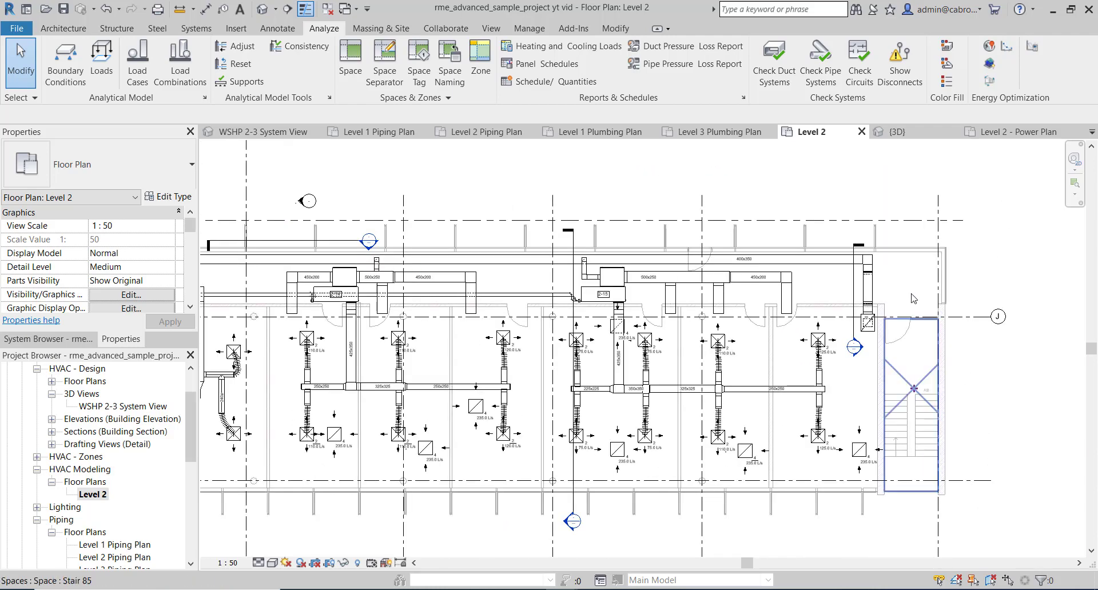
{"action": "scroll", "coordinate": [872, 375], "scroll_direction": "up", "scroll_amount": 3}
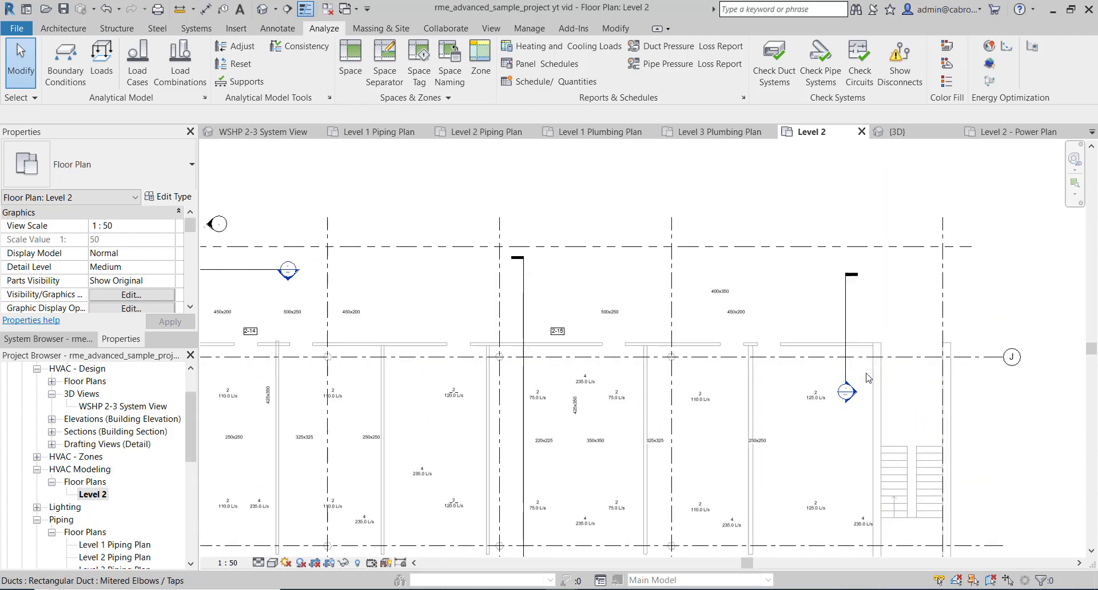
{"action": "scroll", "coordinate": [876, 381], "scroll_direction": "down", "scroll_amount": 3}
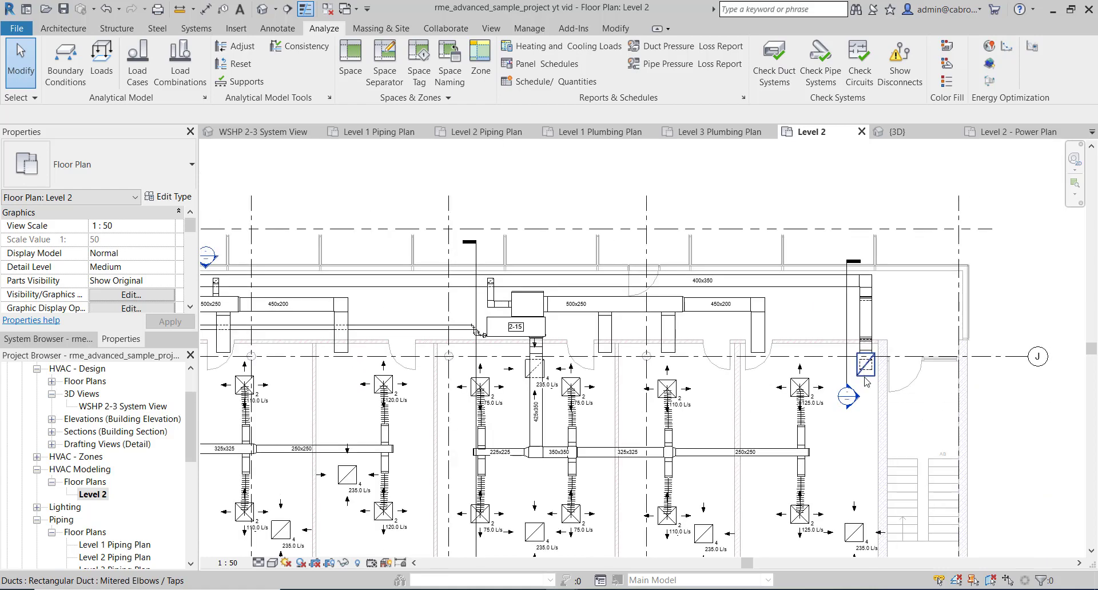
{"action": "scroll", "coordinate": [870, 362], "scroll_direction": "down", "scroll_amount": 4}
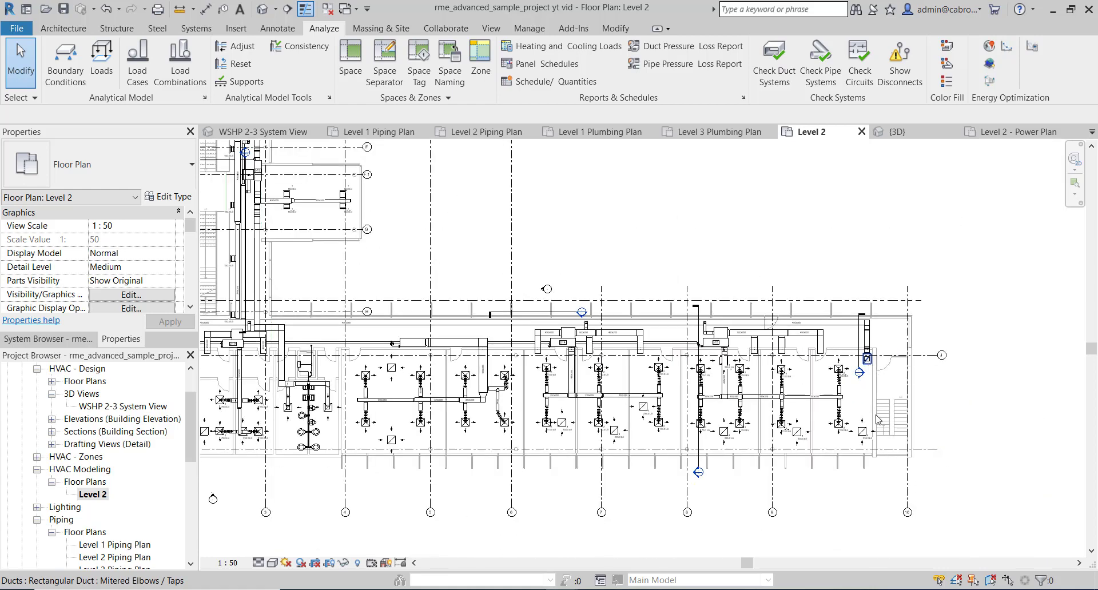
Step: Examine the supply and return diffusers and their airflow tags in the rooms served by unit 2-14
{"action": "scroll", "coordinate": [869, 361], "scroll_direction": "up", "scroll_amount": 2}
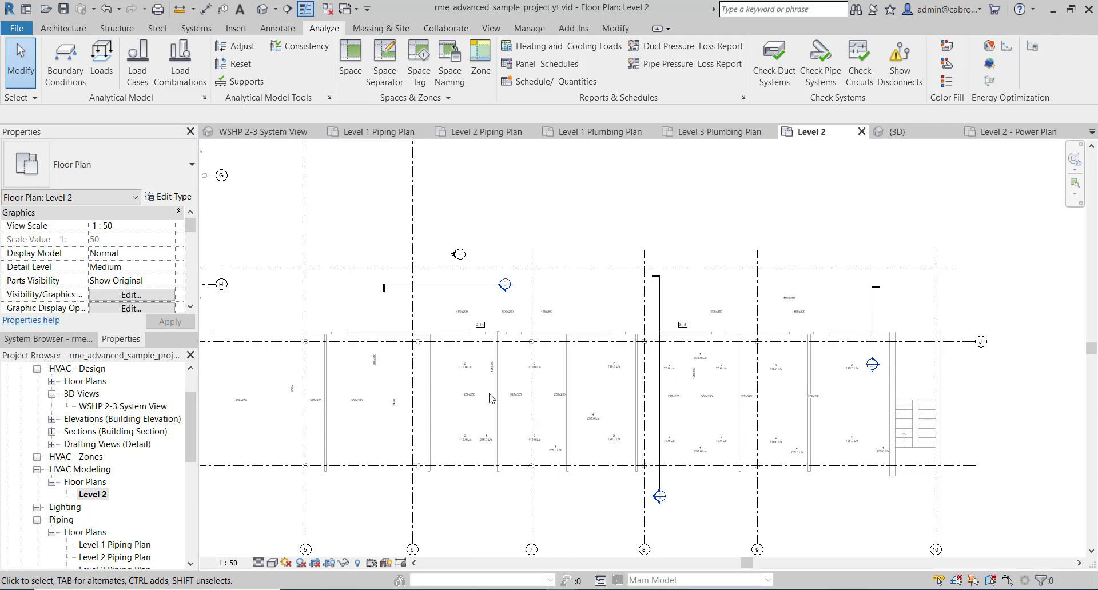
{"action": "scroll", "coordinate": [490, 399], "scroll_direction": "down", "scroll_amount": 2}
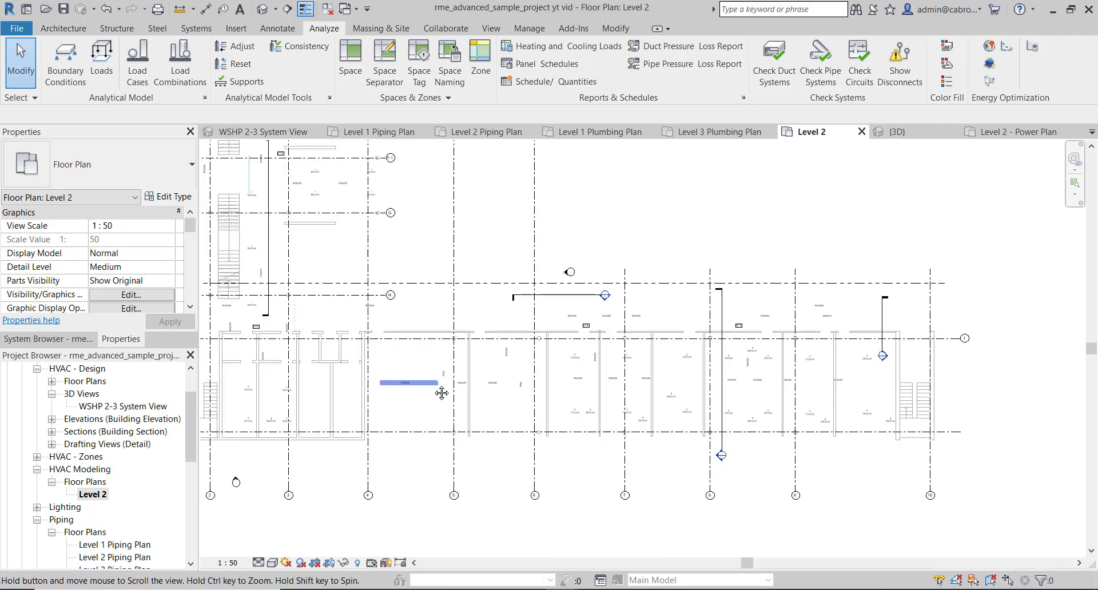
{"action": "scroll", "coordinate": [629, 399], "scroll_direction": "up", "scroll_amount": 2}
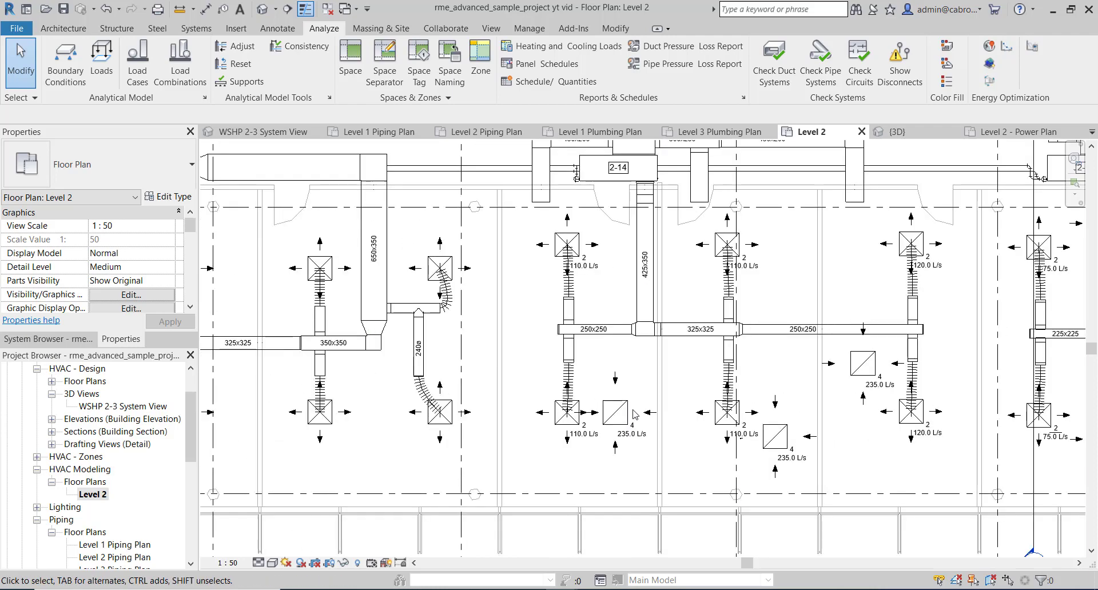
{"action": "scroll", "coordinate": [516, 433], "scroll_direction": "up", "scroll_amount": 3}
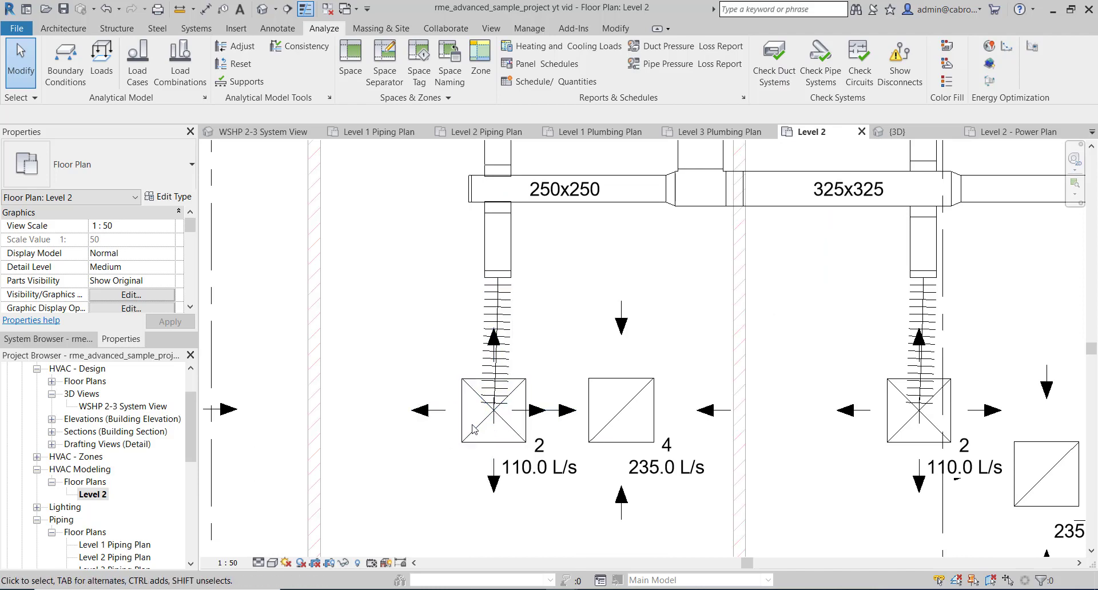
{"action": "scroll", "coordinate": [673, 458], "scroll_direction": "down", "scroll_amount": 2}
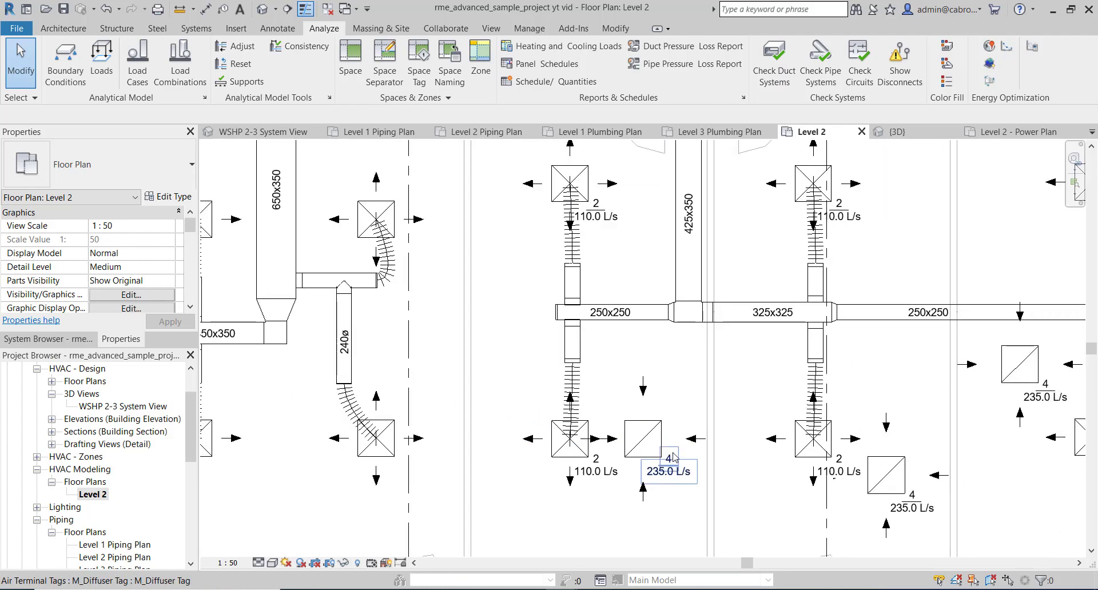
{"action": "scroll", "coordinate": [672, 458], "scroll_direction": "down", "scroll_amount": 1}
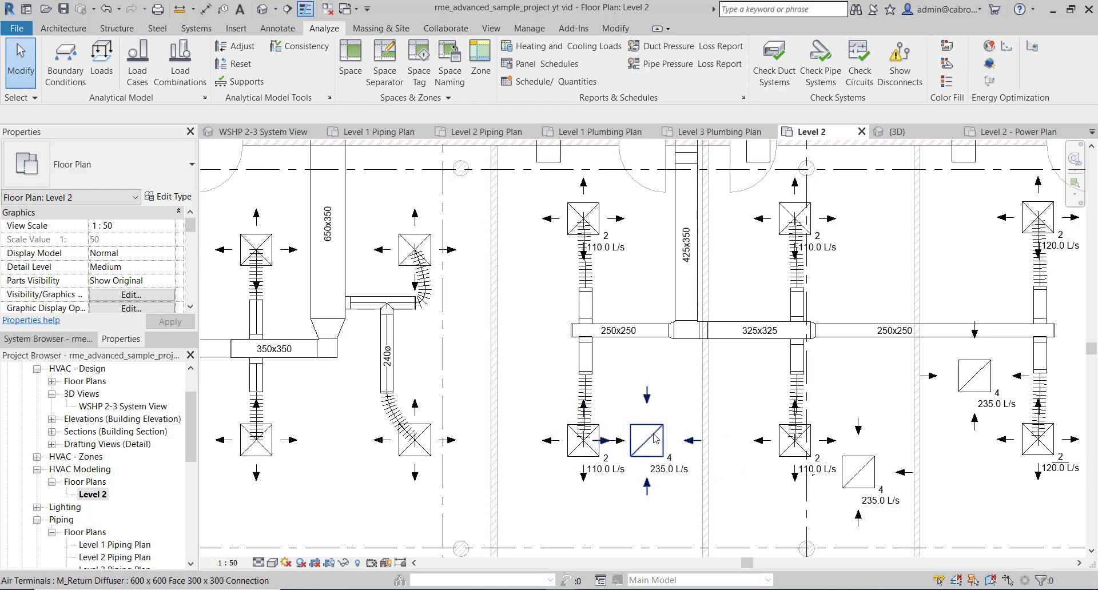
Step: Examine the untagged diffusers and duct branches between grids 4 and 6, and the overall duct layout of Level 2
{"action": "scroll", "coordinate": [778, 429], "scroll_direction": "down", "scroll_amount": 1}
{"action": "middle_click_drag", "start_coordinate": [258, 371], "coordinate": [537, 373]}
{"action": "scroll", "coordinate": [538, 373], "scroll_direction": "up", "scroll_amount": 3}
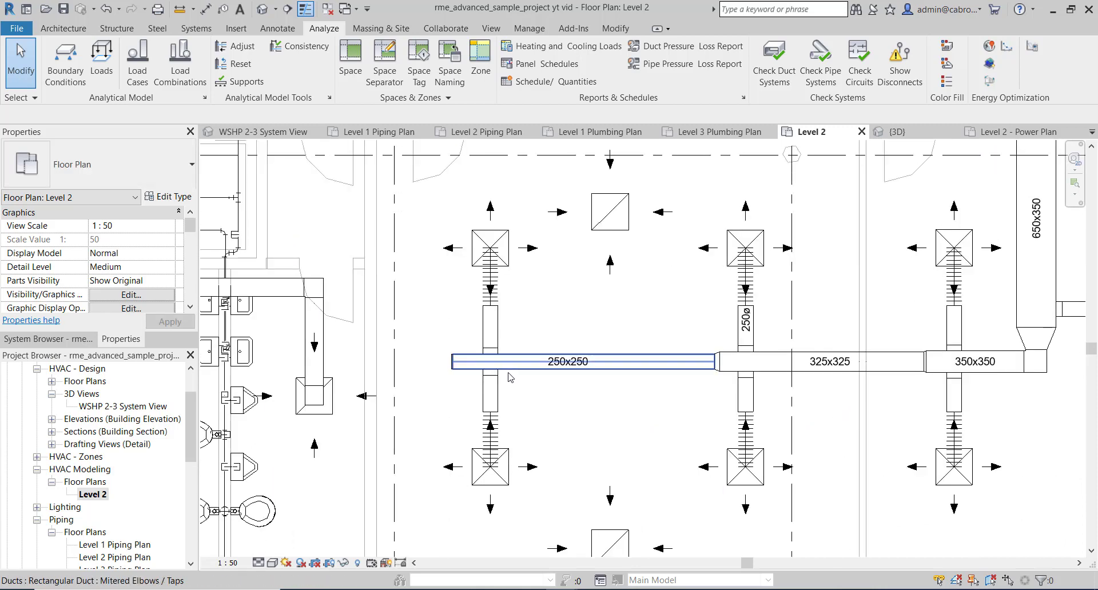
{"action": "scroll", "coordinate": [582, 381], "scroll_direction": "down", "scroll_amount": 1}
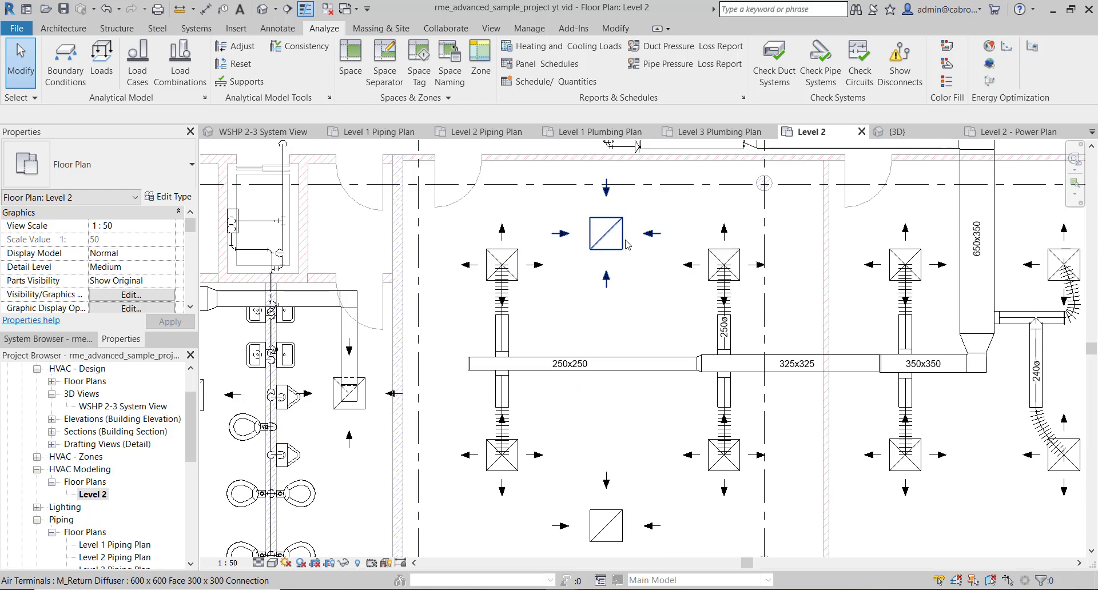
{"action": "scroll", "coordinate": [627, 243], "scroll_direction": "down", "scroll_amount": 3}
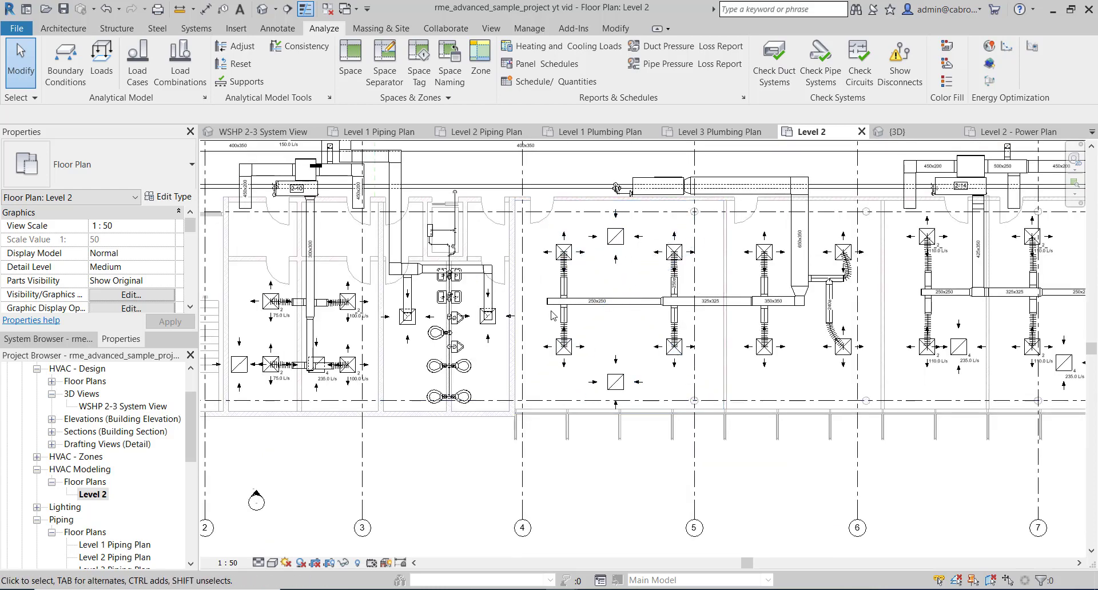
{"action": "scroll", "coordinate": [553, 316], "scroll_direction": "up", "scroll_amount": 4}
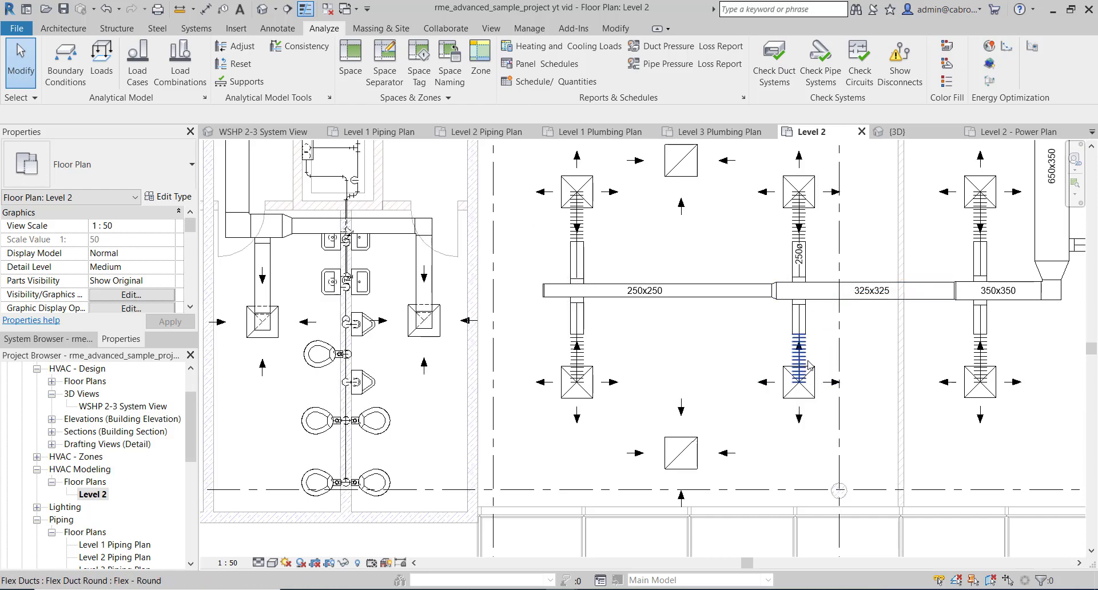
{"action": "scroll", "coordinate": [809, 365], "scroll_direction": "down", "scroll_amount": 3}
{"action": "middle_click_drag", "start_coordinate": [690, 357], "coordinate": [697, 400]}
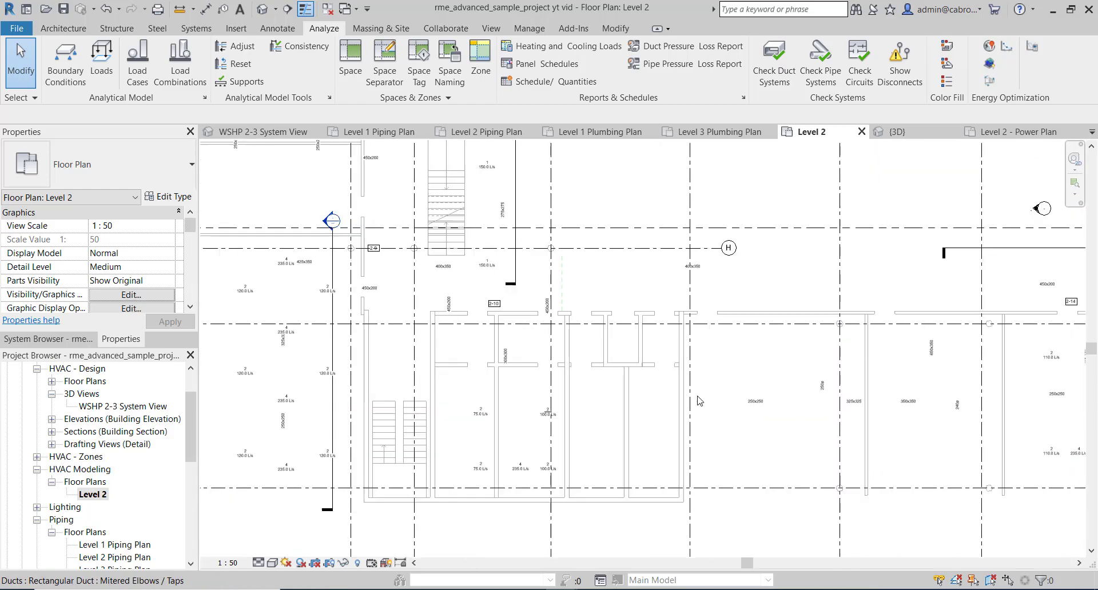
{"action": "scroll", "coordinate": [698, 401], "scroll_direction": "down", "scroll_amount": 8}
{"action": "middle_click_drag", "start_coordinate": [608, 346], "coordinate": [575, 396]}
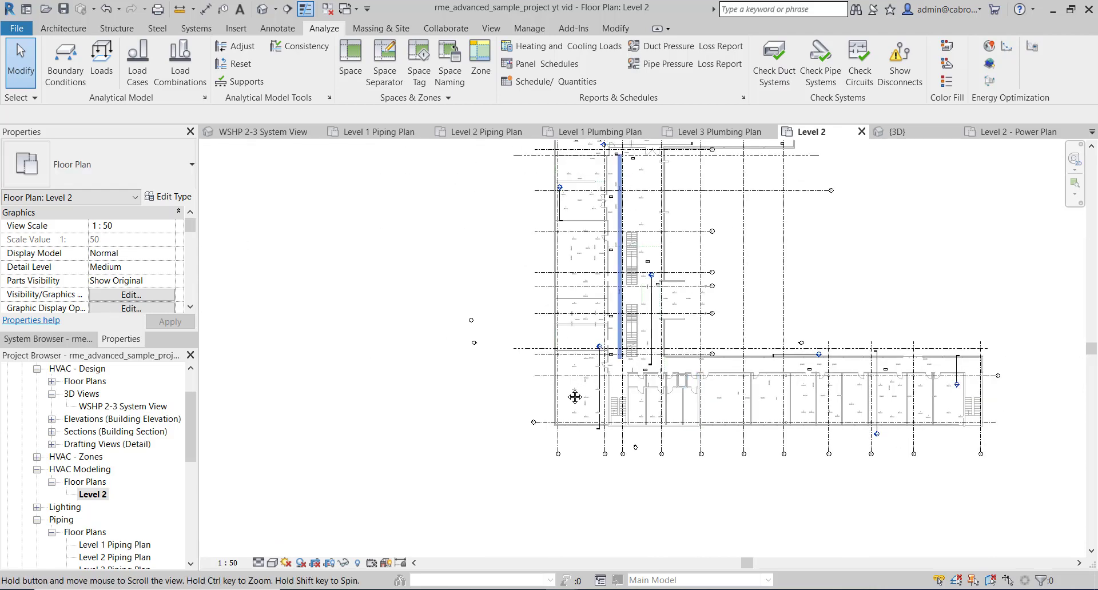
{"action": "middle_click_drag", "start_coordinate": [631, 318], "coordinate": [566, 424]}
{"action": "middle_click_drag", "start_coordinate": [687, 204], "coordinate": [687, 205]}
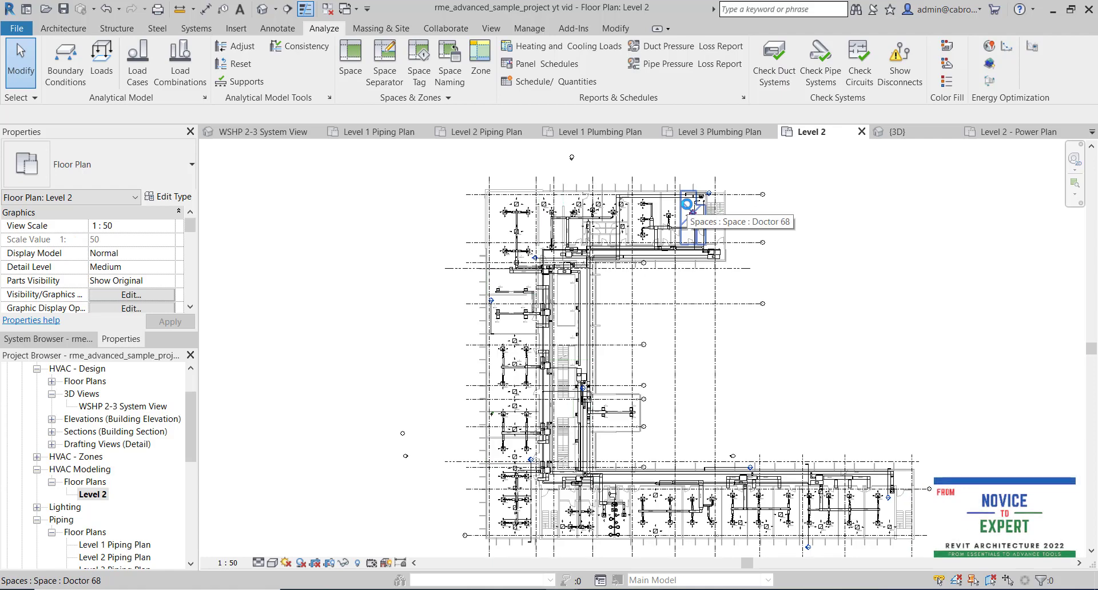
{"action": "middle_click_drag", "start_coordinate": [954, 527], "coordinate": [949, 499]}
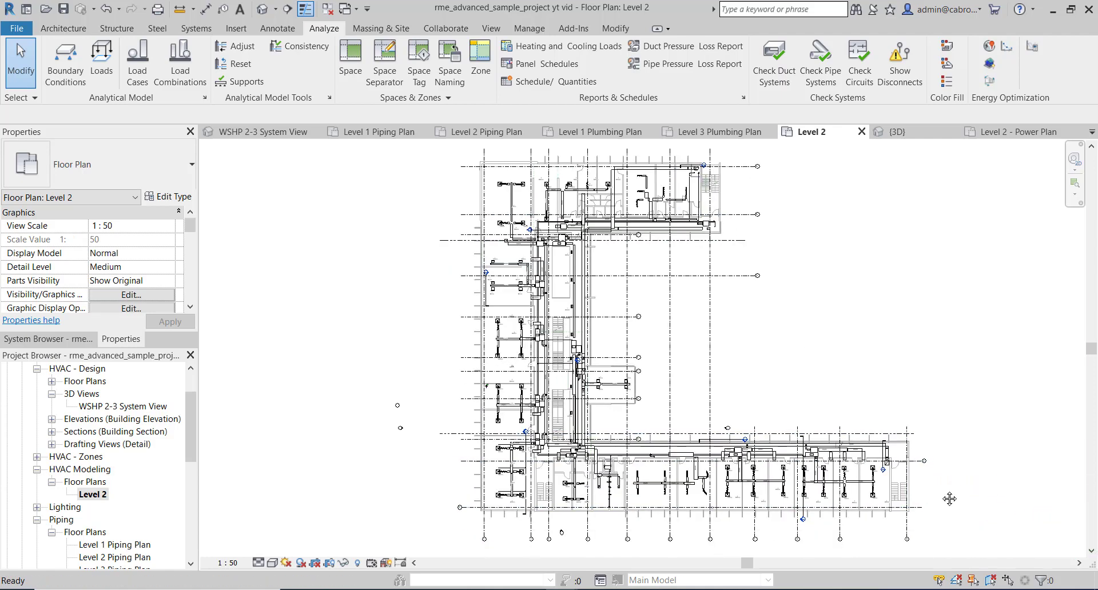
Step: Inspect unit 2-15 and the properties of the rectangular duct attached to it, and review the Level 2 duct layout
{"action": "scroll", "coordinate": [804, 483], "scroll_direction": "up", "scroll_amount": 5}
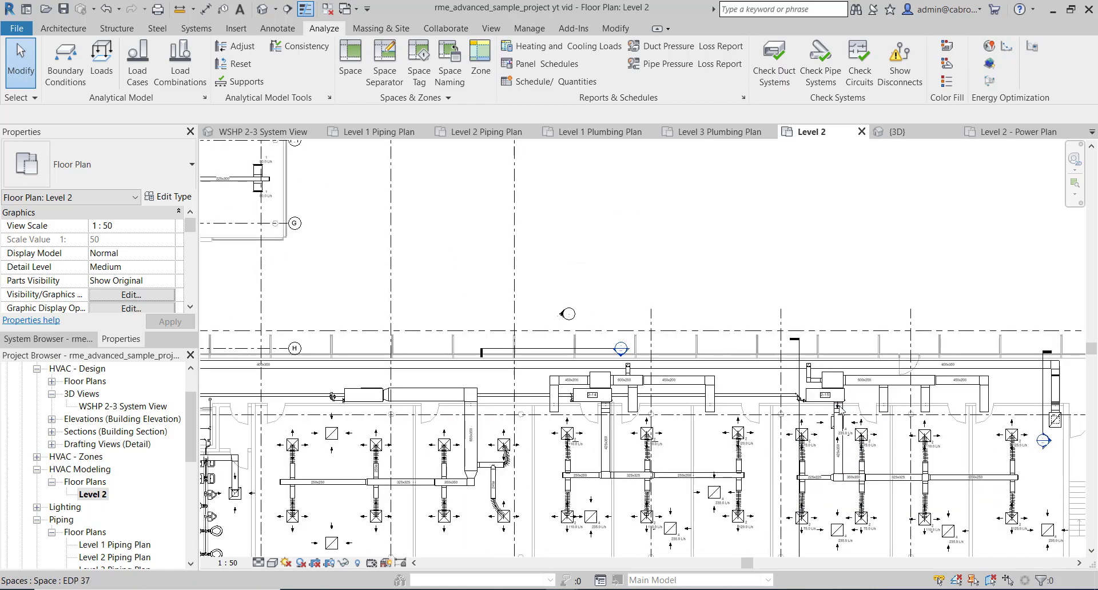
{"action": "scroll", "coordinate": [843, 382], "scroll_direction": "up", "scroll_amount": 4}
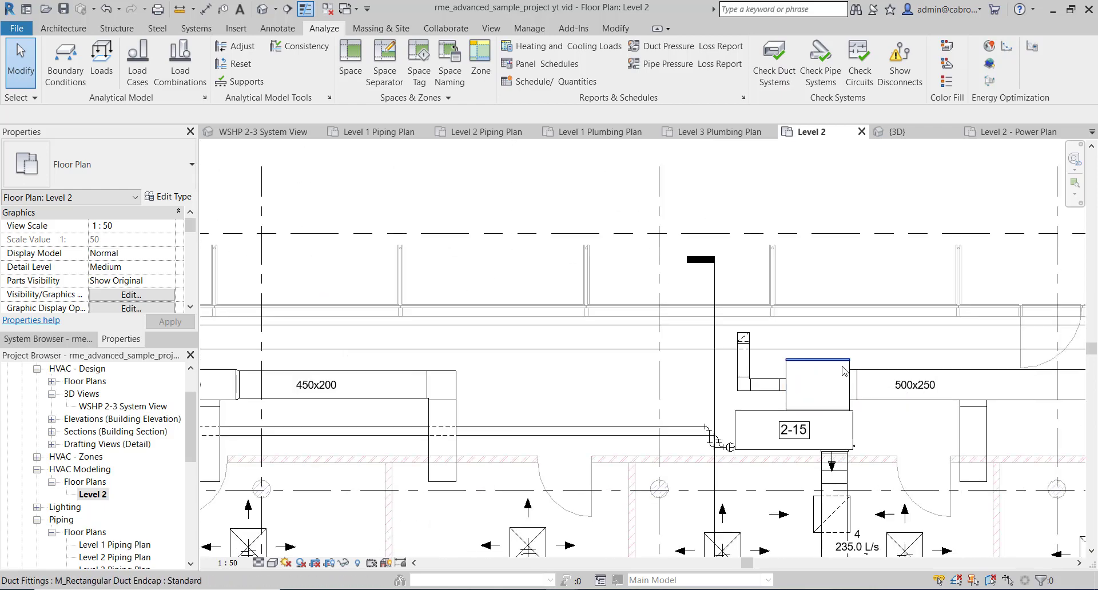
{"action": "scroll", "coordinate": [844, 371], "scroll_direction": "down", "scroll_amount": 3}
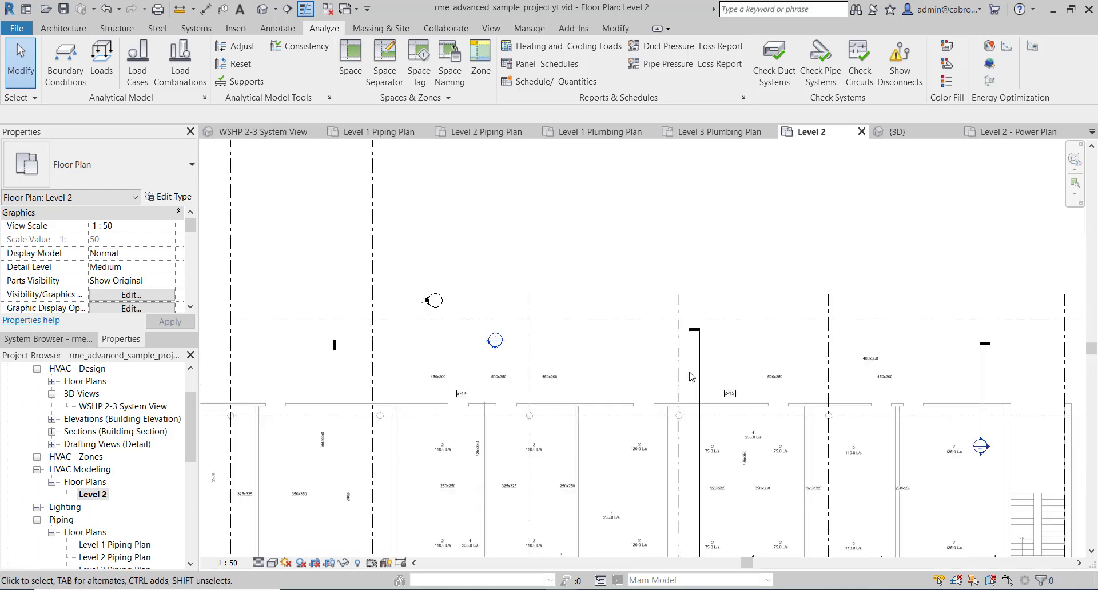
{"action": "scroll", "coordinate": [907, 446], "scroll_direction": "up", "scroll_amount": 3}
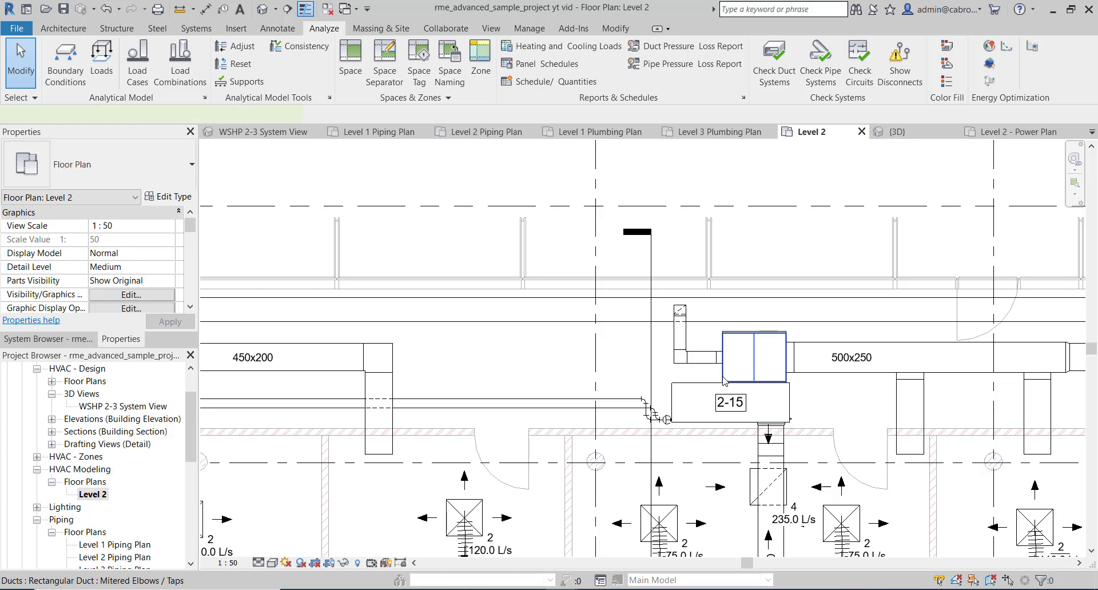
{"action": "left_click", "coordinate": [724, 381]}
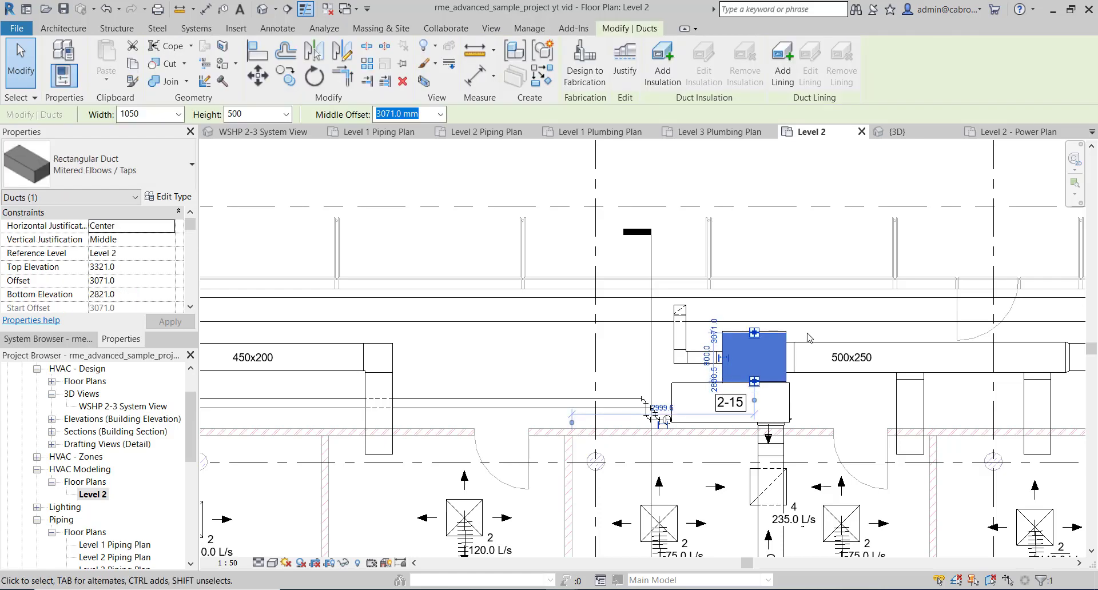
{"action": "scroll", "coordinate": [809, 338], "scroll_direction": "down", "scroll_amount": 6}
{"action": "key", "text": "Escape"}
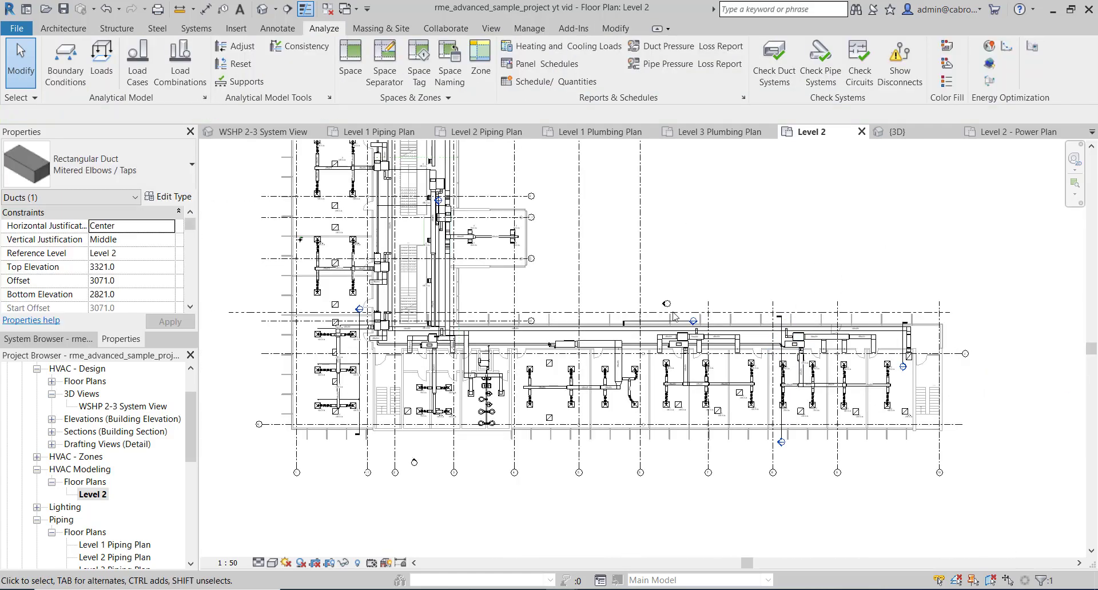
{"action": "scroll", "coordinate": [767, 238], "scroll_direction": "down", "scroll_amount": 3}
{"action": "middle_click_drag", "start_coordinate": [767, 265], "coordinate": [763, 300]}
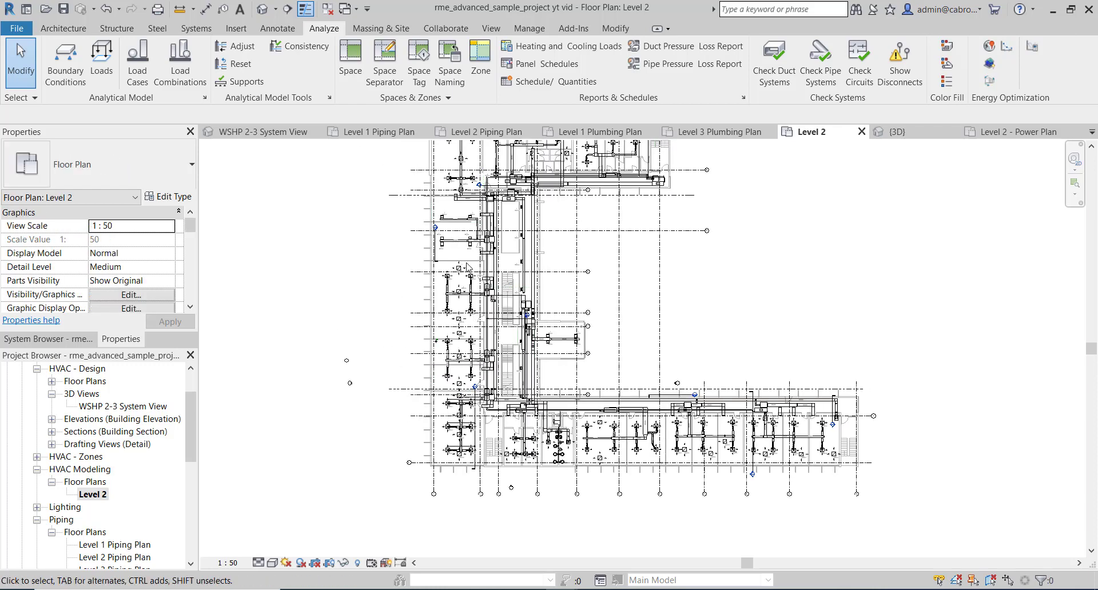
Step: Examine the diffusers, branch ducts and airflow tags served by unit 2-7, and review the whole Level 2 duct layout
{"action": "scroll", "coordinate": [468, 268], "scroll_direction": "up", "scroll_amount": 5}
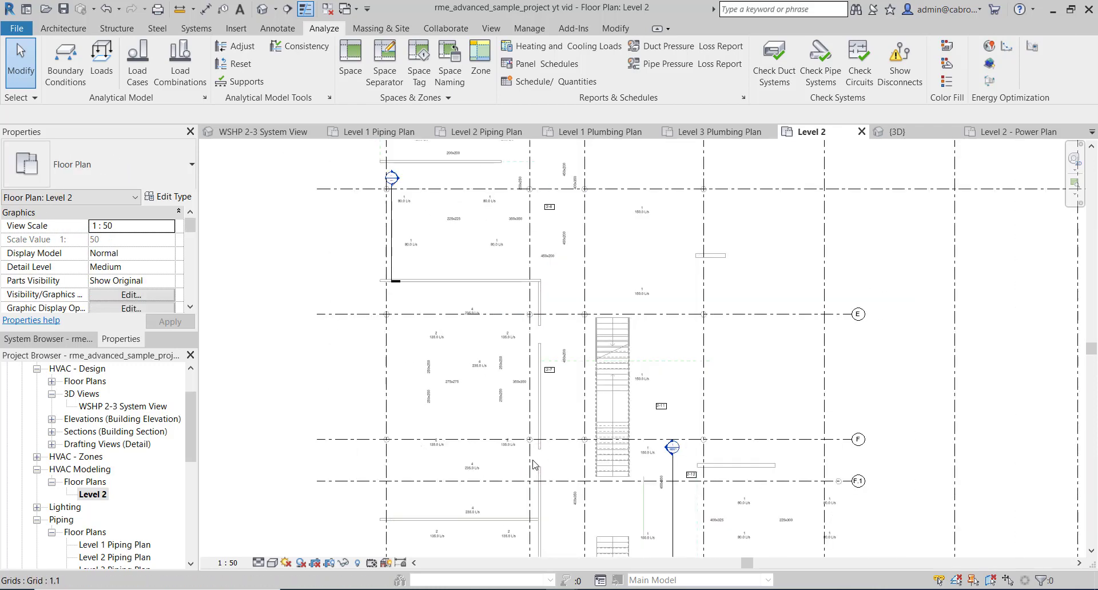
{"action": "scroll", "coordinate": [534, 464], "scroll_direction": "down", "scroll_amount": 2}
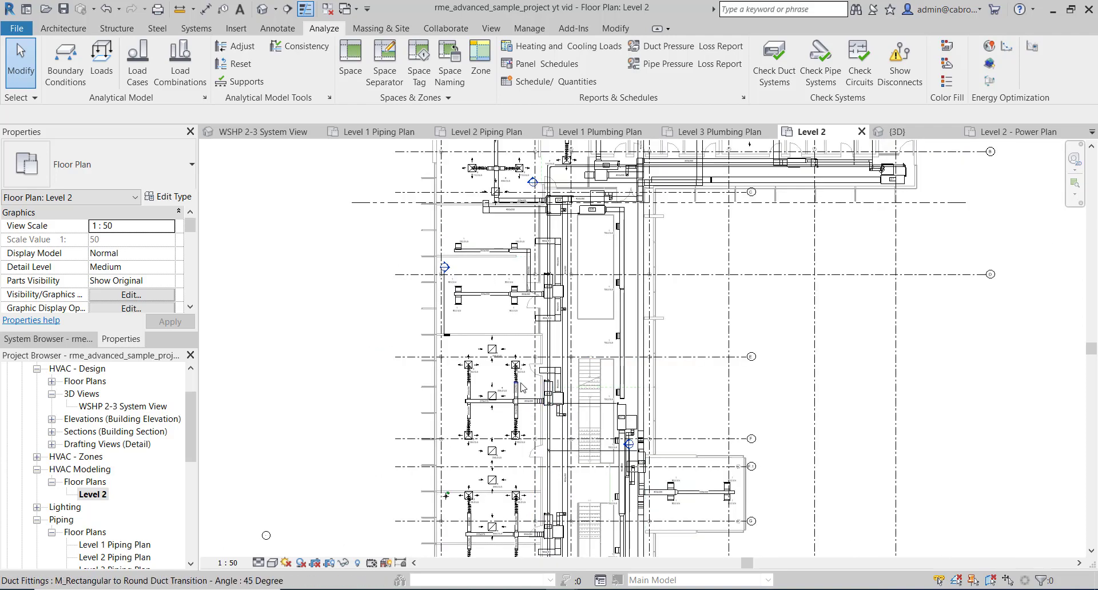
{"action": "scroll", "coordinate": [522, 388], "scroll_direction": "up", "scroll_amount": 3}
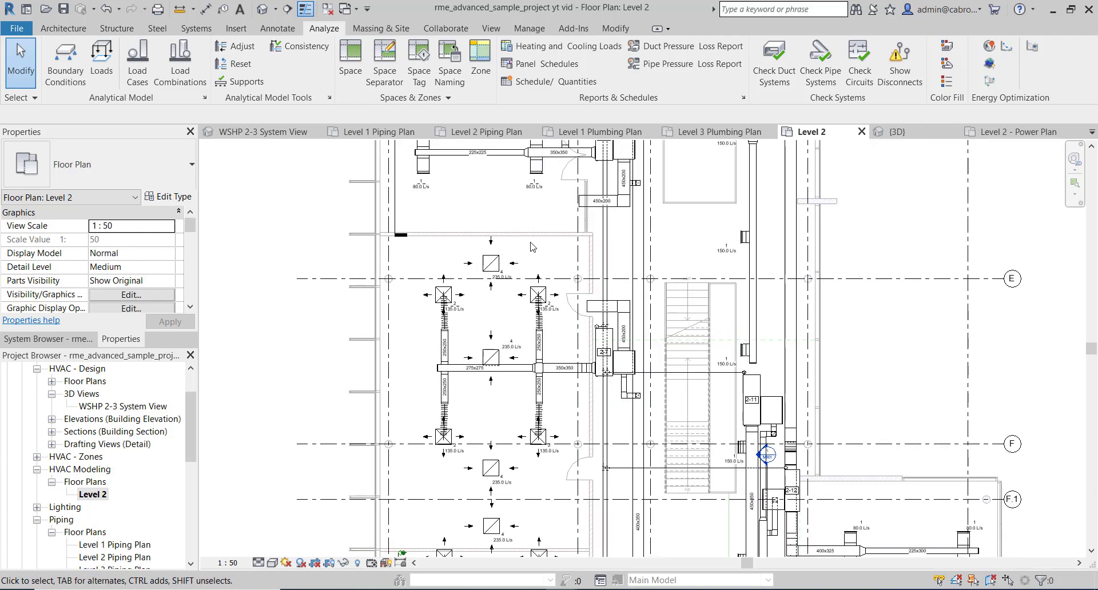
{"action": "scroll", "coordinate": [429, 319], "scroll_direction": "up", "scroll_amount": 2}
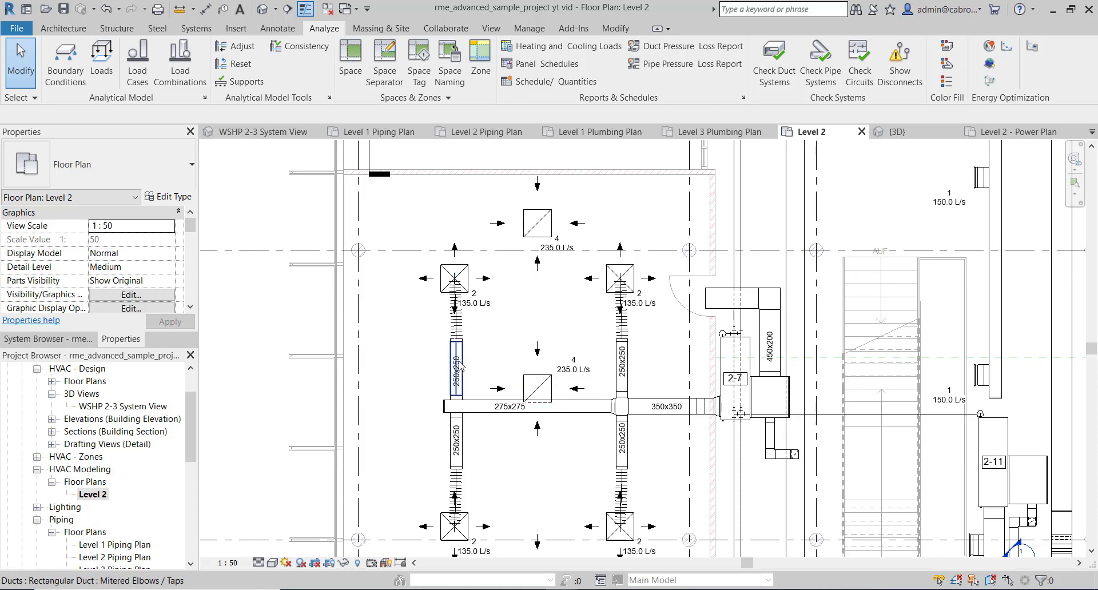
{"action": "scroll", "coordinate": [459, 362], "scroll_direction": "down", "scroll_amount": 5}
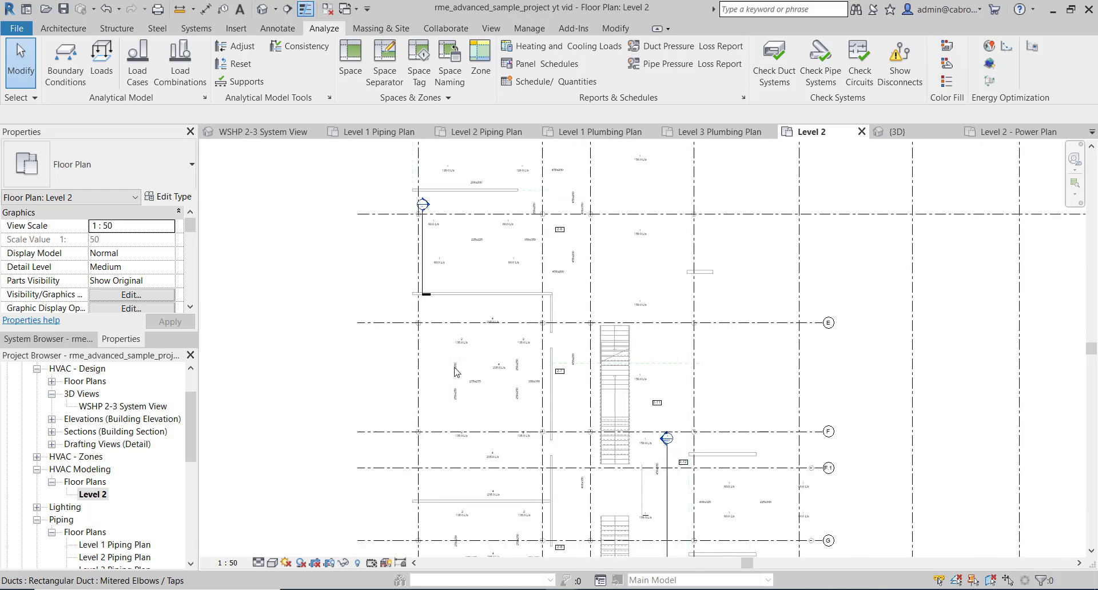
{"action": "scroll", "coordinate": [359, 331], "scroll_direction": "down", "scroll_amount": 2}
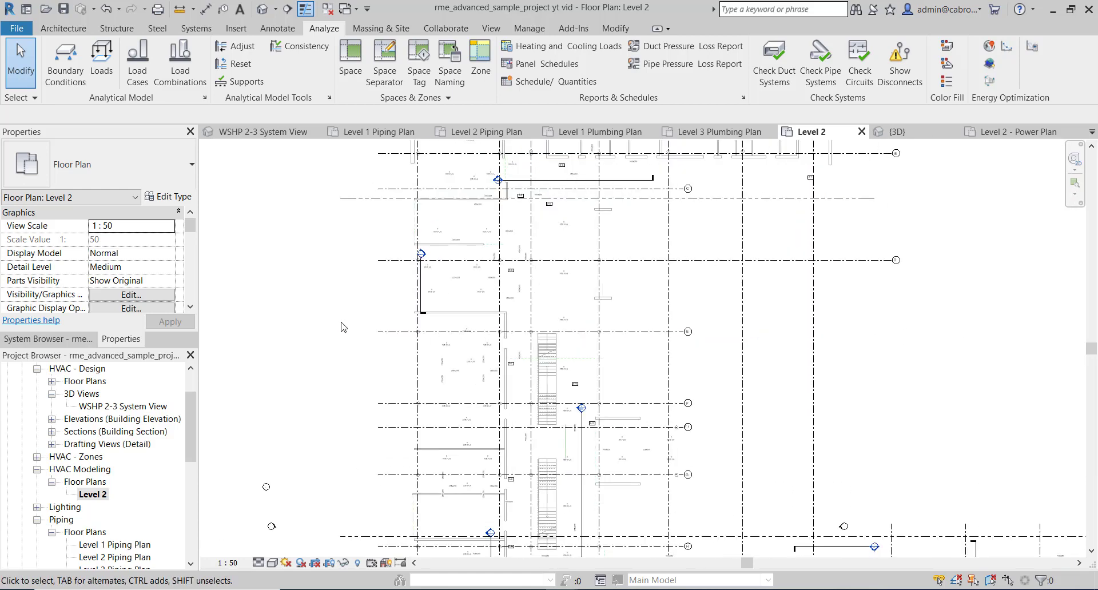
{"action": "scroll", "coordinate": [359, 331], "scroll_direction": "down", "scroll_amount": 1}
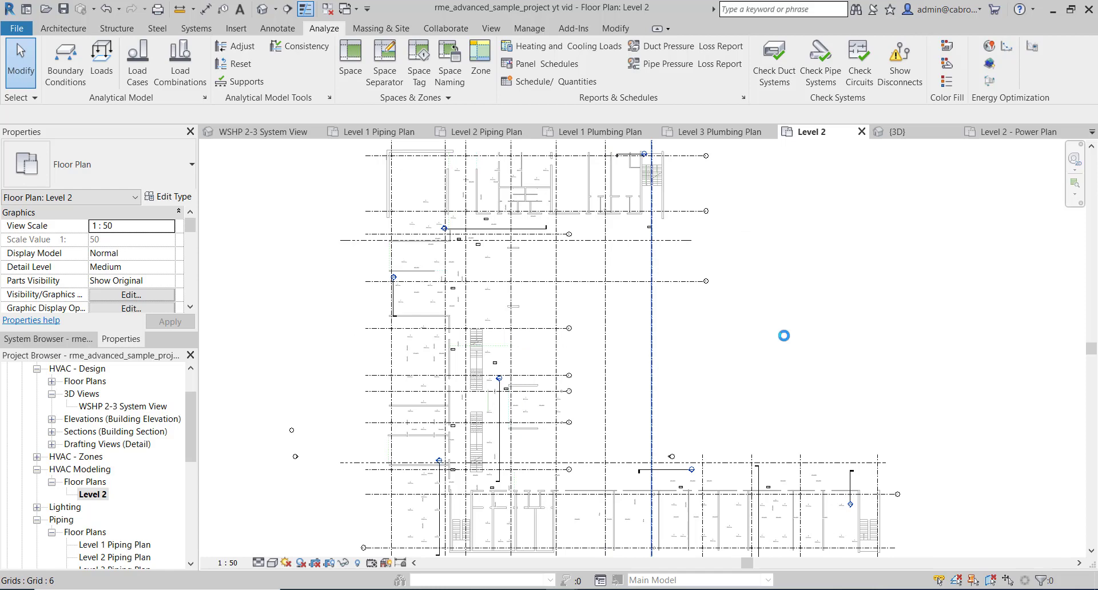
{"action": "scroll", "coordinate": [791, 338], "scroll_direction": "down", "scroll_amount": 3}
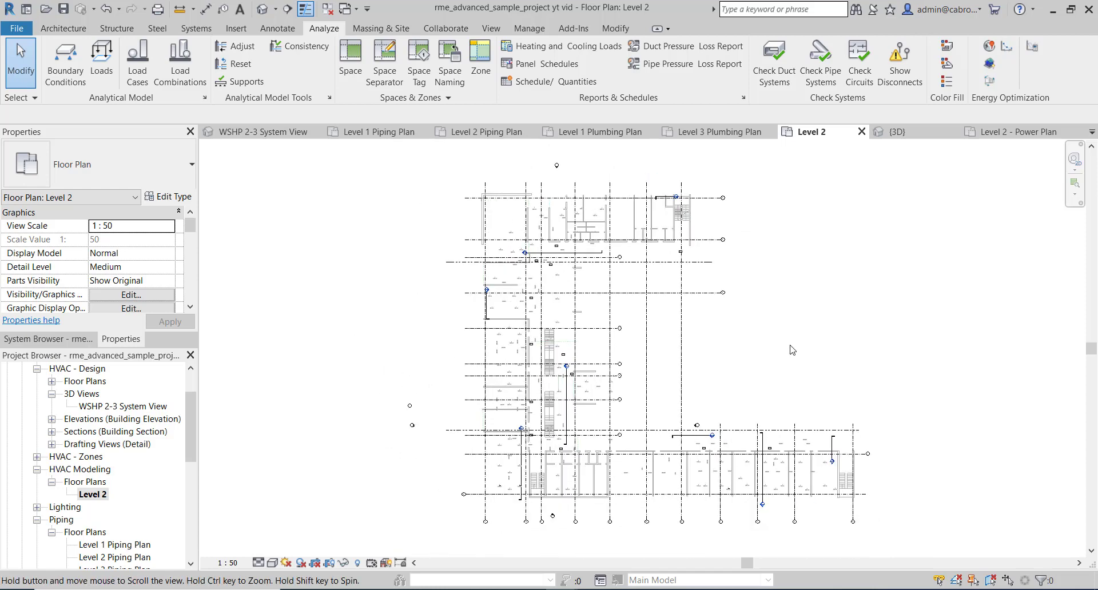
{"action": "middle_click_drag", "start_coordinate": [795, 349], "coordinate": [790, 344]}
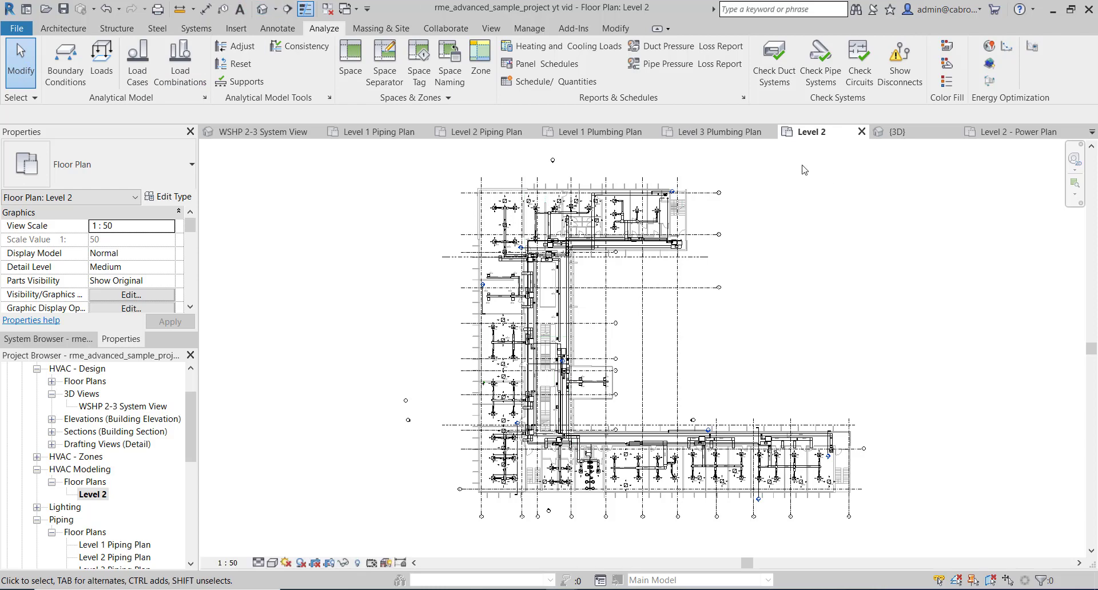
Step: Open the default 3D view and examine the cooling tower on the roof and the ductwork around it
{"action": "left_click", "coordinate": [879, 132]}
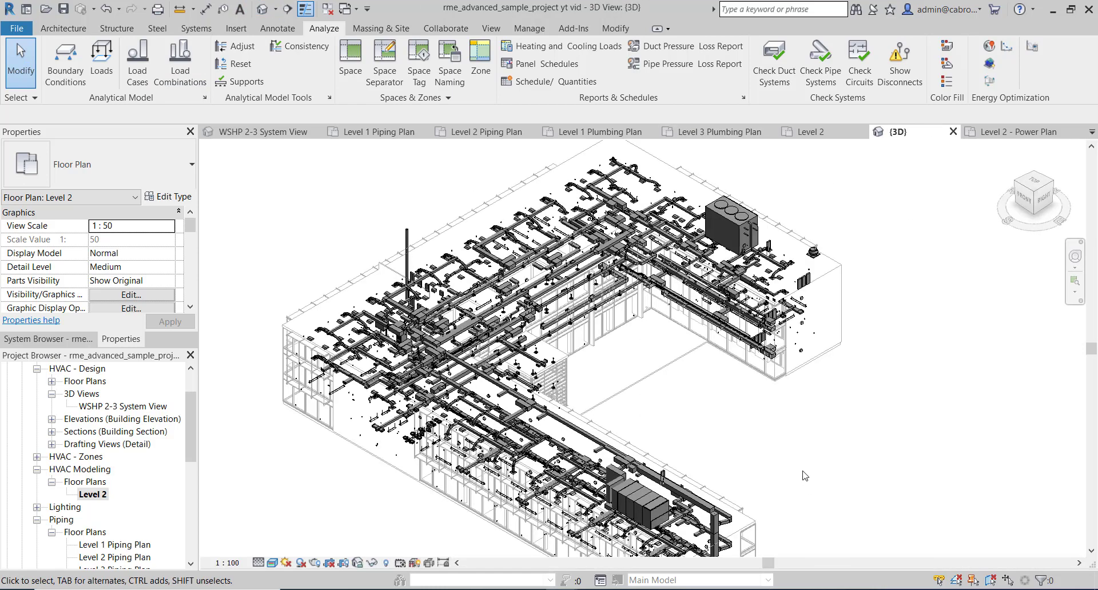
{"action": "scroll", "coordinate": [778, 218], "scroll_direction": "up", "scroll_amount": 5}
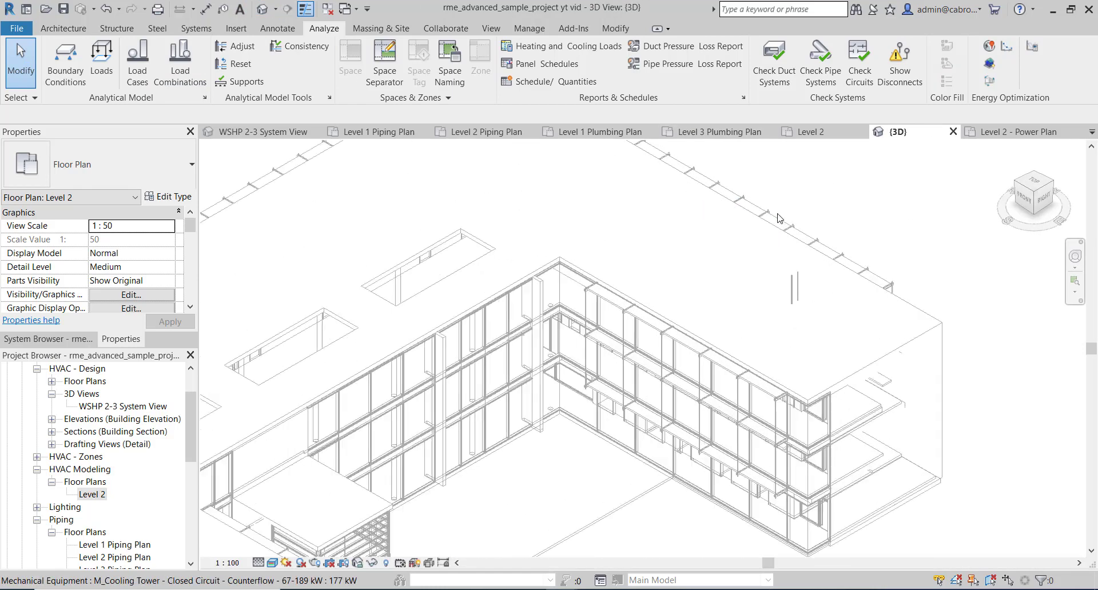
{"action": "scroll", "coordinate": [800, 249], "scroll_direction": "up", "scroll_amount": 3}
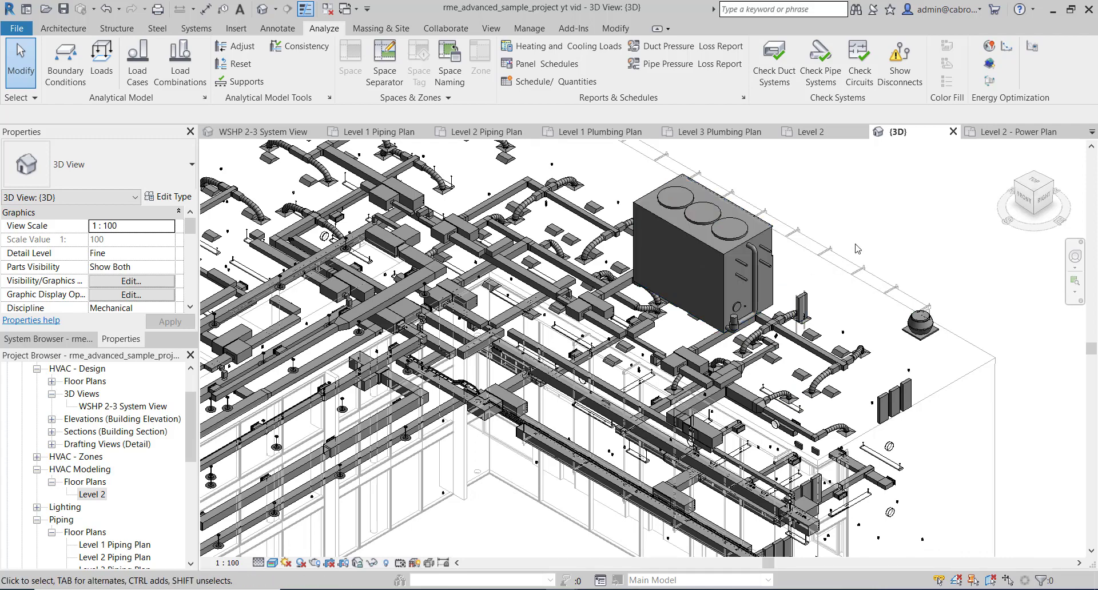
{"action": "scroll", "coordinate": [885, 243], "scroll_direction": "up", "scroll_amount": 2}
{"action": "scroll", "coordinate": [885, 244], "scroll_direction": "down", "scroll_amount": 2}
{"action": "scroll", "coordinate": [829, 247], "scroll_direction": "up", "scroll_amount": 2}
{"action": "middle_click_drag", "start_coordinate": [829, 247], "coordinate": [838, 343]}
{"action": "scroll", "coordinate": [839, 432], "scroll_direction": "down", "scroll_amount": 3}
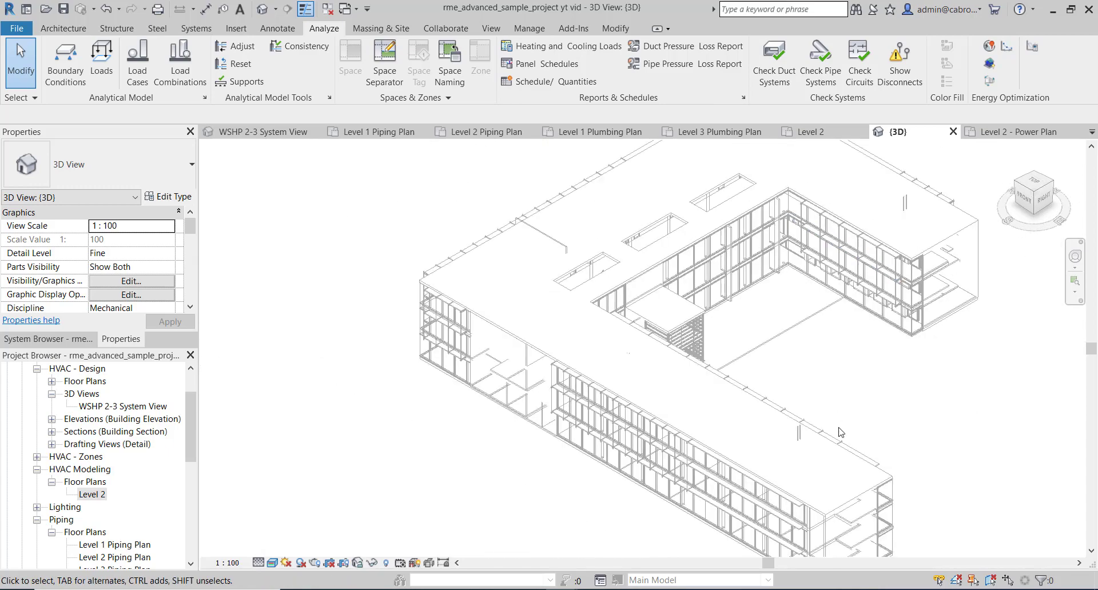
Step: Inspect the outdoor AHU and the ducts connected to it, and review the complete duct network in 3D
{"action": "scroll", "coordinate": [841, 433], "scroll_direction": "up", "scroll_amount": 5}
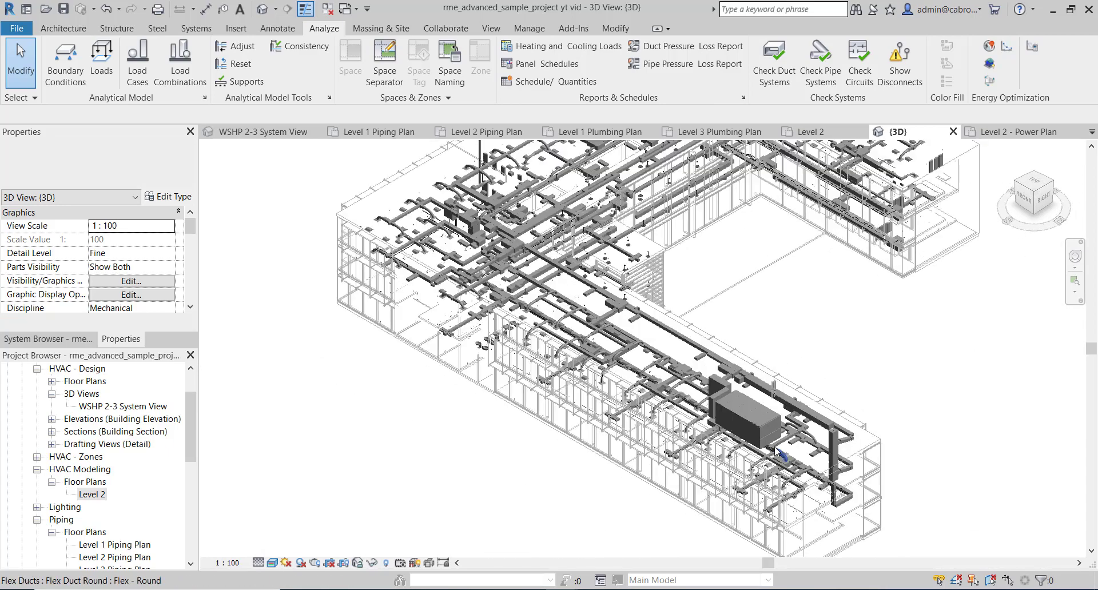
{"action": "scroll", "coordinate": [766, 440], "scroll_direction": "up", "scroll_amount": 3}
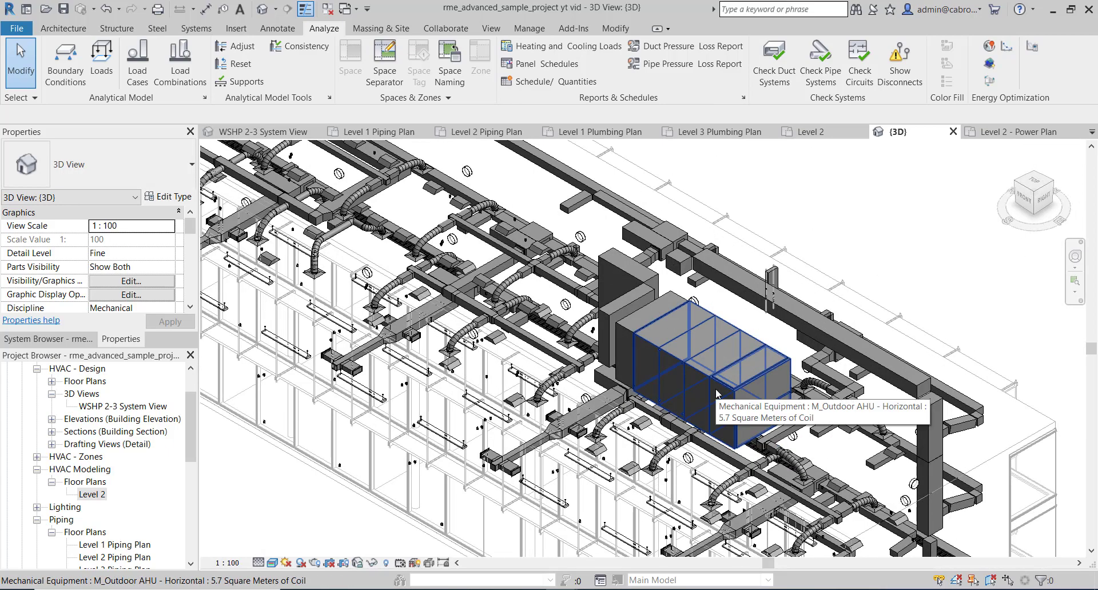
{"action": "scroll", "coordinate": [719, 396], "scroll_direction": "down", "scroll_amount": 3}
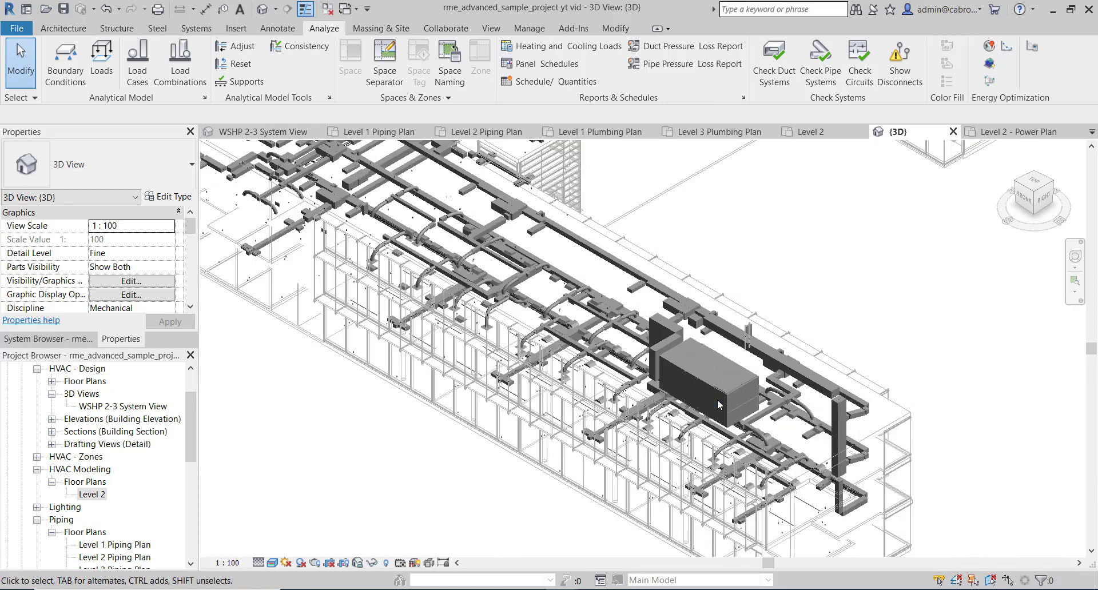
{"action": "scroll", "coordinate": [717, 399], "scroll_direction": "down", "scroll_amount": 3}
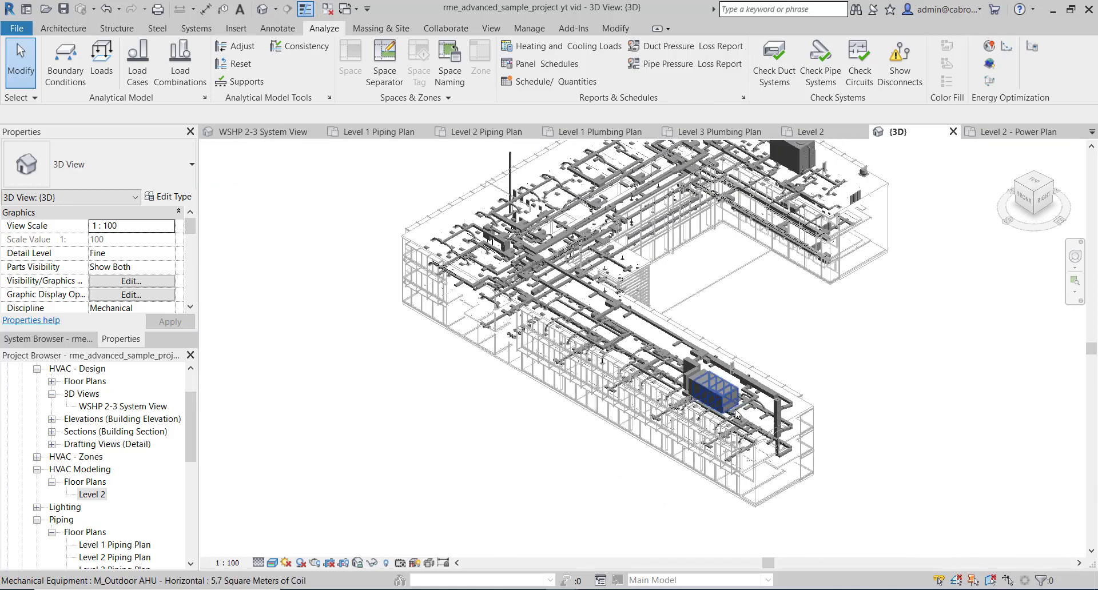
{"action": "scroll", "coordinate": [738, 419], "scroll_direction": "up", "scroll_amount": 3}
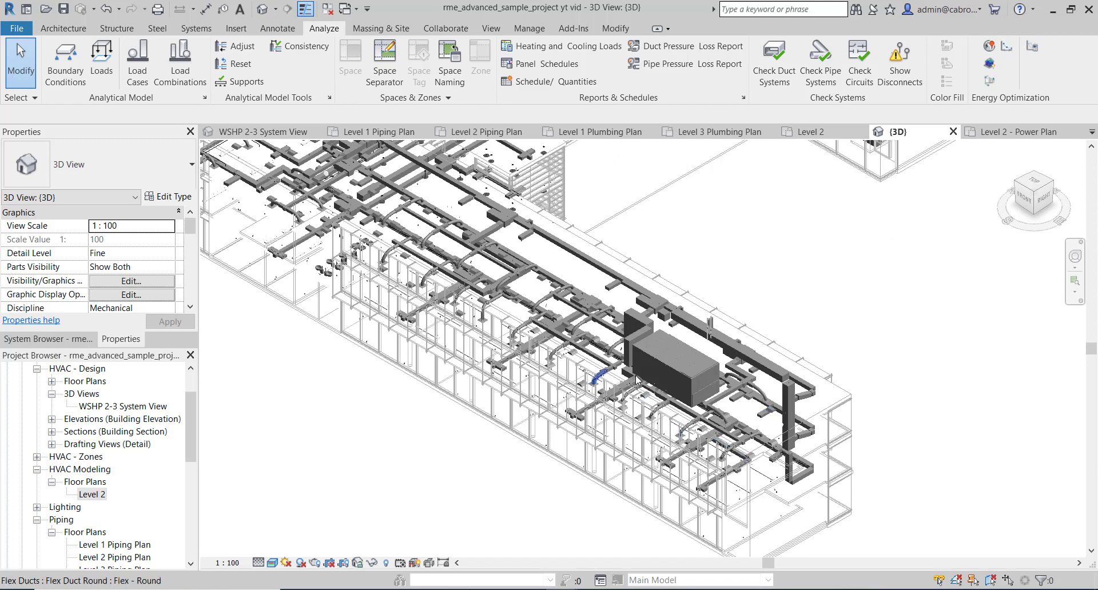
{"action": "scroll", "coordinate": [674, 454], "scroll_direction": "down", "scroll_amount": 2}
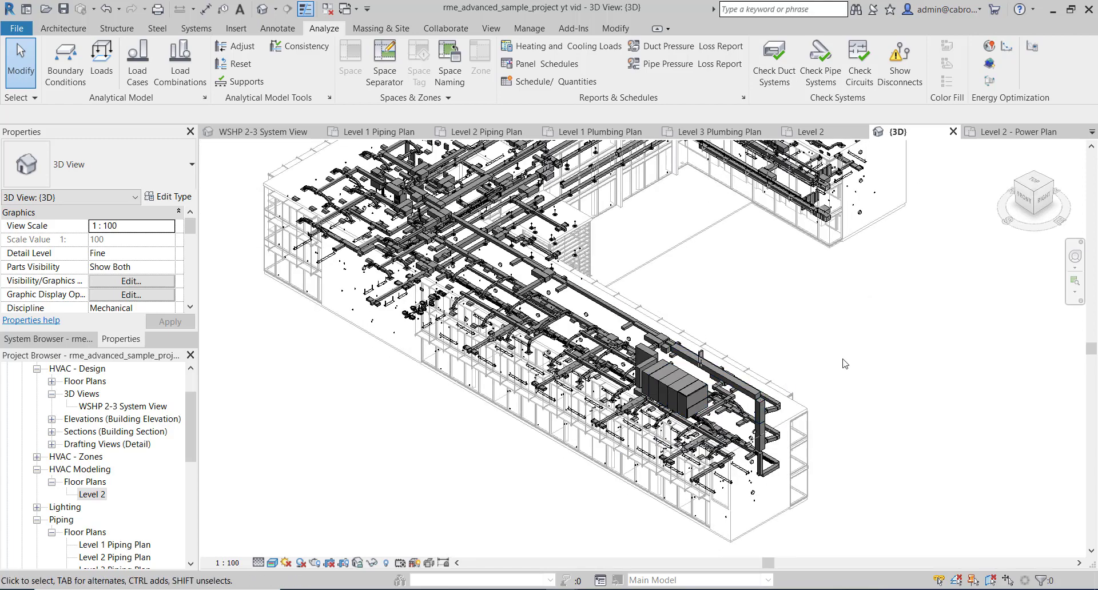
{"action": "middle_click_drag", "start_coordinate": [899, 348], "coordinate": [877, 404]}
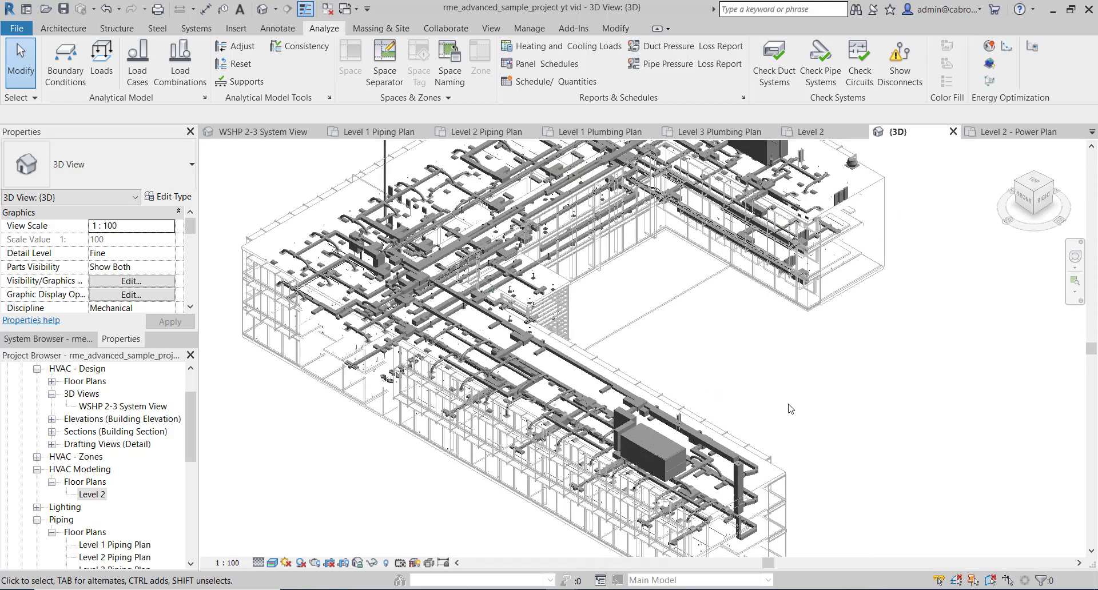
{"action": "middle_click_drag", "start_coordinate": [845, 372], "coordinate": [827, 399]}
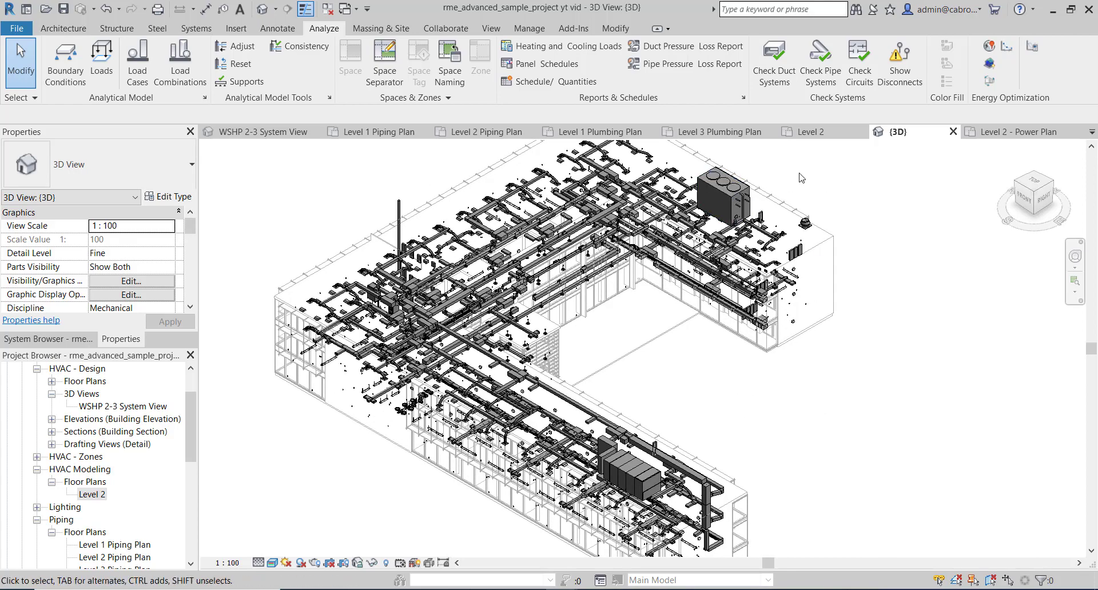
Step: Turn on Show Disconnects for ducts only
{"action": "left_click", "coordinate": [907, 58]}
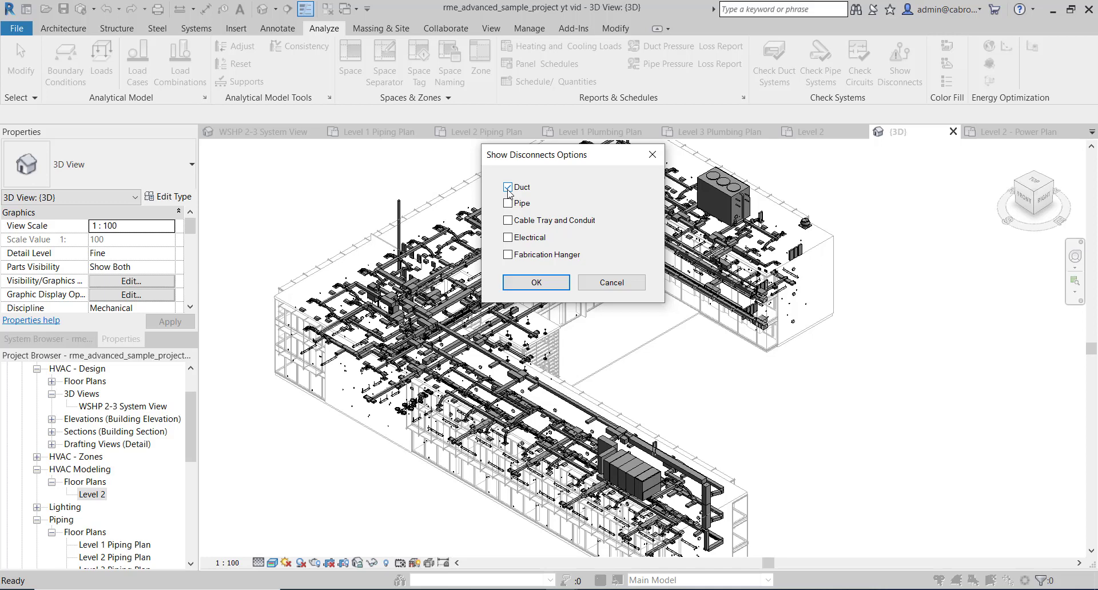
{"action": "left_click", "coordinate": [508, 189]}
{"action": "left_click", "coordinate": [508, 188]}
{"action": "left_click", "coordinate": [546, 283]}
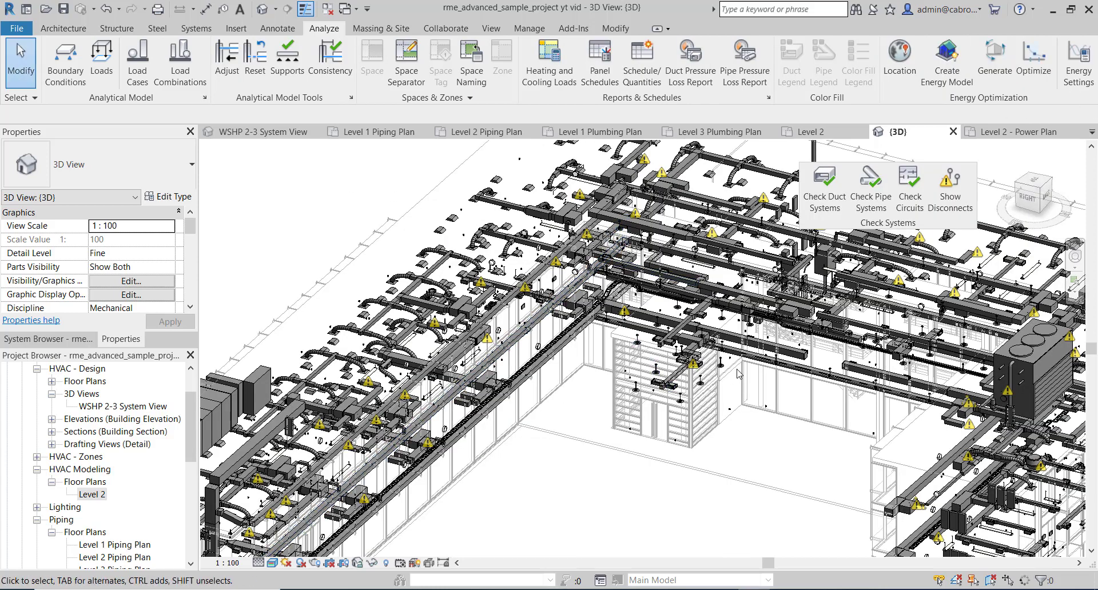
Step: Examine the disconnect warning at the open end of the short rectangular duct below the outdoor AHU, near the building corner
{"action": "middle_click_drag", "start_coordinate": [605, 436], "coordinate": [623, 421]}
{"action": "middle_click_drag", "start_coordinate": [542, 472], "coordinate": [612, 406]}
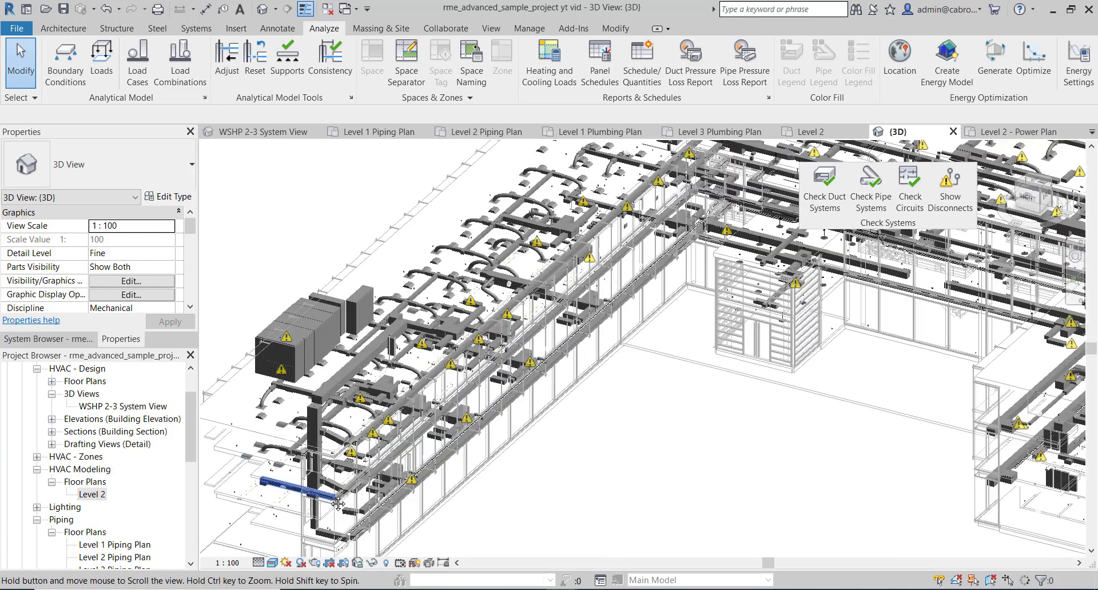
{"action": "scroll", "coordinate": [330, 498], "scroll_direction": "up", "scroll_amount": 5}
{"action": "middle_click_drag", "start_coordinate": [331, 493], "coordinate": [583, 465]}
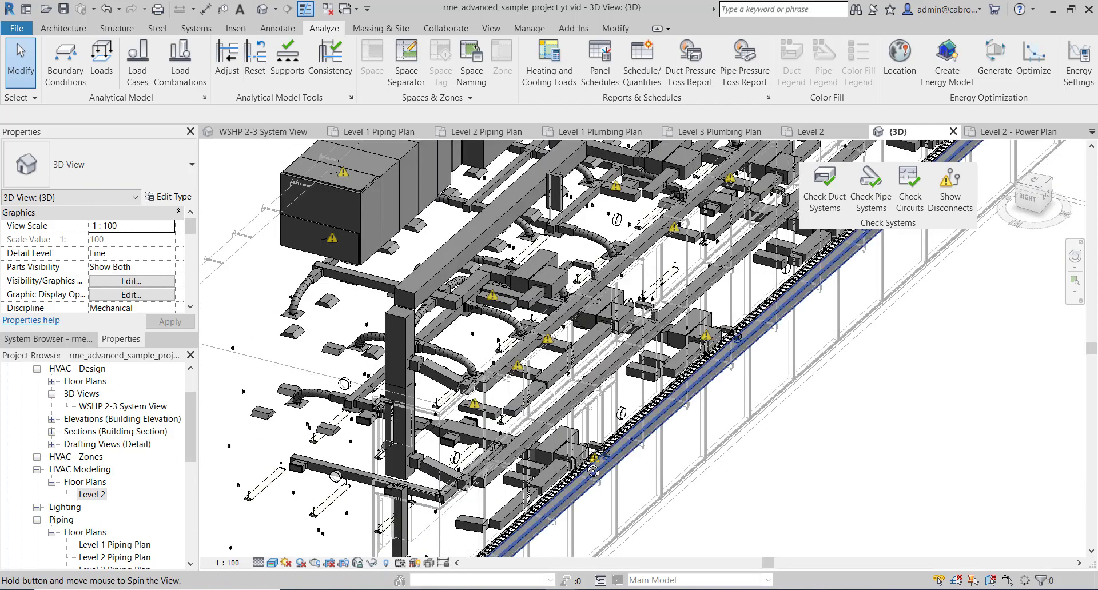
{"action": "scroll", "coordinate": [448, 307], "scroll_direction": "up", "scroll_amount": 4}
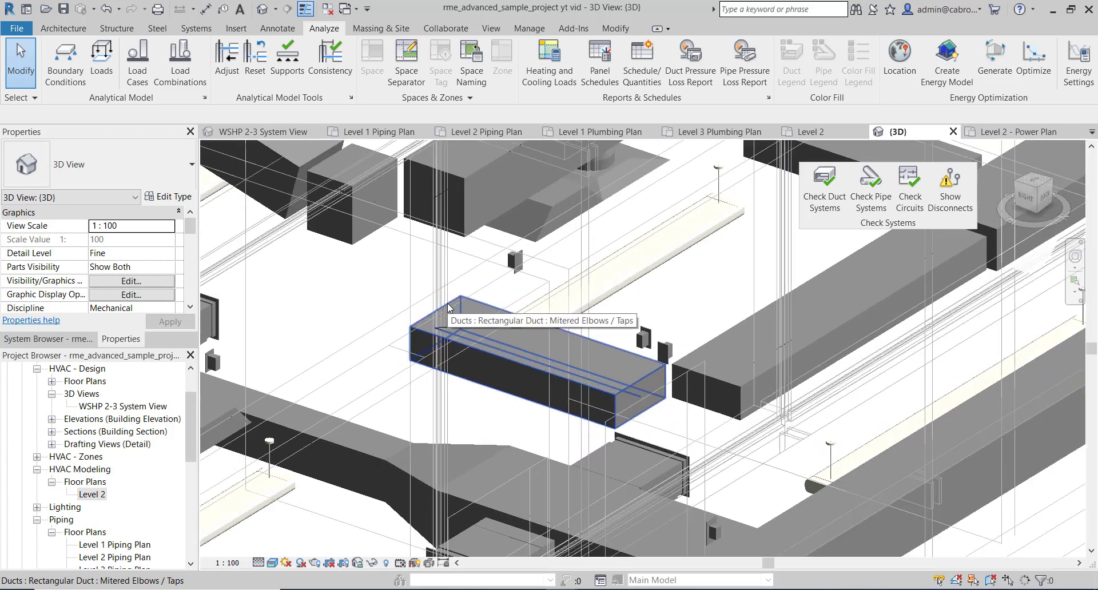
{"action": "scroll", "coordinate": [448, 307], "scroll_direction": "up", "scroll_amount": 1}
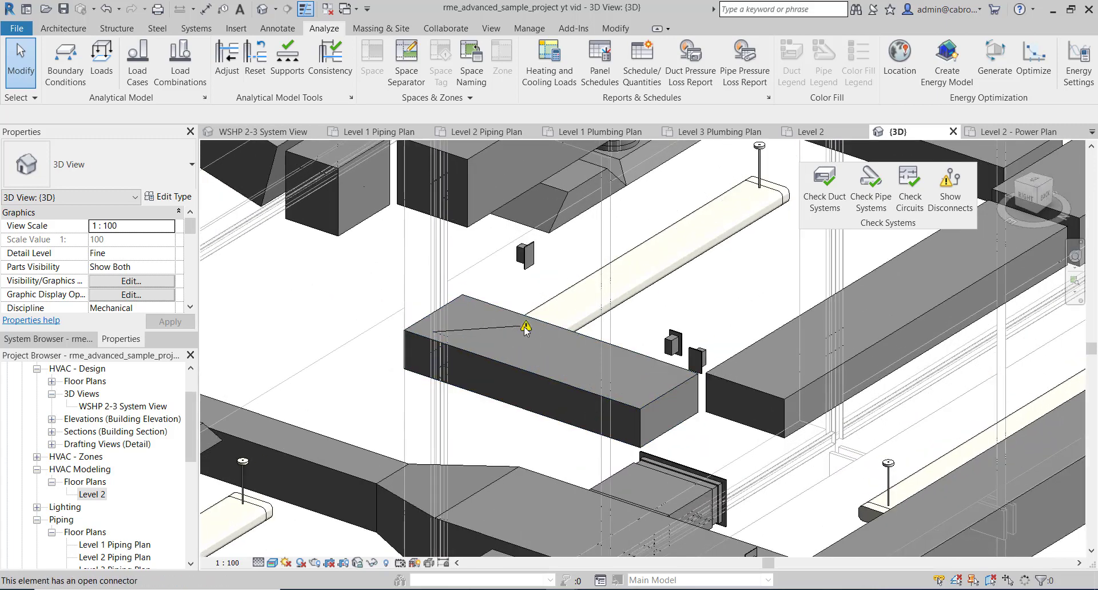
{"action": "mouse_move", "coordinate": [526, 330]}
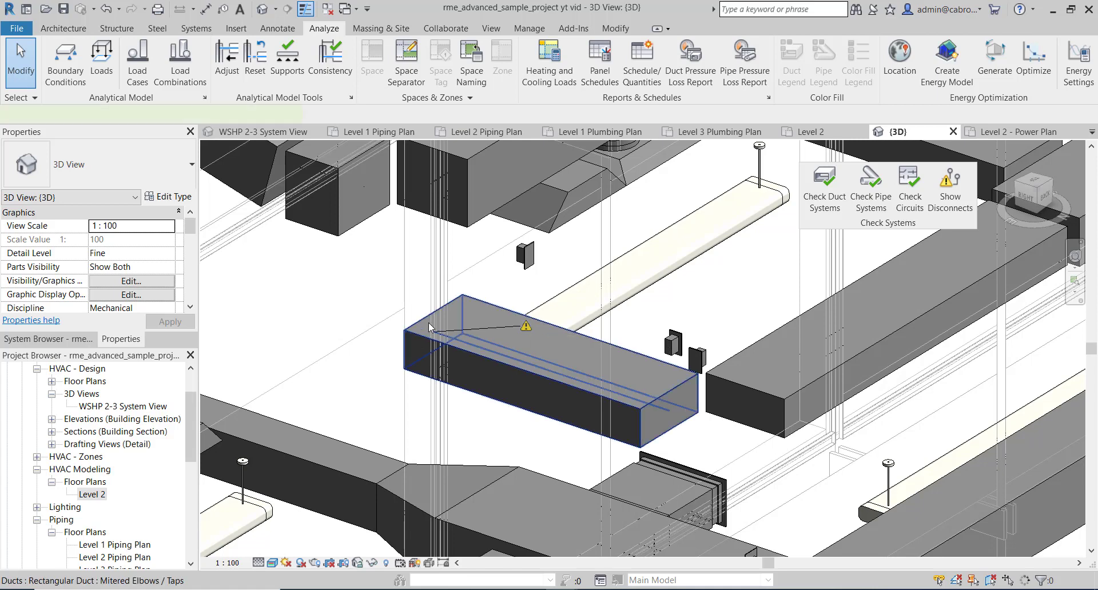
Step: Cap the open end of the short 450 x 200 rectangular duct, and check it against the other duct disconnects in the wing
{"action": "left_click", "coordinate": [462, 320]}
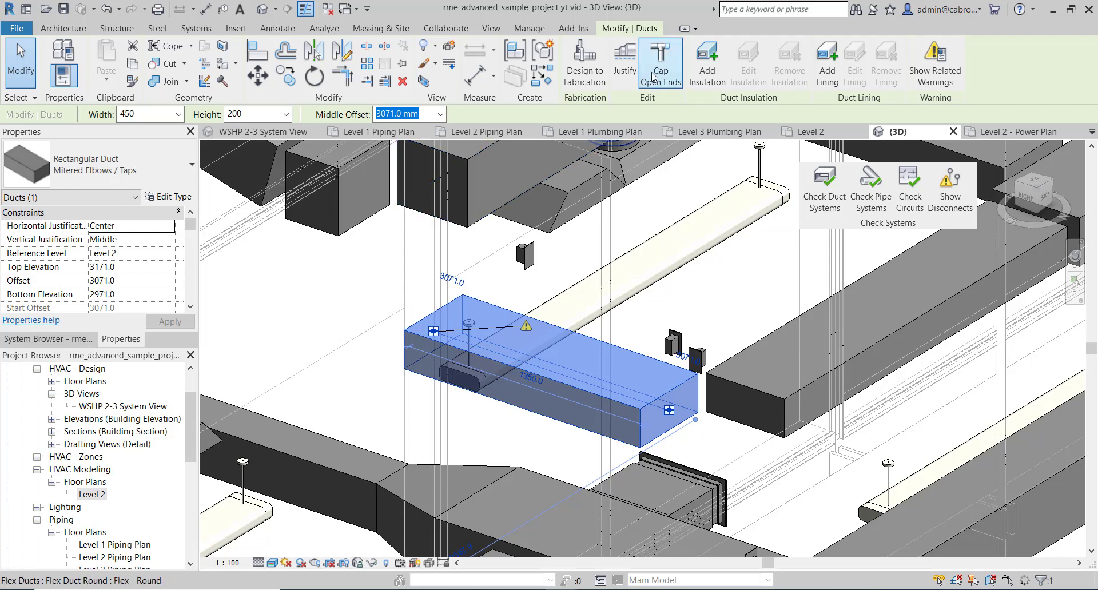
{"action": "left_click", "coordinate": [667, 52]}
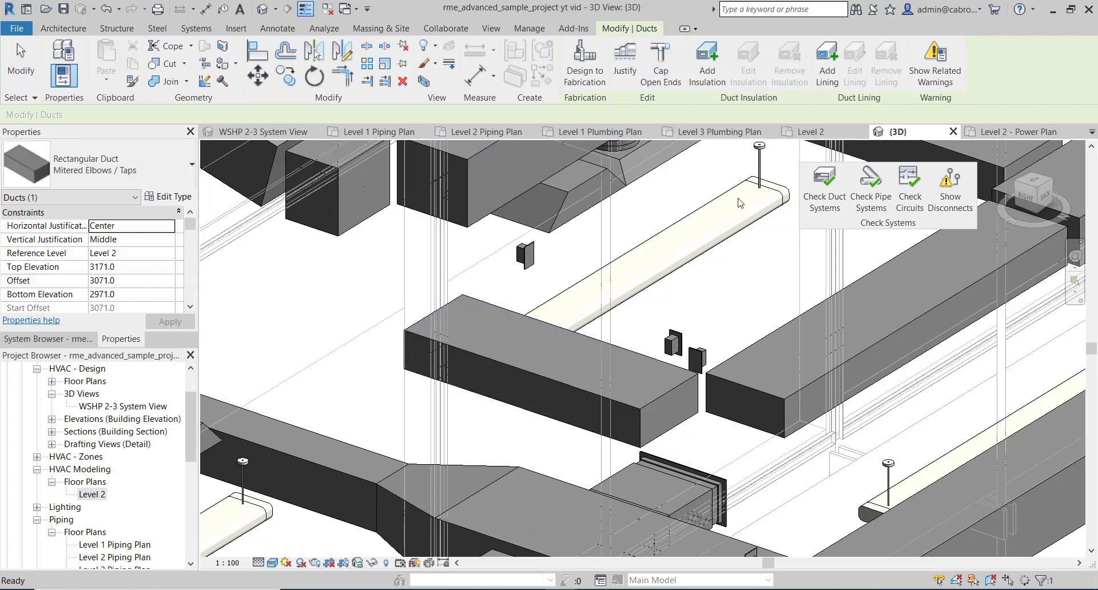
{"action": "left_click", "coordinate": [405, 327]}
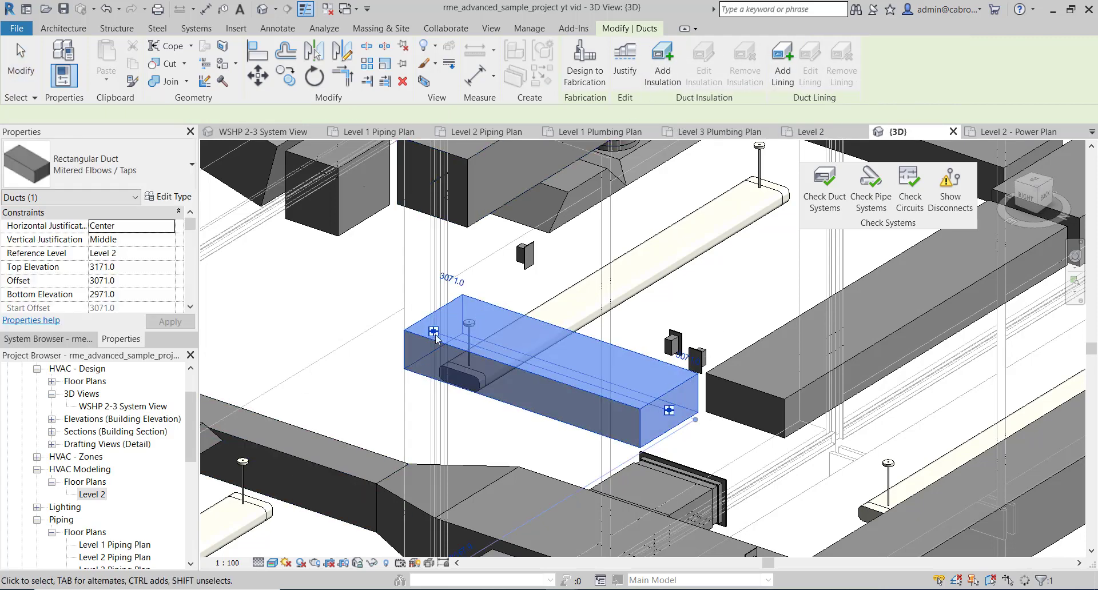
{"action": "scroll", "coordinate": [404, 326], "scroll_direction": "up", "scroll_amount": 2}
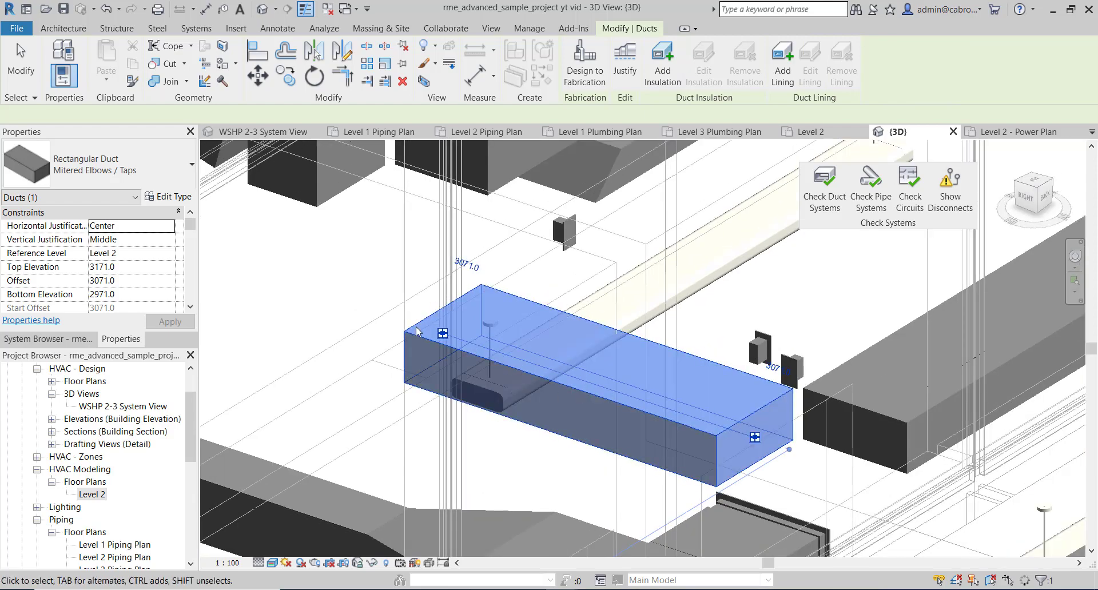
{"action": "scroll", "coordinate": [447, 342], "scroll_direction": "down", "scroll_amount": 3}
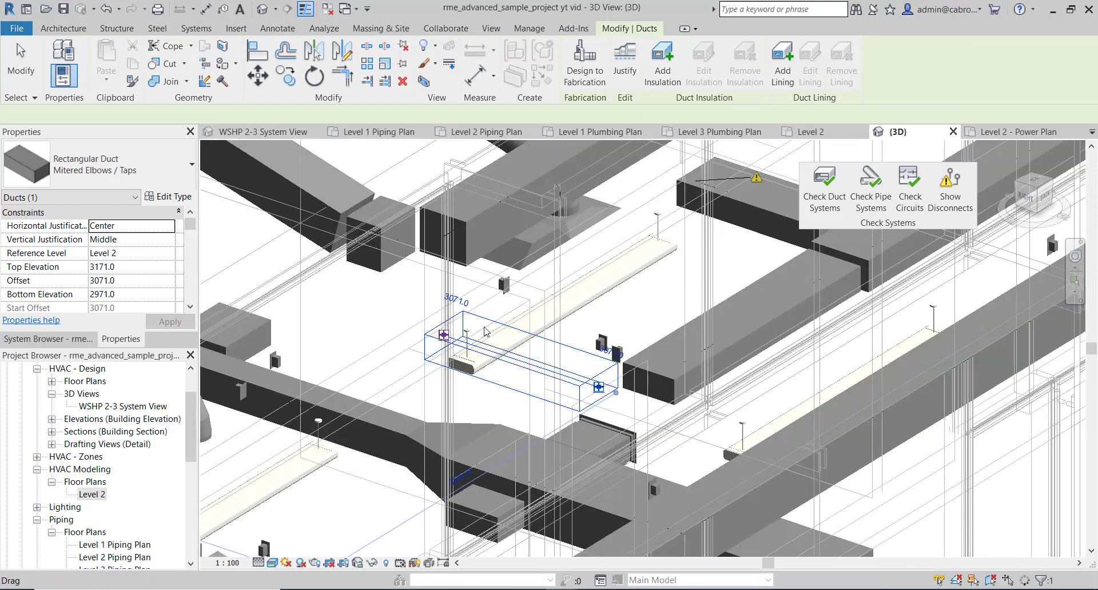
{"action": "scroll", "coordinate": [483, 346], "scroll_direction": "down", "scroll_amount": 5}
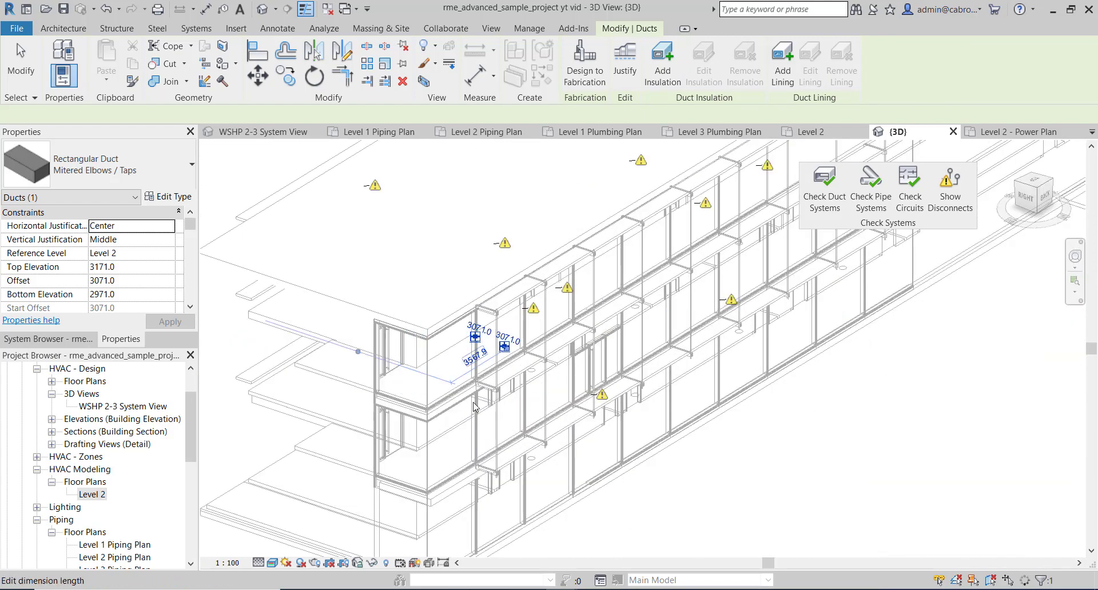
{"action": "scroll", "coordinate": [478, 403], "scroll_direction": "down", "scroll_amount": 2}
{"action": "middle_click_drag", "start_coordinate": [884, 416], "coordinate": [842, 479]}
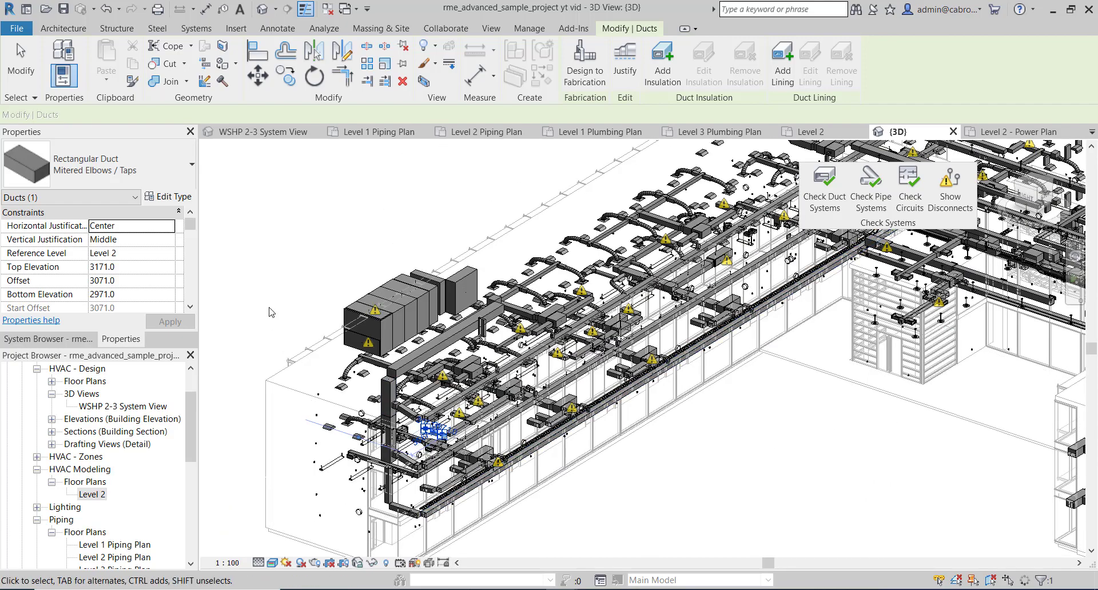
Step: Clear the duct selection and turn off Show Disconnects for ducts
{"action": "key", "text": "Escape"}
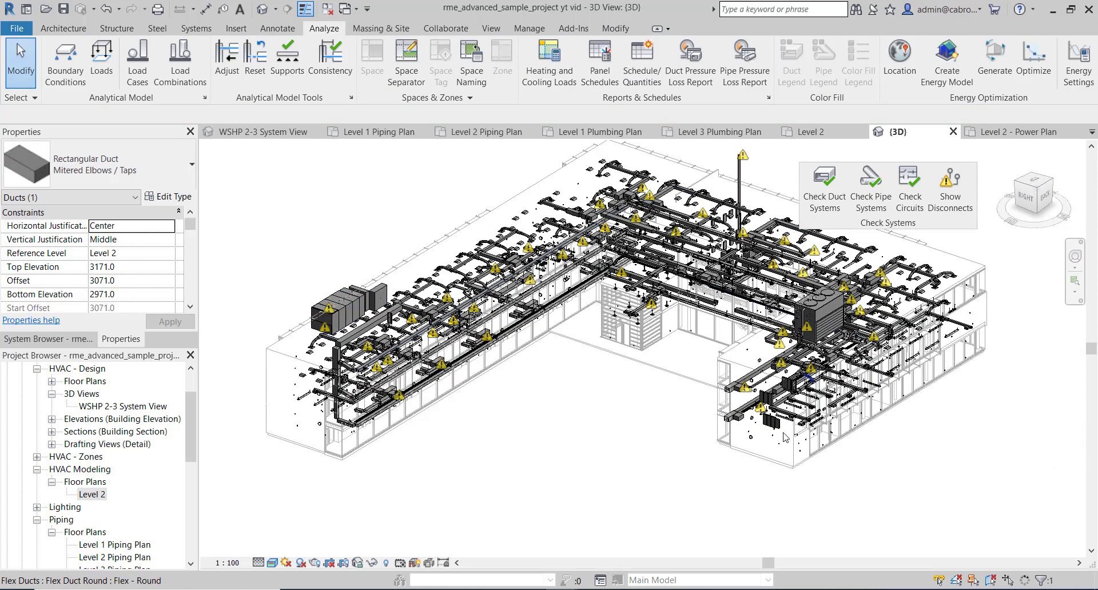
{"action": "left_click", "coordinate": [626, 422]}
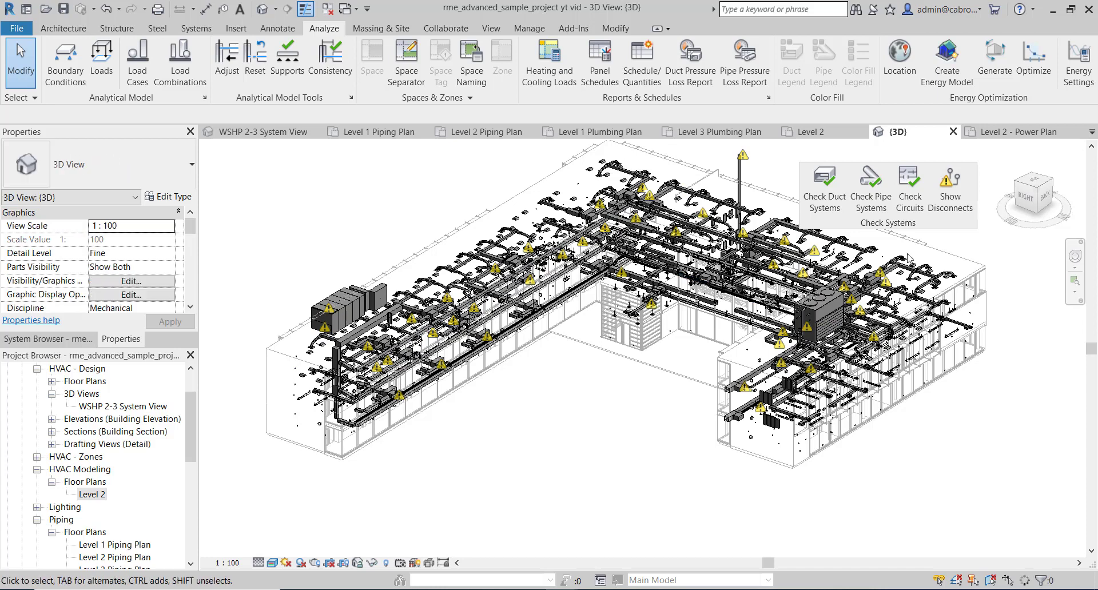
{"action": "left_click", "coordinate": [951, 186]}
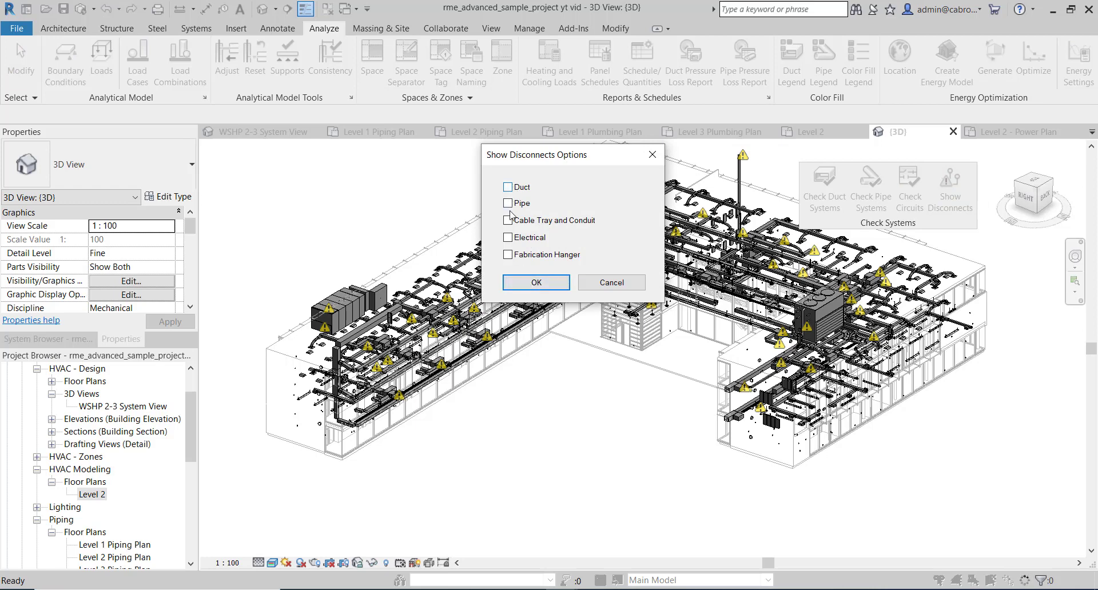
{"action": "left_click", "coordinate": [537, 283]}
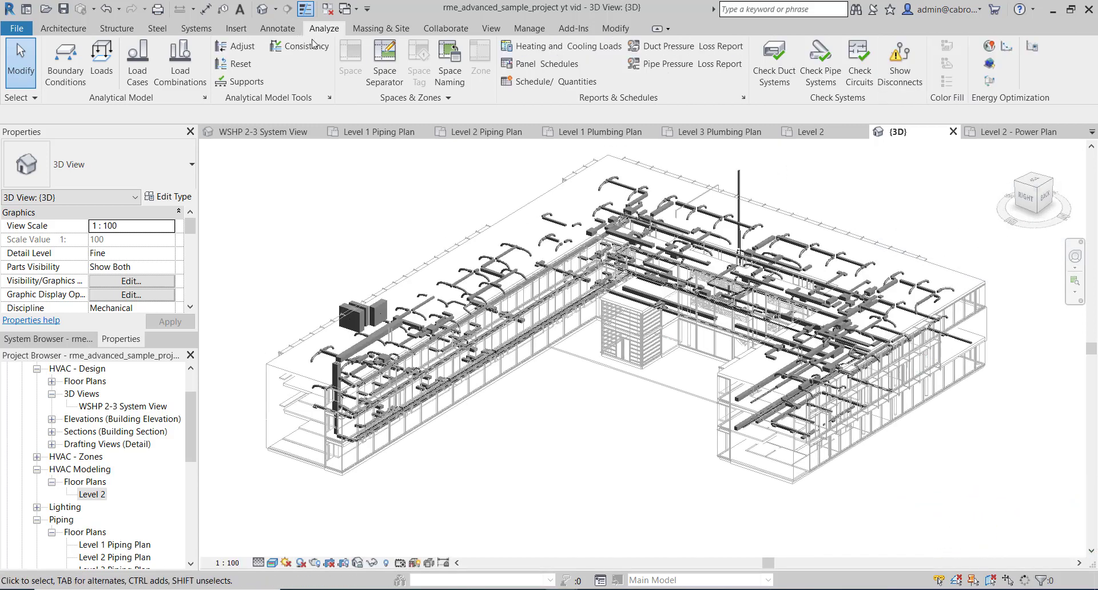
Step: Start a new schedule and filter its category list to the Mechanical discipline only
{"action": "left_click", "coordinate": [579, 82]}
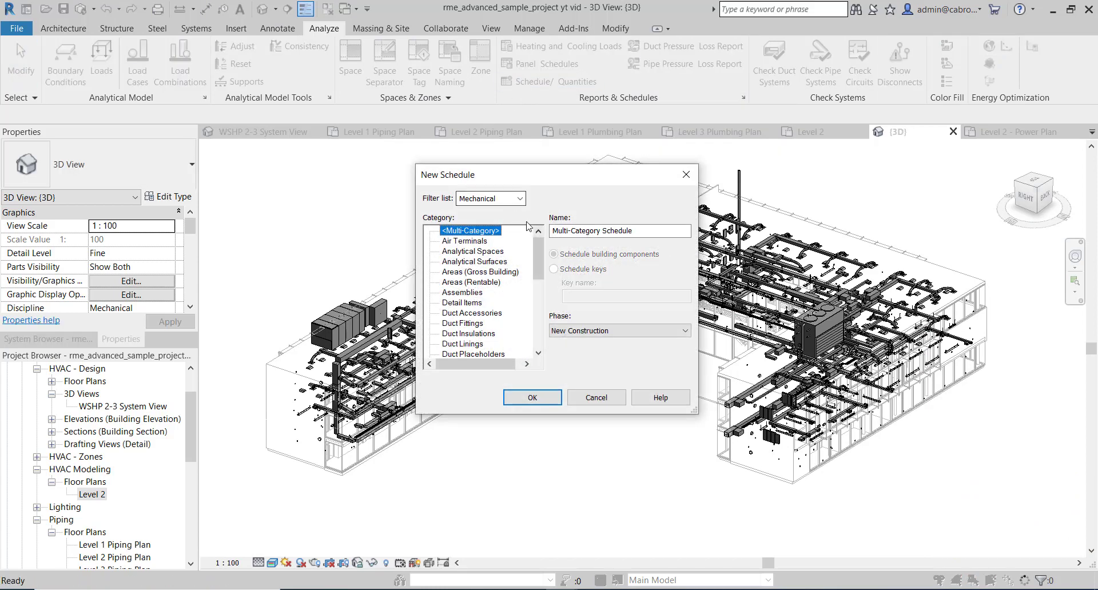
{"action": "left_click", "coordinate": [519, 199]}
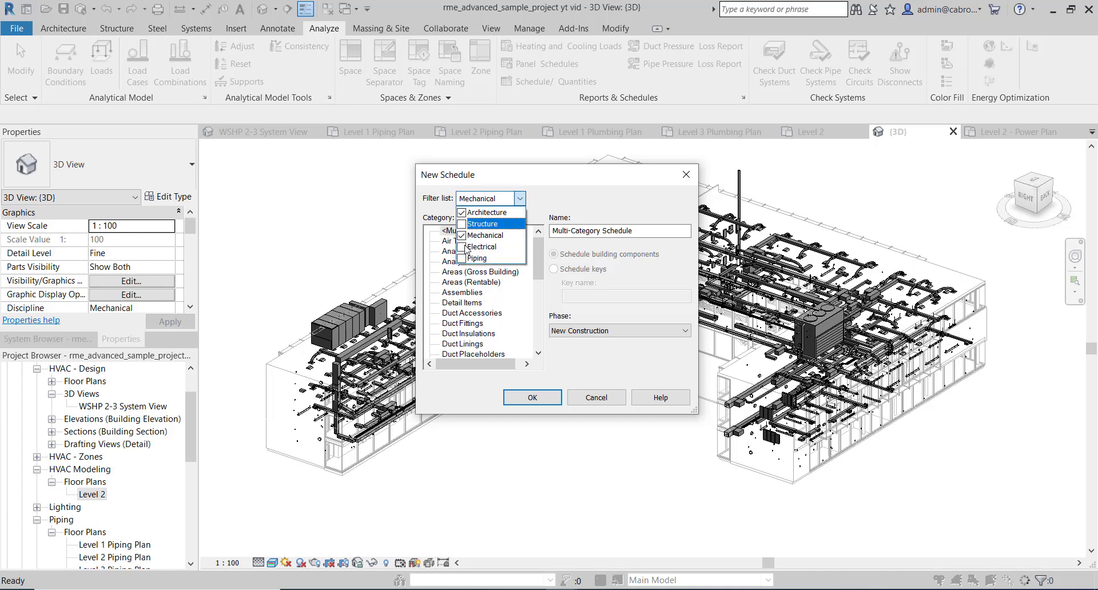
{"action": "left_click", "coordinate": [469, 224]}
{"action": "left_click", "coordinate": [469, 213]}
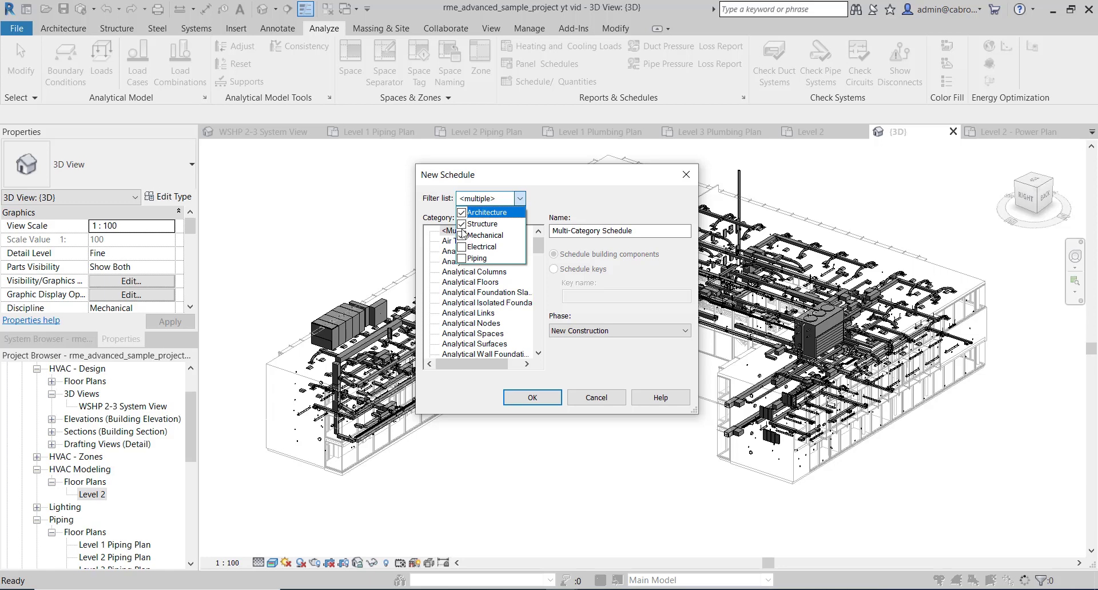
{"action": "left_click", "coordinate": [461, 224]}
{"action": "left_click", "coordinate": [462, 213]}
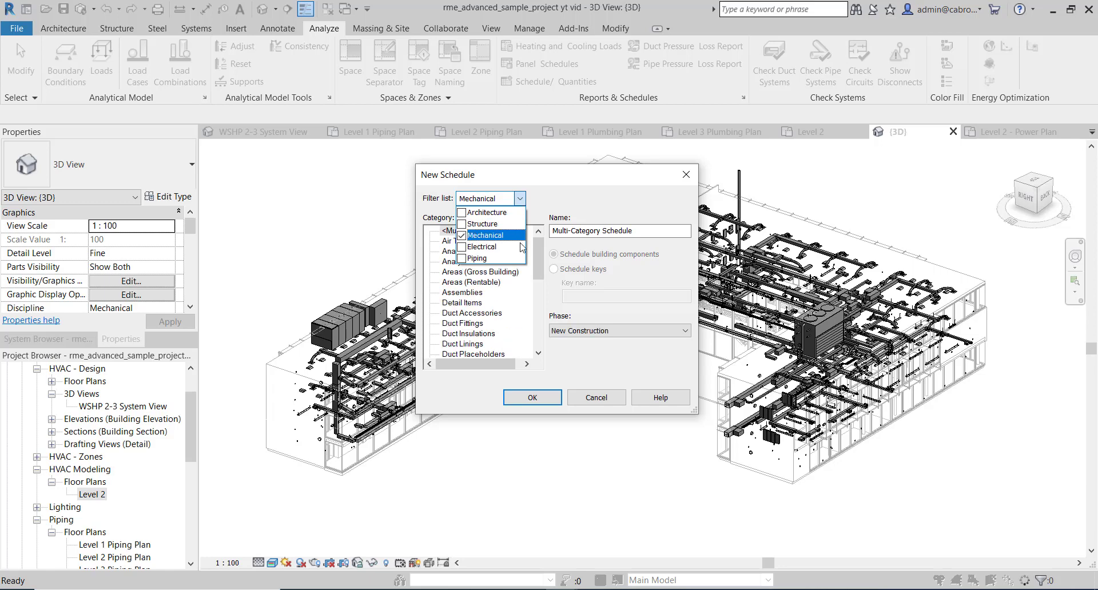
{"action": "left_click", "coordinate": [528, 182]}
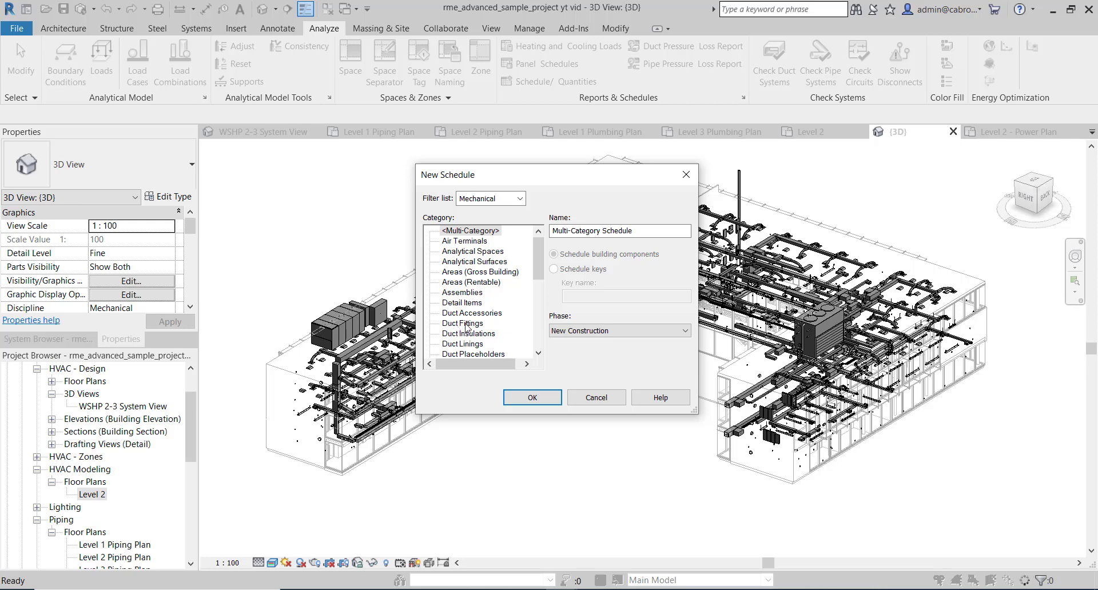
Step: Choose the Multi-Category option for the new schedule and name it HVAC Schedule
{"action": "left_click", "coordinate": [466, 324]}
{"action": "left_click_drag", "start_coordinate": [537, 248], "coordinate": [537, 354]}
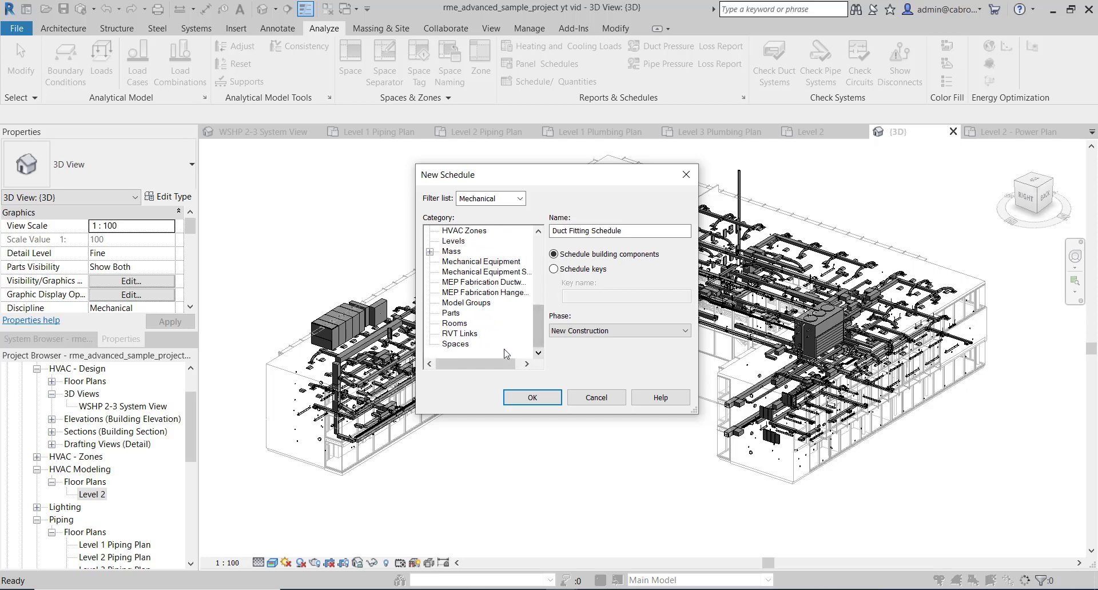
{"action": "left_click_drag", "start_coordinate": [539, 334], "coordinate": [537, 256]}
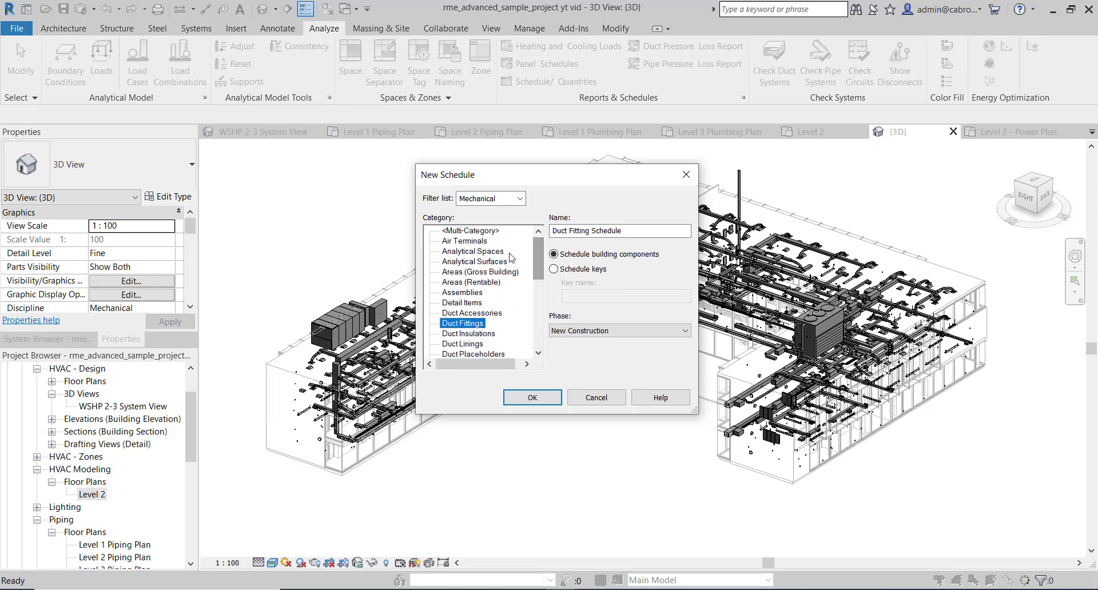
{"action": "left_click", "coordinate": [488, 231]}
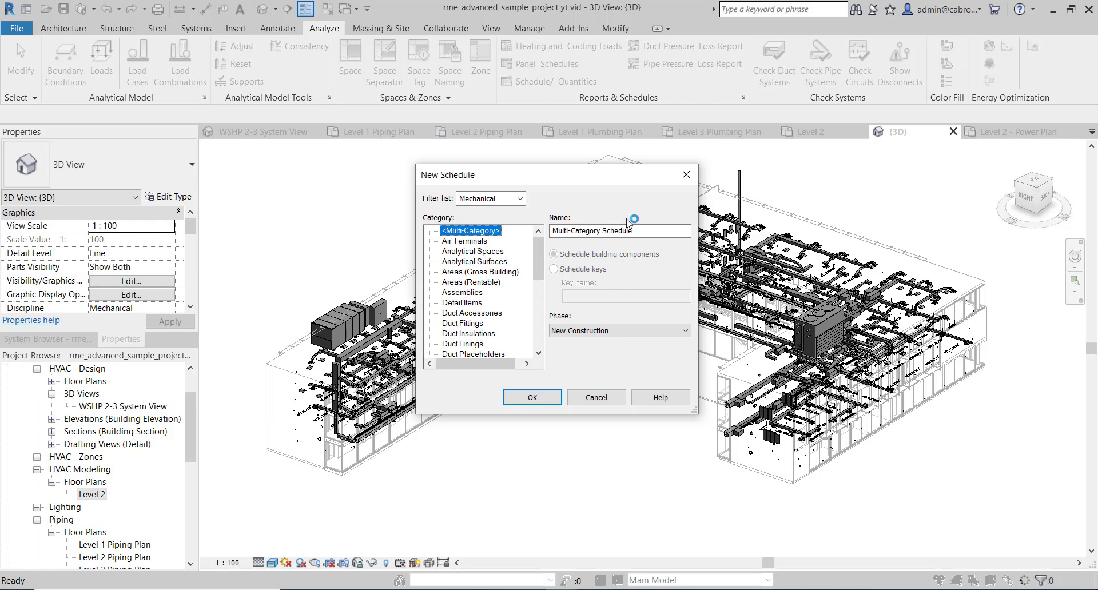
{"action": "left_click", "coordinate": [600, 230]}
{"action": "left_click_drag", "start_coordinate": [600, 231], "coordinate": [533, 228]}
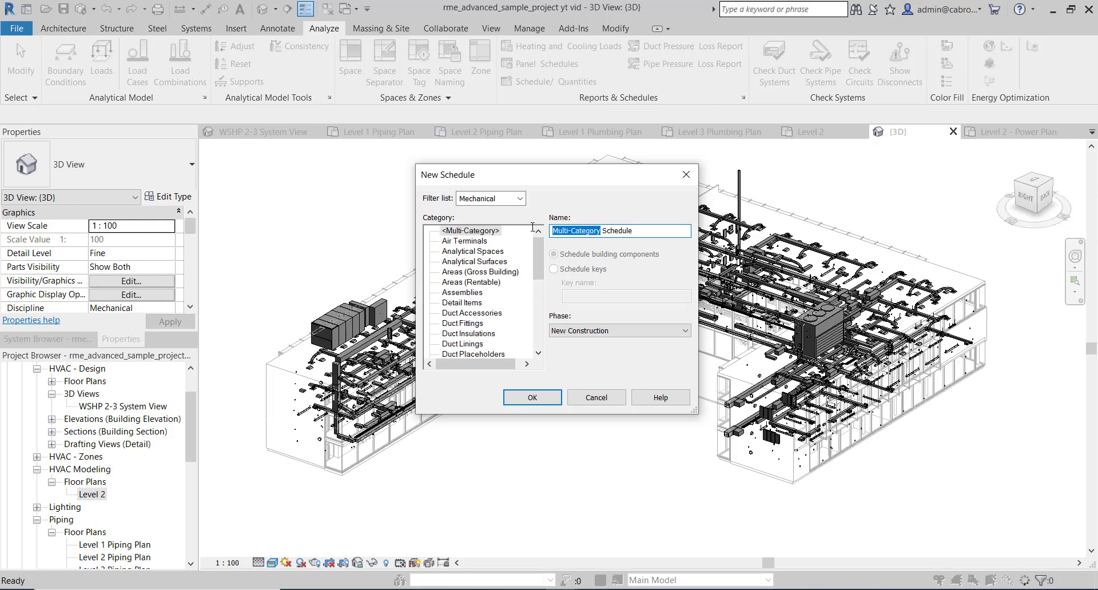
{"action": "type", "text": "HVAC"}
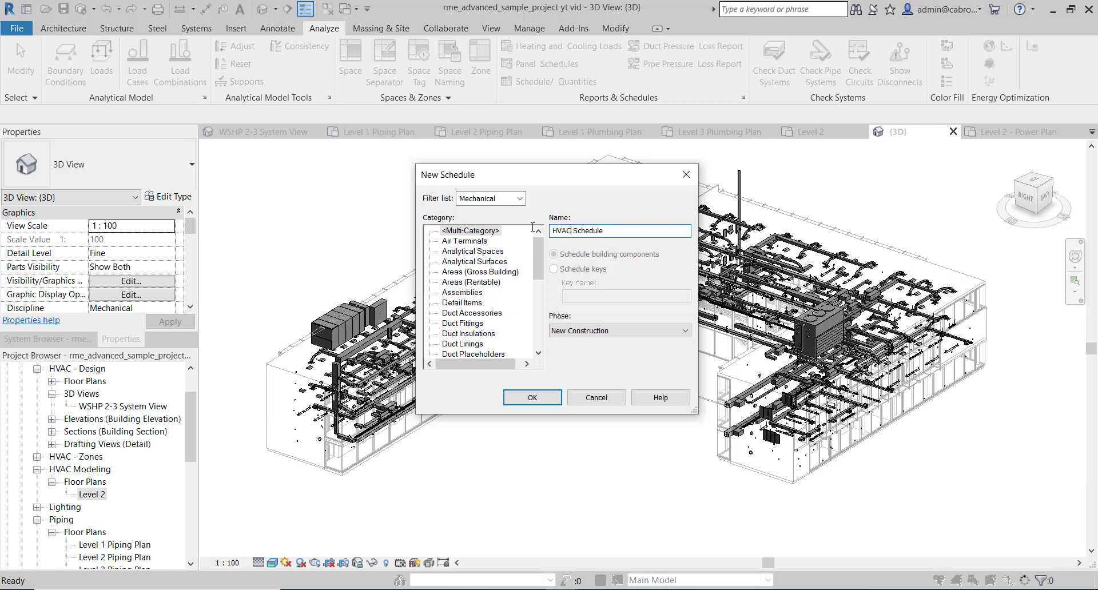
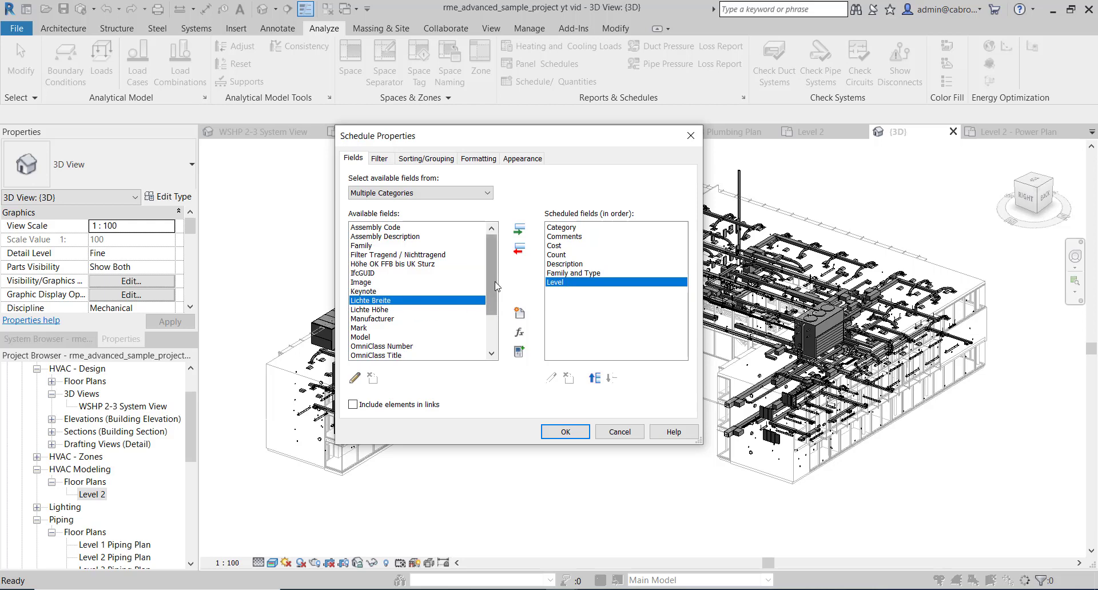
Step: Add Type Mark to the scheduled fields of the HVAC Schedule
{"action": "scroll", "coordinate": [498, 319], "scroll_direction": "down", "scroll_amount": 2}
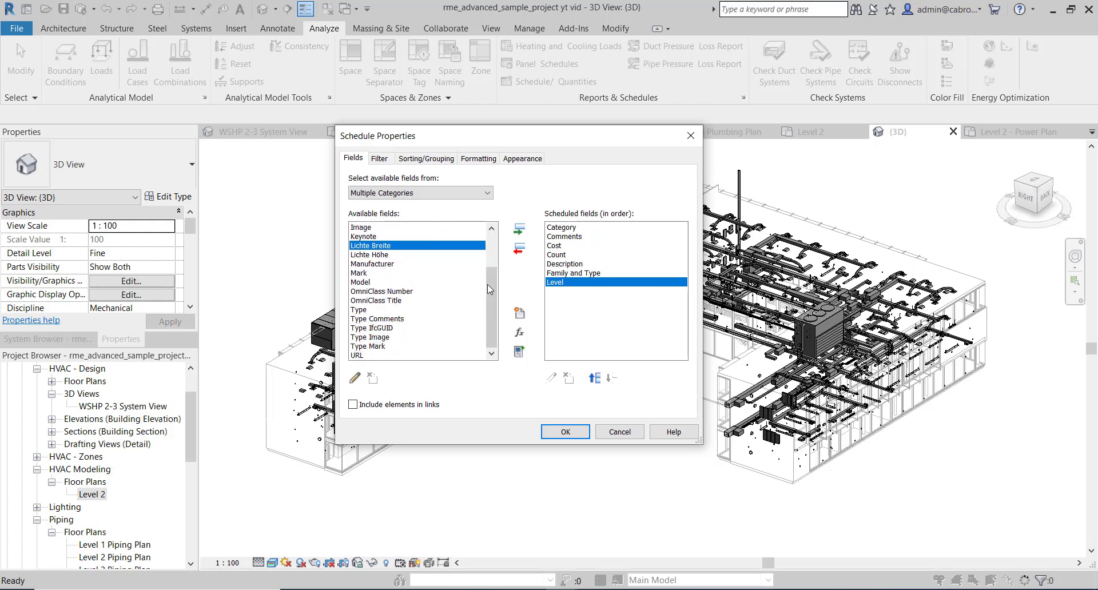
{"action": "double_click", "coordinate": [382, 346]}
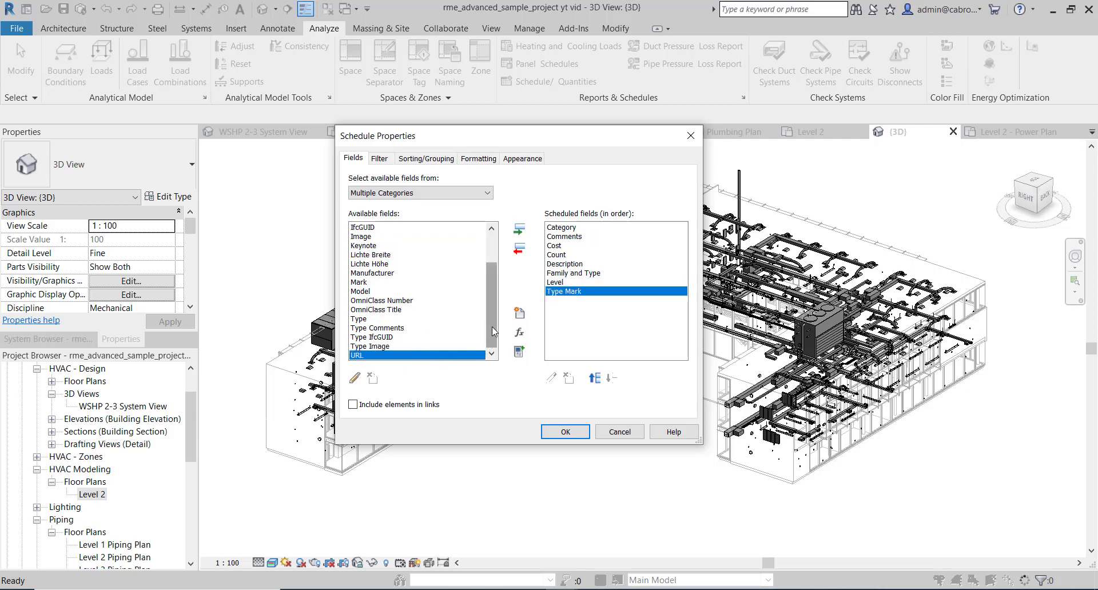
{"action": "left_click_drag", "start_coordinate": [491, 328], "coordinate": [500, 270]}
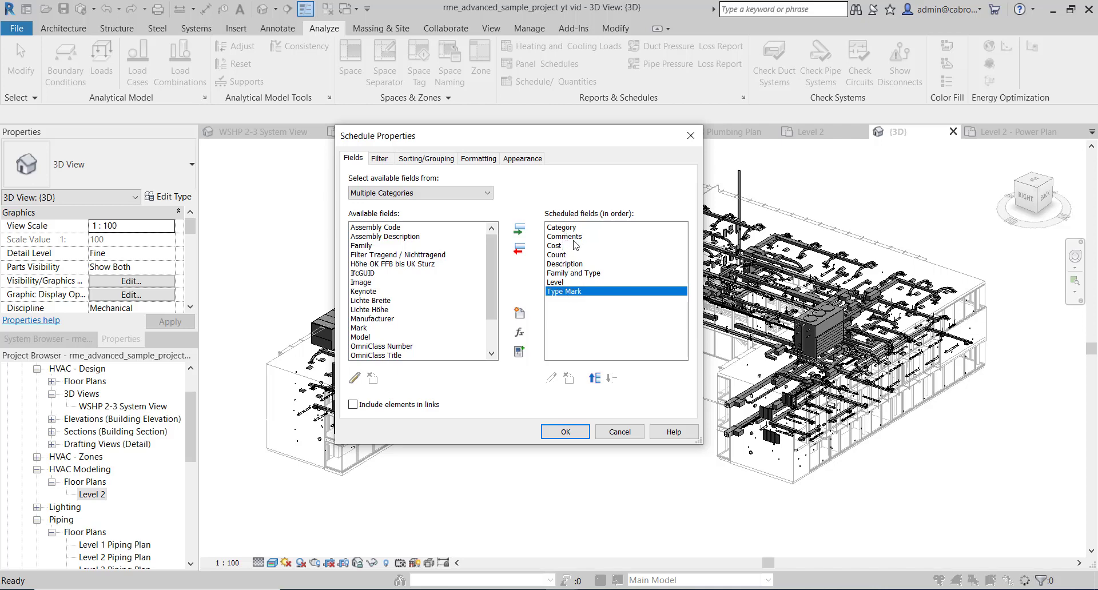
Step: Reorder the scheduled fields so that Description and Family and Type come directly after Category
{"action": "left_click", "coordinate": [575, 265]}
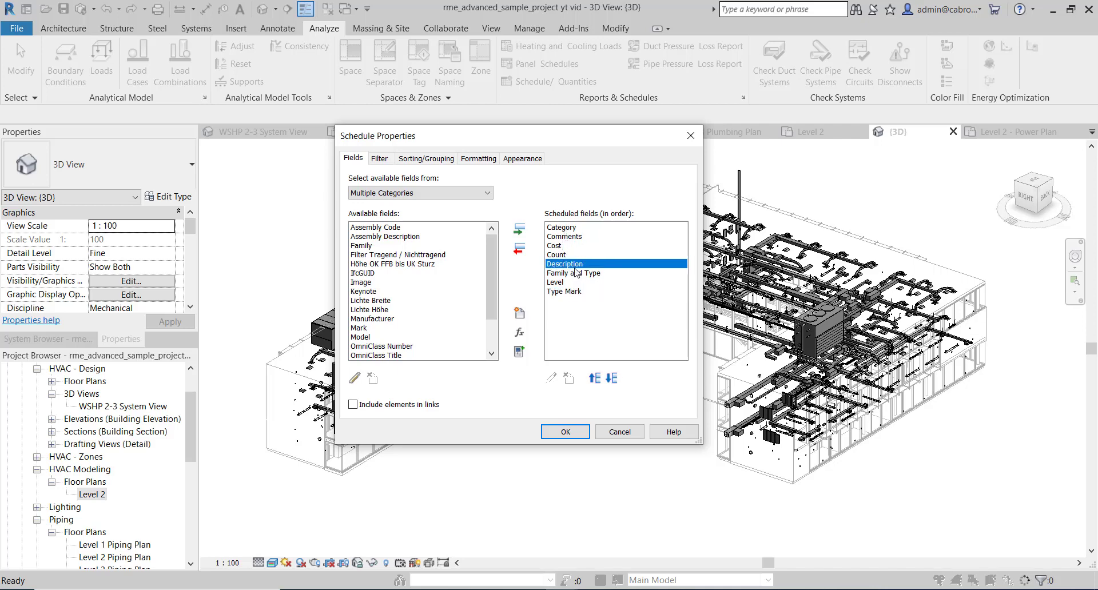
{"action": "left_click", "coordinate": [595, 378]}
{"action": "left_click", "coordinate": [595, 378]}
{"action": "left_click", "coordinate": [595, 378]}
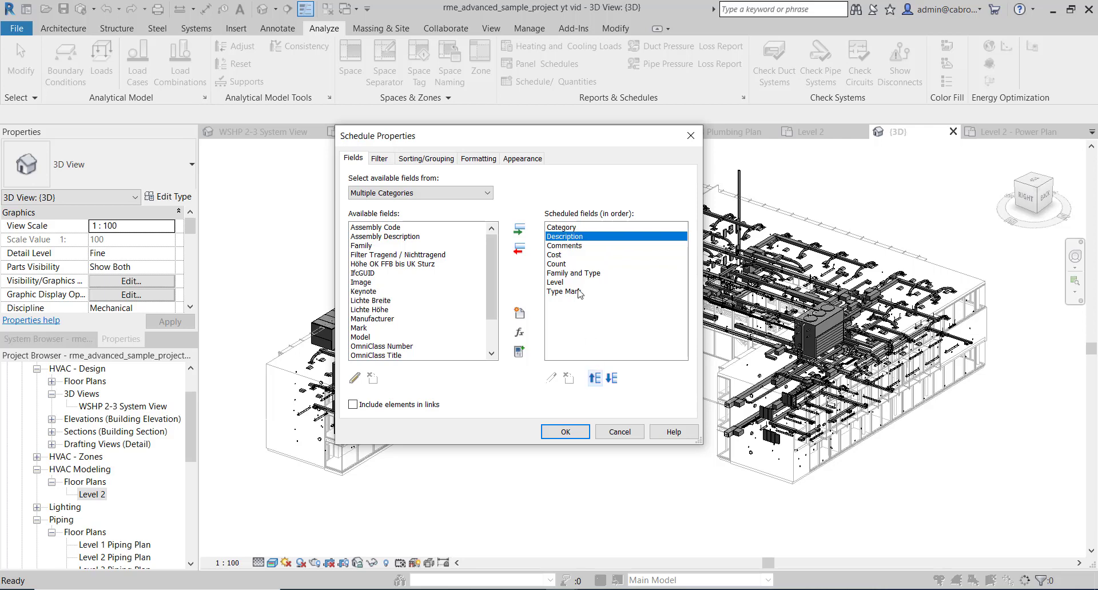
{"action": "left_click", "coordinate": [579, 273]}
{"action": "left_click", "coordinate": [595, 378]}
{"action": "left_click", "coordinate": [595, 379]}
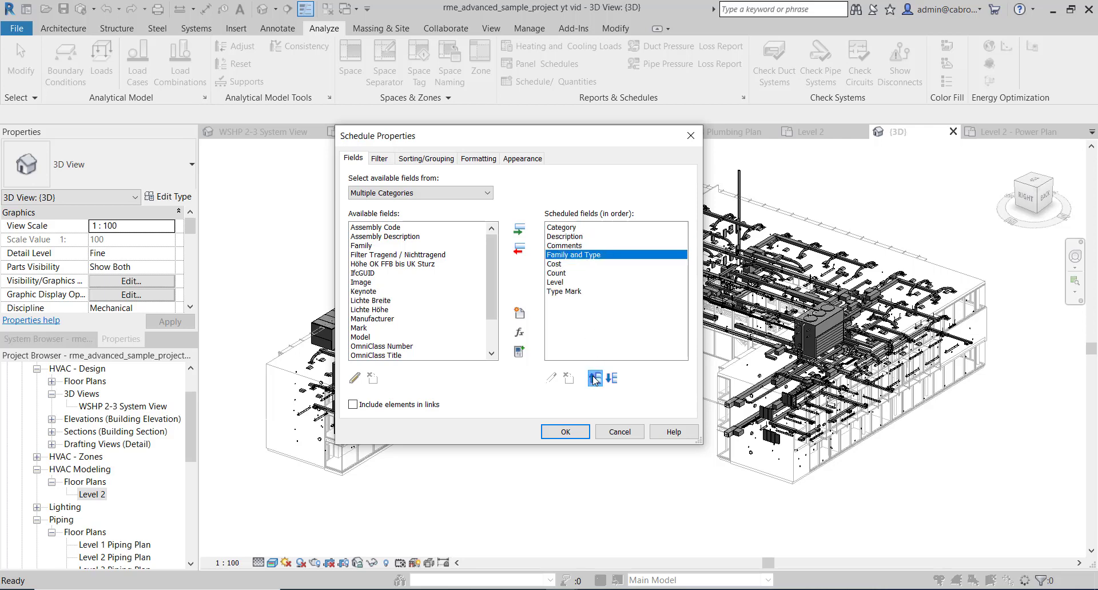
{"action": "left_click", "coordinate": [595, 378]}
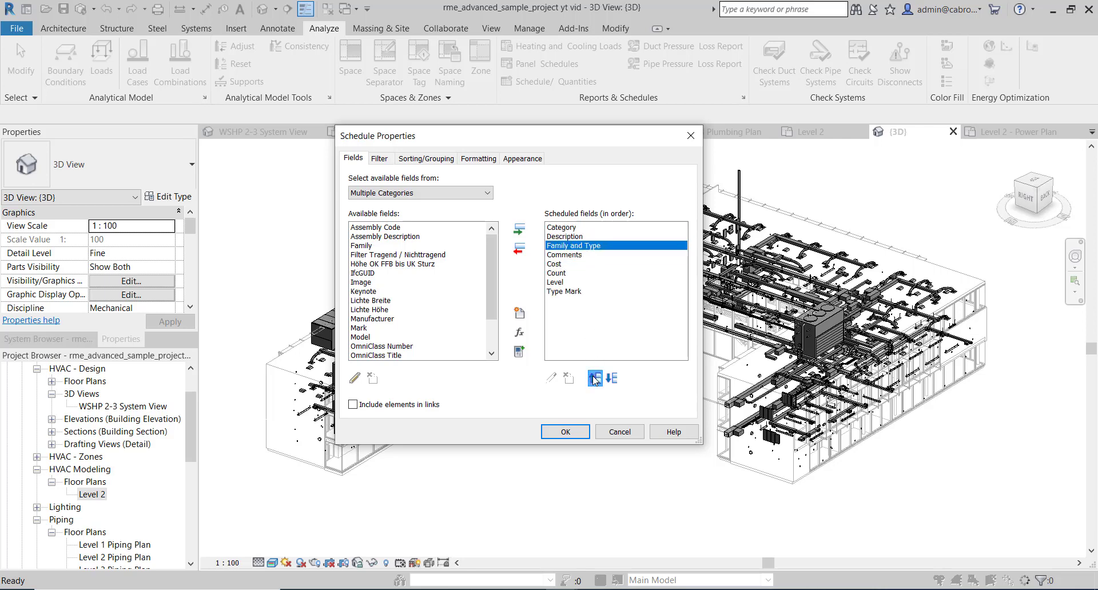
Step: Move Cost and Count to the end of the scheduled fields, place Type Mark before Level, and create the schedule
{"action": "left_click", "coordinate": [559, 265]}
{"action": "left_click", "coordinate": [561, 274]}
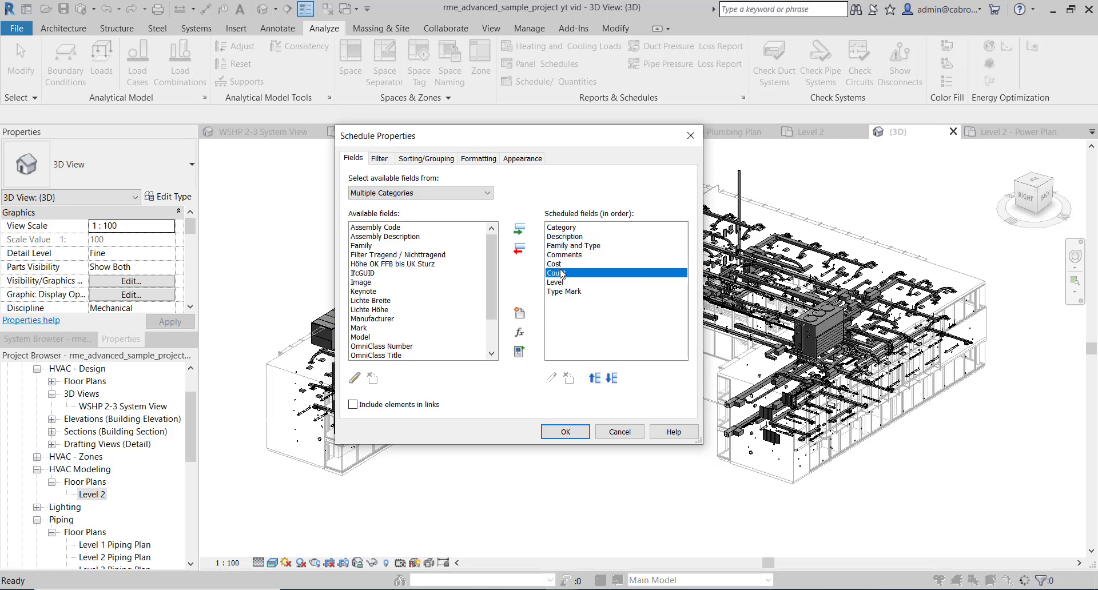
{"action": "left_click", "coordinate": [560, 264], "text": "ctrl"}
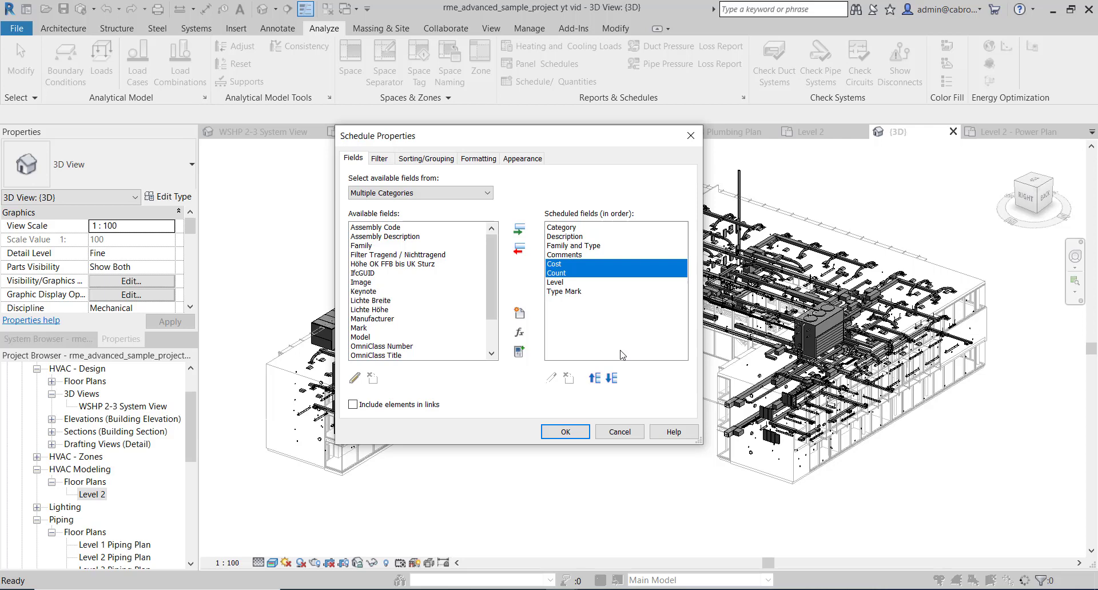
{"action": "left_click", "coordinate": [612, 378]}
{"action": "left_click", "coordinate": [611, 378]}
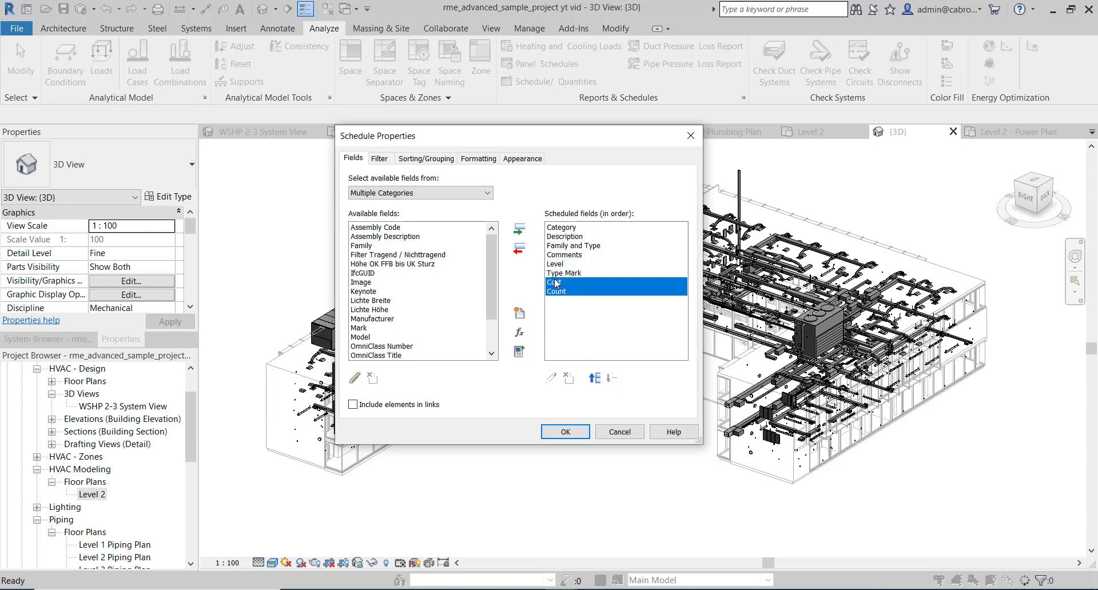
{"action": "left_click", "coordinate": [558, 273]}
{"action": "left_click", "coordinate": [595, 379]}
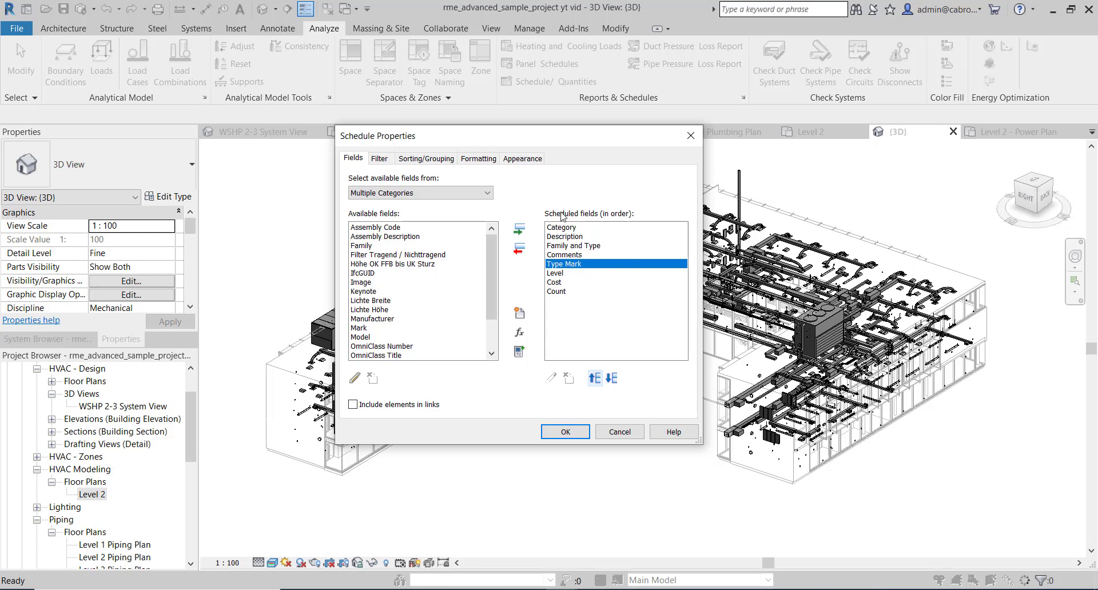
{"action": "left_click", "coordinate": [566, 433]}
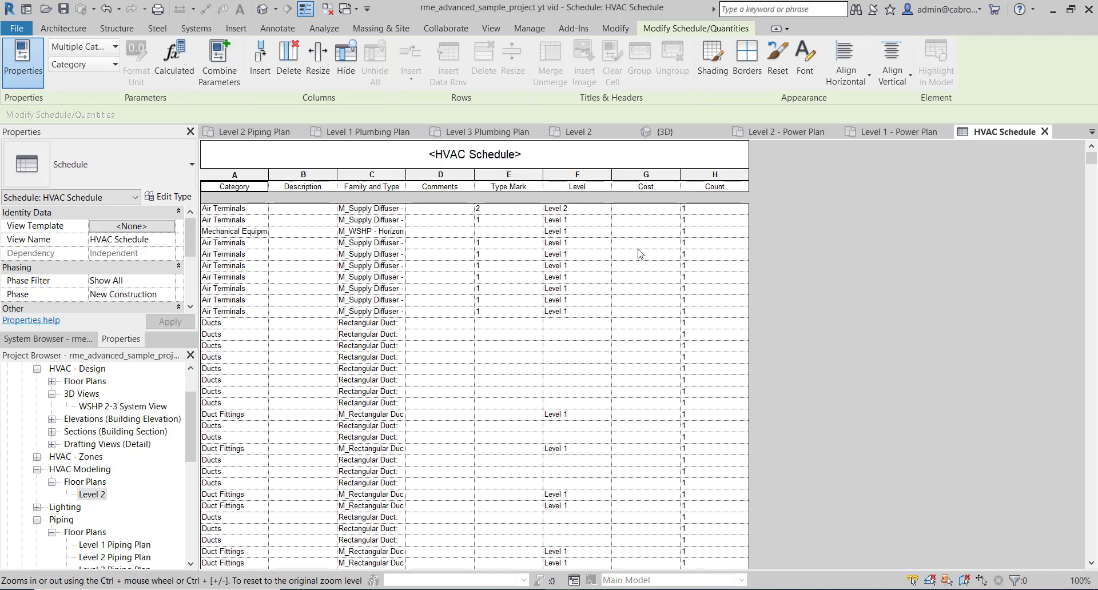
Step: Sort the HVAC Schedule by Category and then by Level, both in ascending order
{"action": "scroll", "coordinate": [801, 287], "scroll_direction": "down", "scroll_amount": 15}
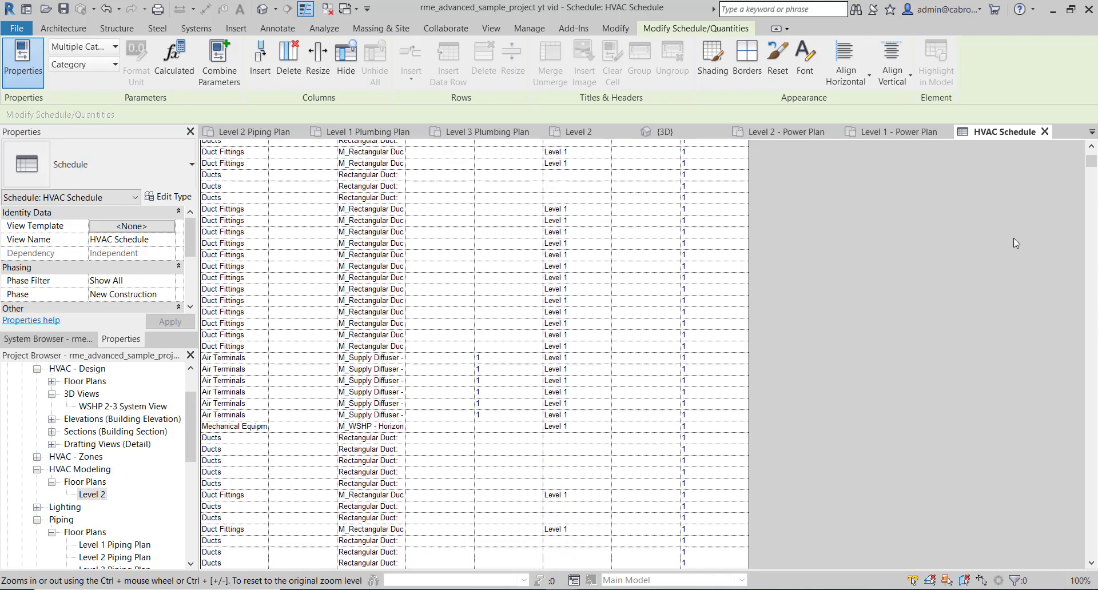
{"action": "left_click_drag", "start_coordinate": [1091, 164], "coordinate": [1093, 586]}
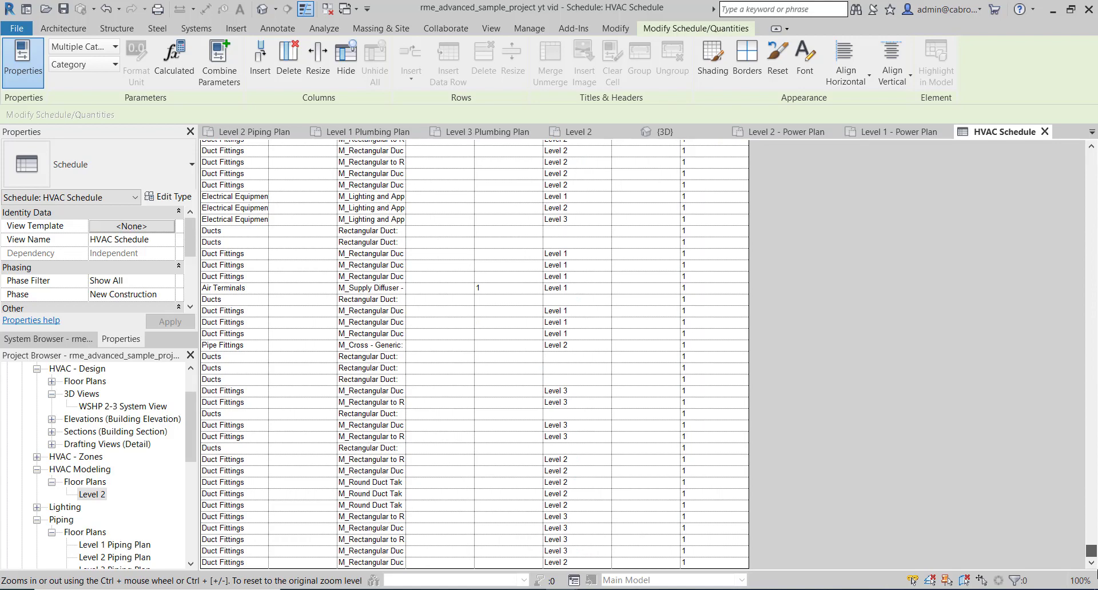
{"action": "left_click_drag", "start_coordinate": [1091, 550], "coordinate": [1085, 155]}
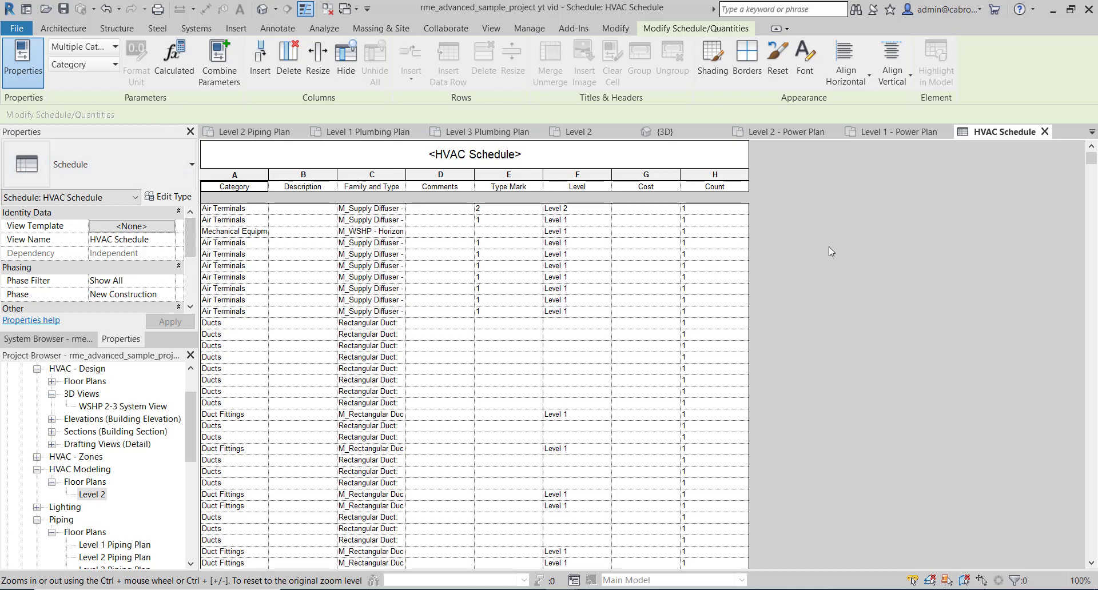
{"action": "left_click_drag", "start_coordinate": [188, 231], "coordinate": [189, 290]}
{"action": "left_click", "coordinate": [131, 254]}
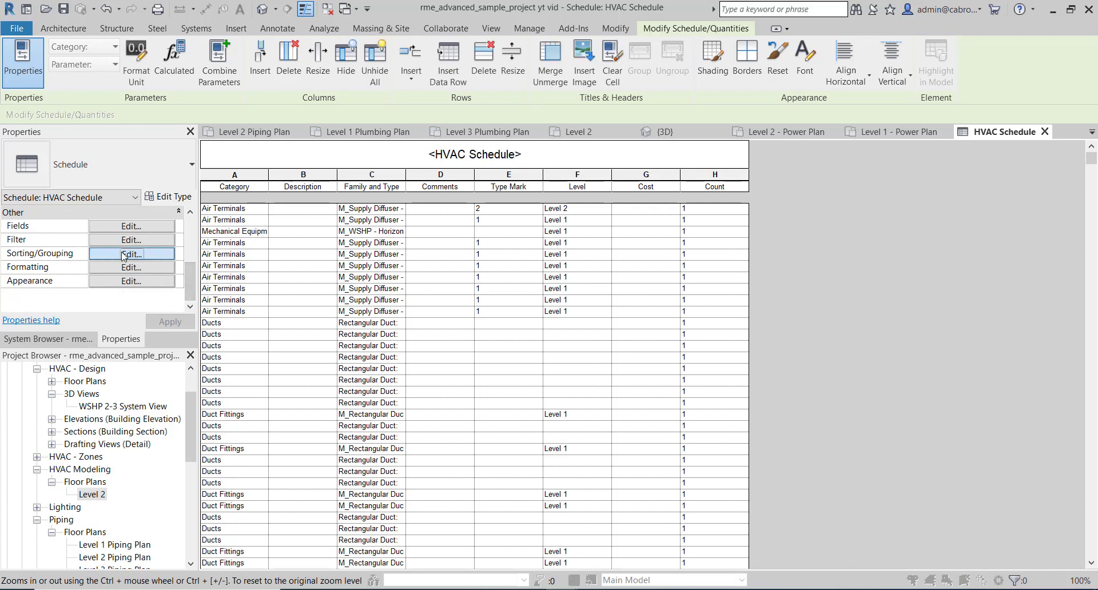
{"action": "left_click_drag", "start_coordinate": [525, 136], "coordinate": [573, 137]}
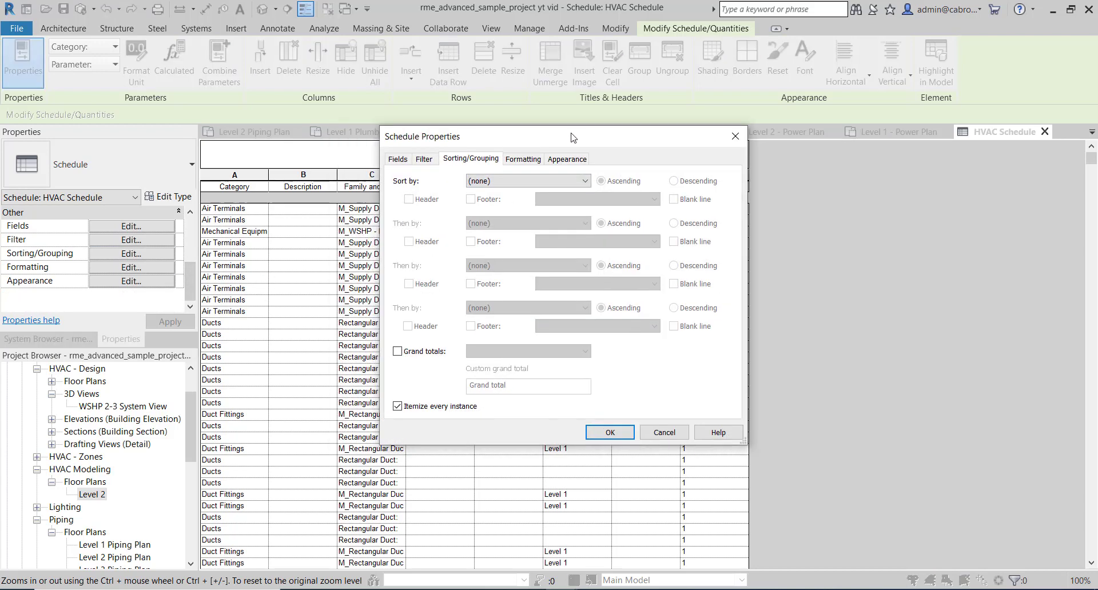
{"action": "left_click", "coordinate": [559, 183]}
{"action": "left_click", "coordinate": [479, 203]}
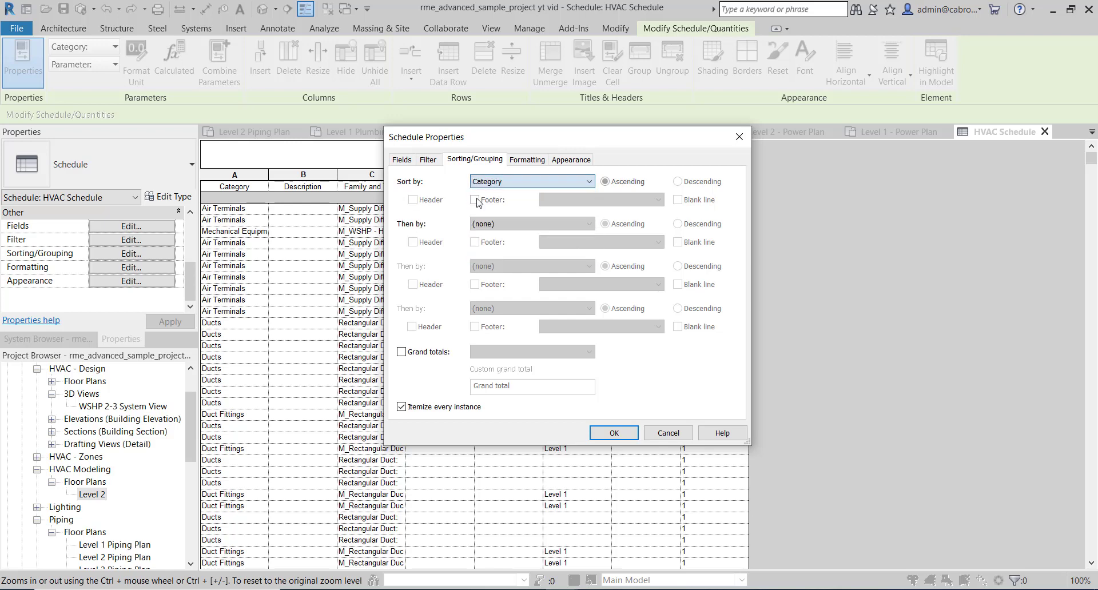
{"action": "left_click", "coordinate": [512, 224]}
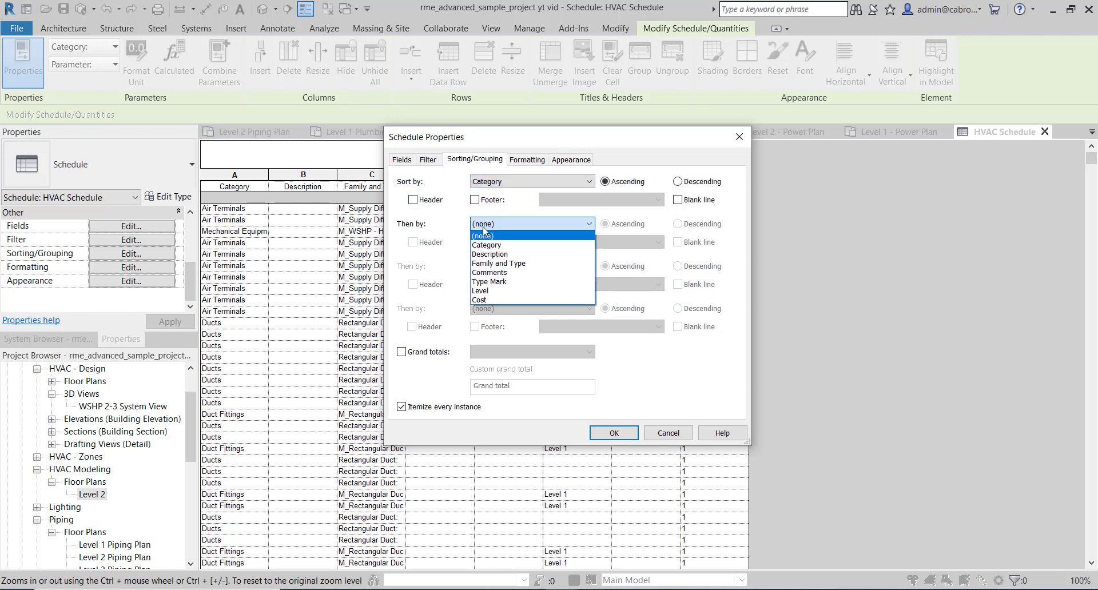
{"action": "left_click", "coordinate": [492, 292]}
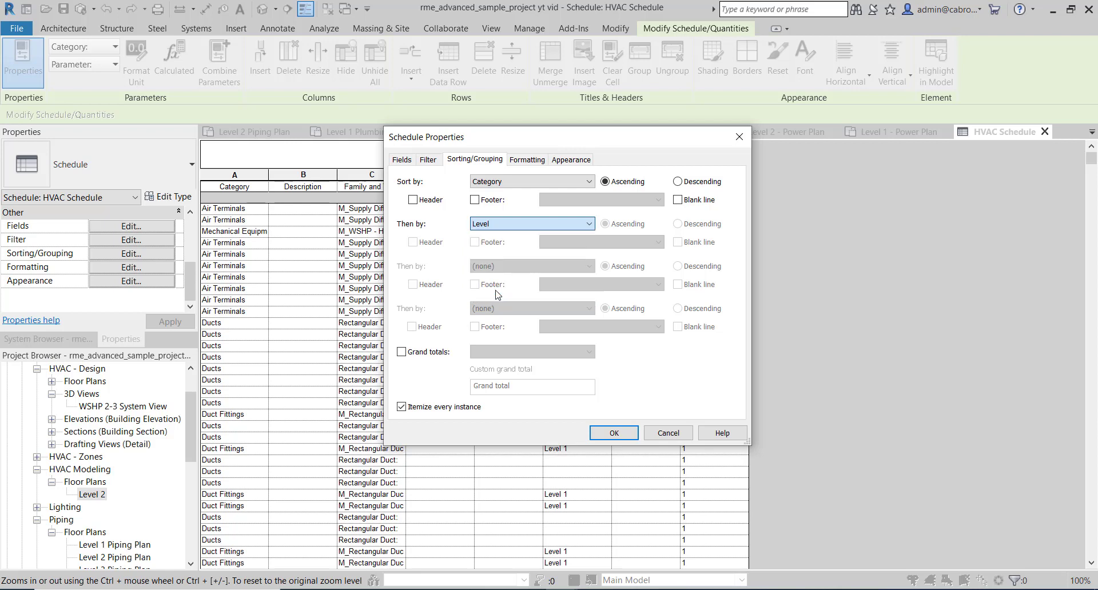
Step: Add a footer with title, count, and totals plus a blank line after each Category group, and apply the sorting settings
{"action": "left_click", "coordinate": [476, 201]}
{"action": "left_click", "coordinate": [678, 200]}
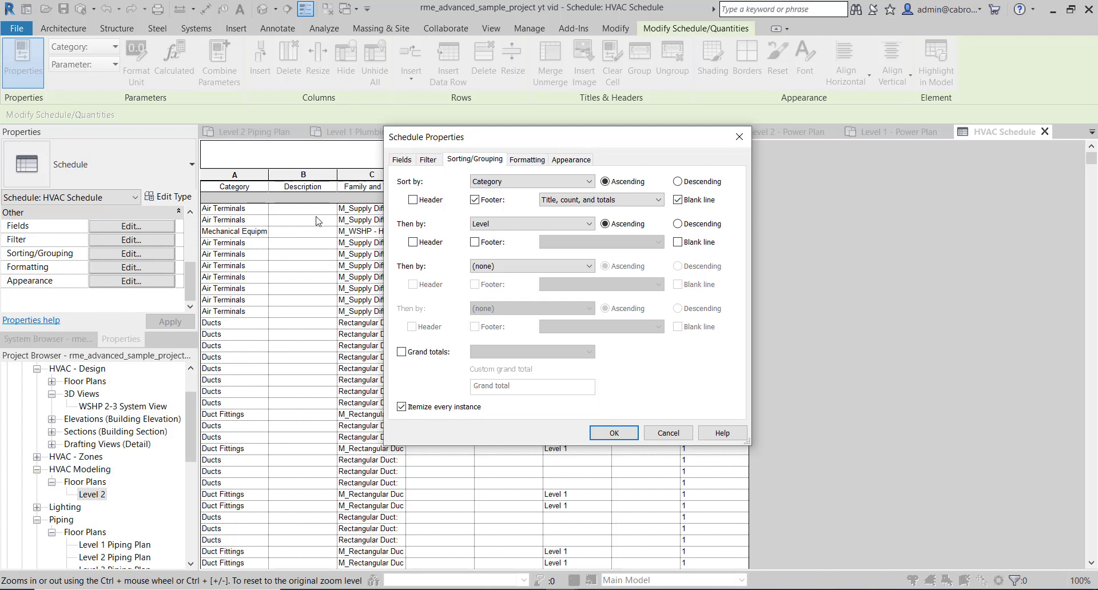
{"action": "left_click", "coordinate": [612, 434]}
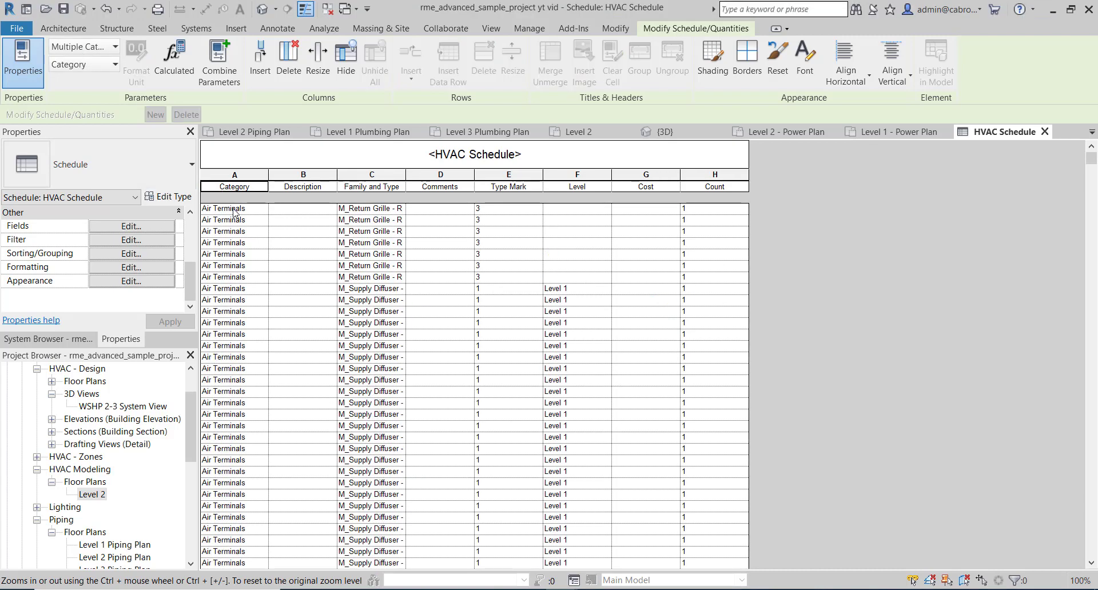
Step: Examine the sorted schedule rows through the Air Terminals and Cable Tray groups, checking levels and group footers, and return to the beginning
{"action": "scroll", "coordinate": [261, 278], "scroll_direction": "down", "scroll_amount": 2}
{"action": "scroll", "coordinate": [261, 277], "scroll_direction": "down", "scroll_amount": 5}
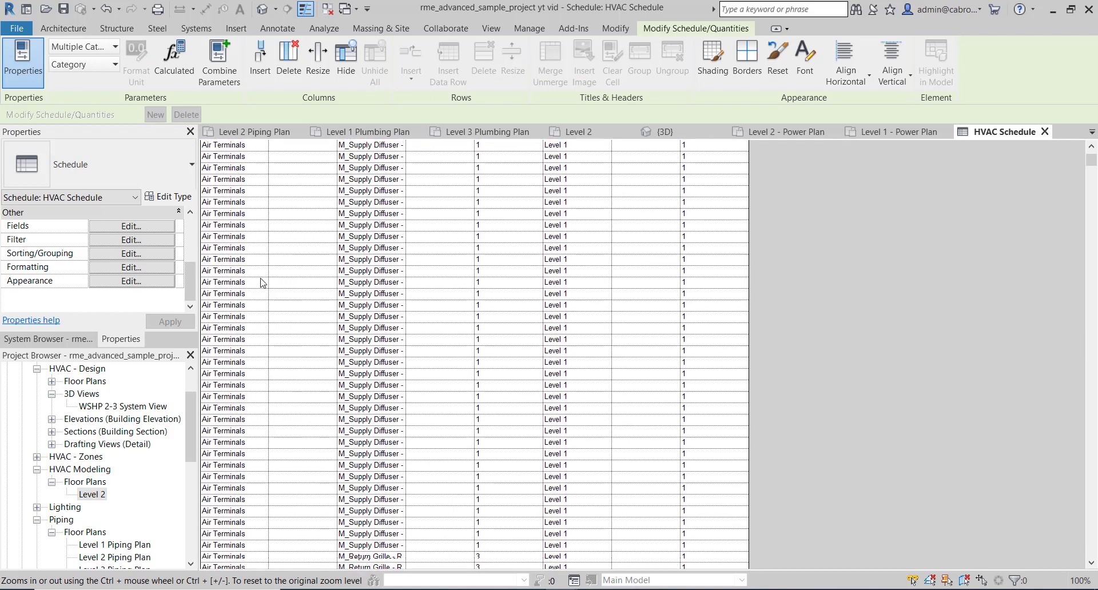
{"action": "scroll", "coordinate": [262, 286], "scroll_direction": "down", "scroll_amount": 5}
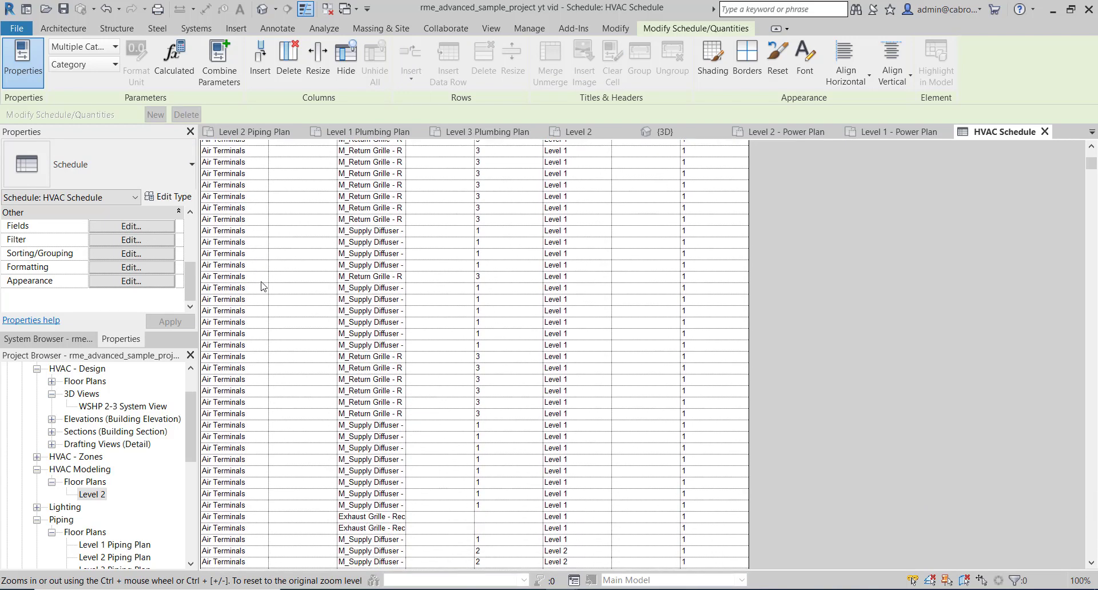
{"action": "scroll", "coordinate": [572, 326], "scroll_direction": "down", "scroll_amount": 5}
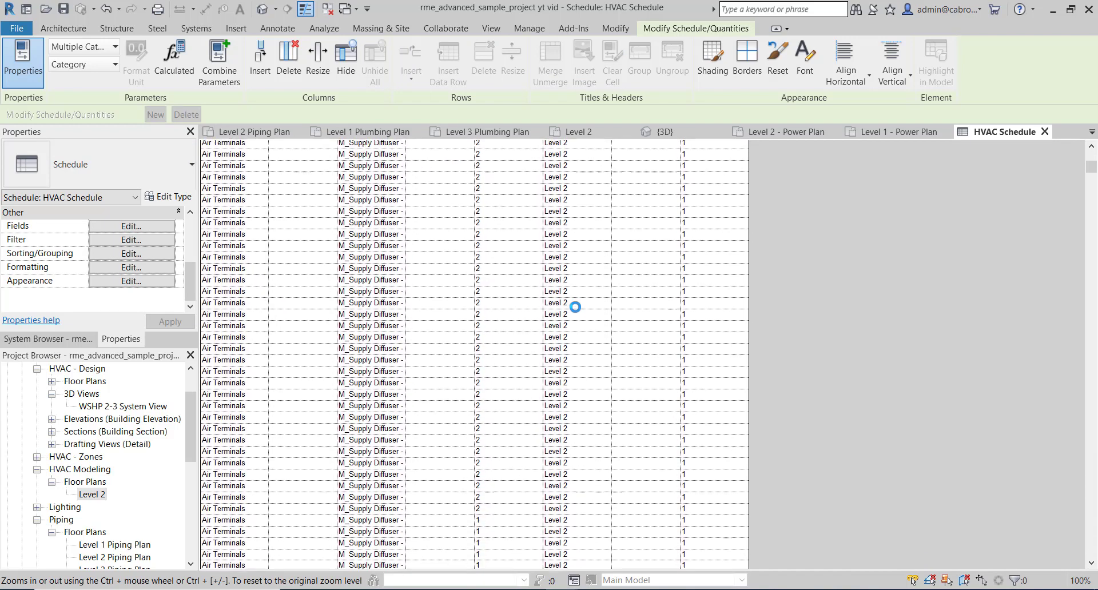
{"action": "scroll", "coordinate": [575, 503], "scroll_direction": "down", "scroll_amount": 3}
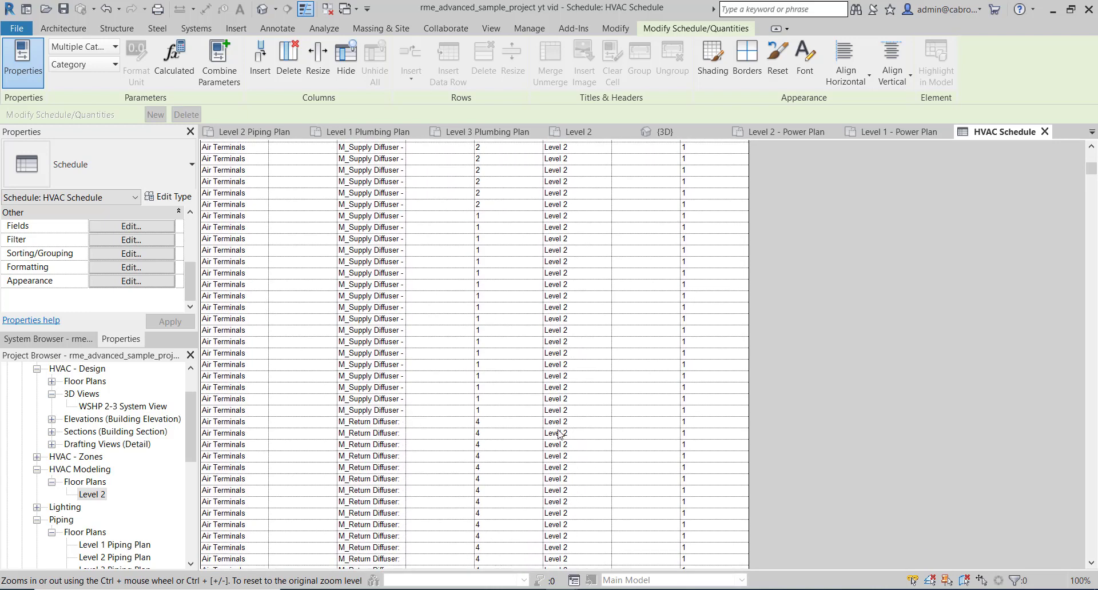
{"action": "scroll", "coordinate": [576, 374], "scroll_direction": "down", "scroll_amount": 8}
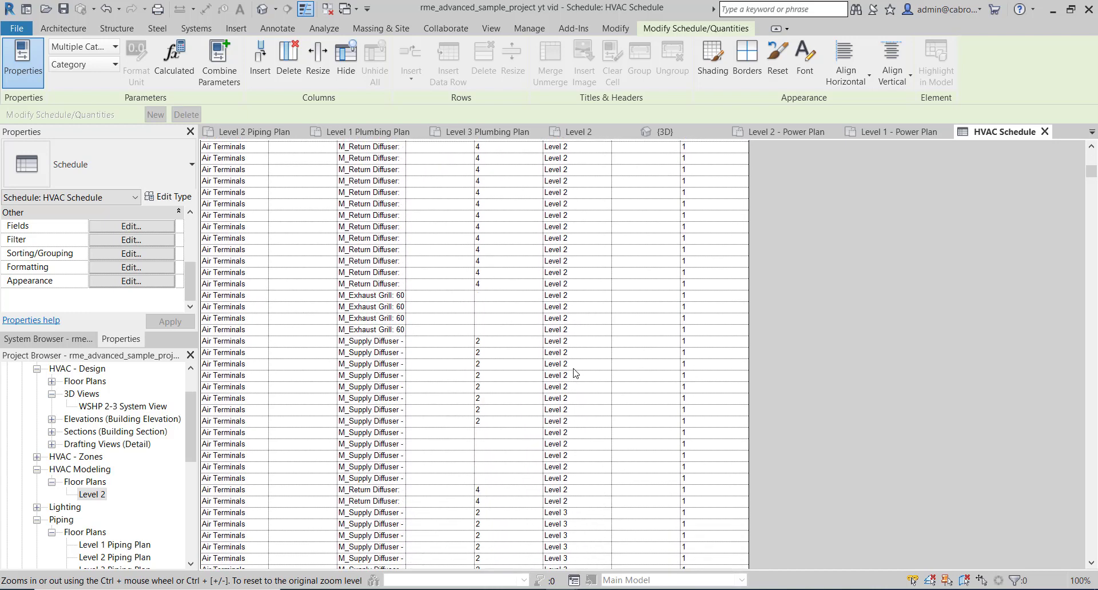
{"action": "scroll", "coordinate": [372, 258], "scroll_direction": "up", "scroll_amount": 3}
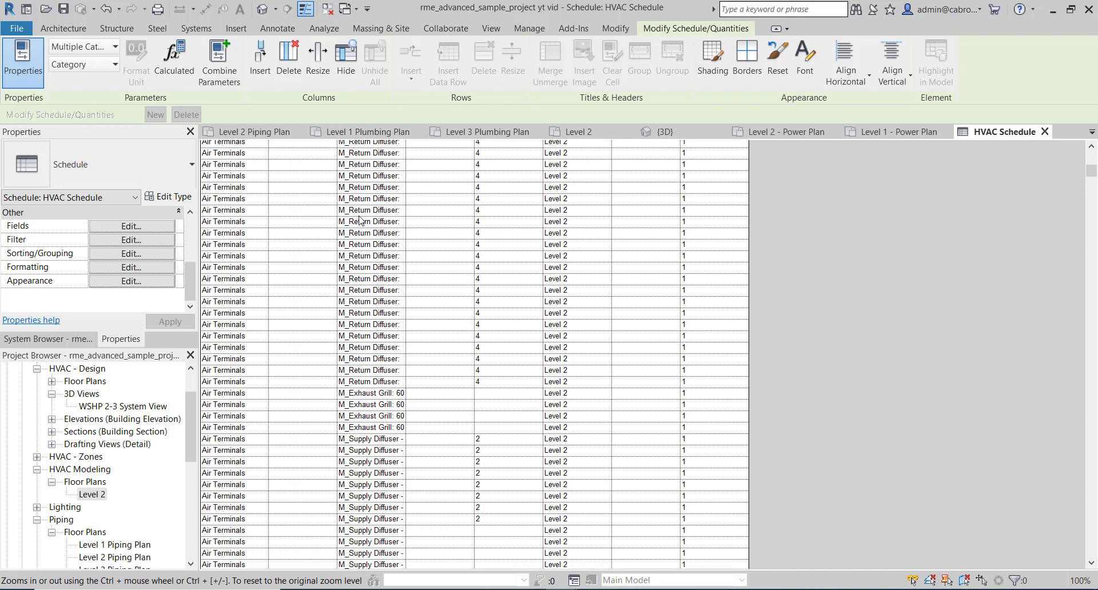
{"action": "scroll", "coordinate": [369, 346], "scroll_direction": "down", "scroll_amount": 1}
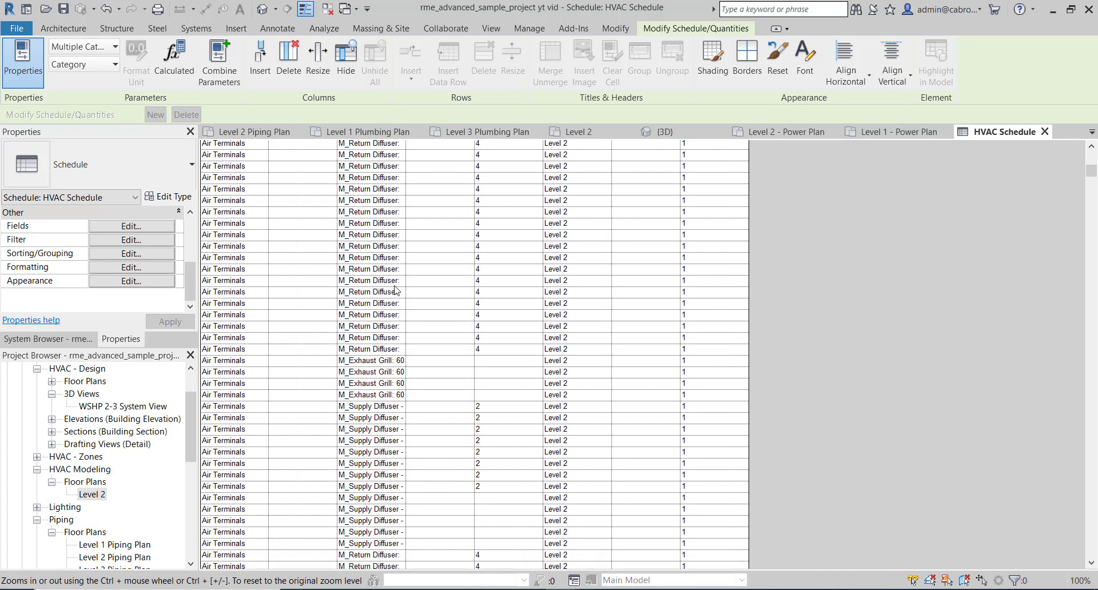
{"action": "scroll", "coordinate": [359, 326], "scroll_direction": "down", "scroll_amount": 2}
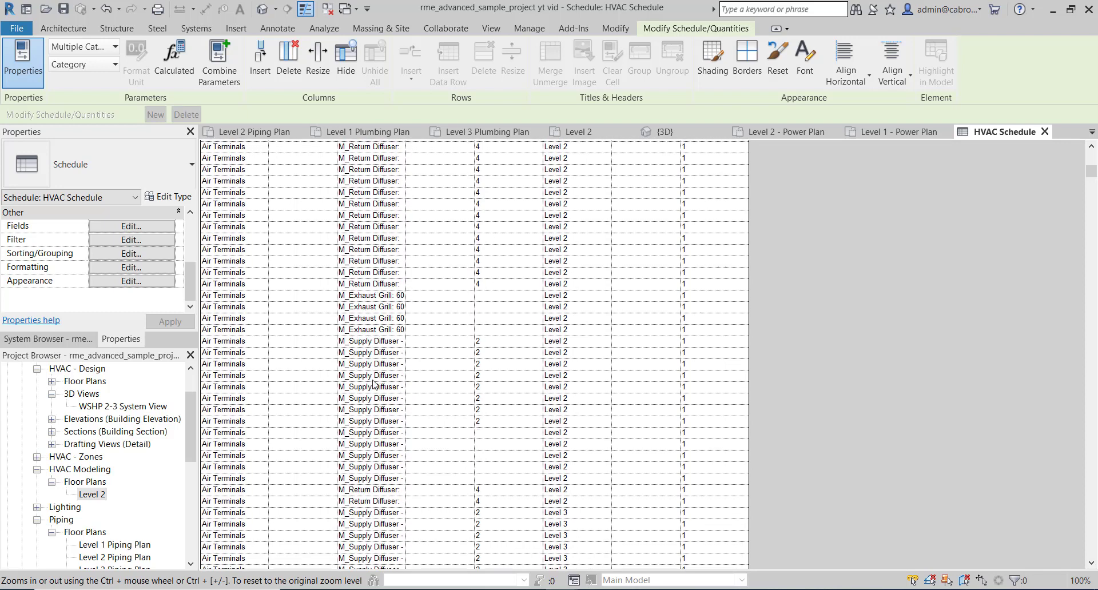
{"action": "scroll", "coordinate": [392, 399], "scroll_direction": "down", "scroll_amount": 10}
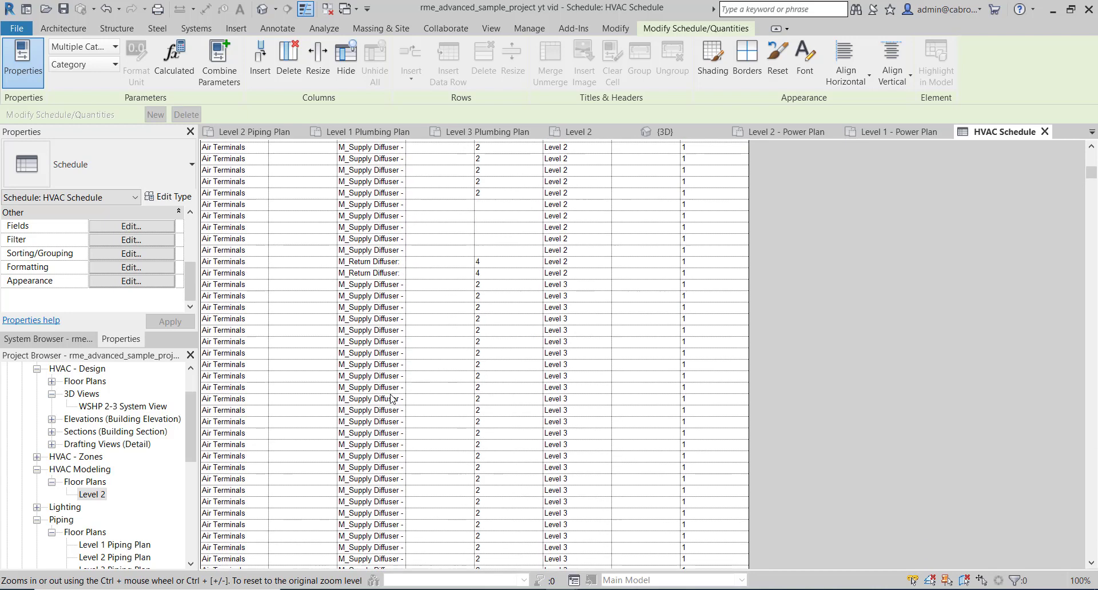
{"action": "scroll", "coordinate": [393, 399], "scroll_direction": "down", "scroll_amount": 12}
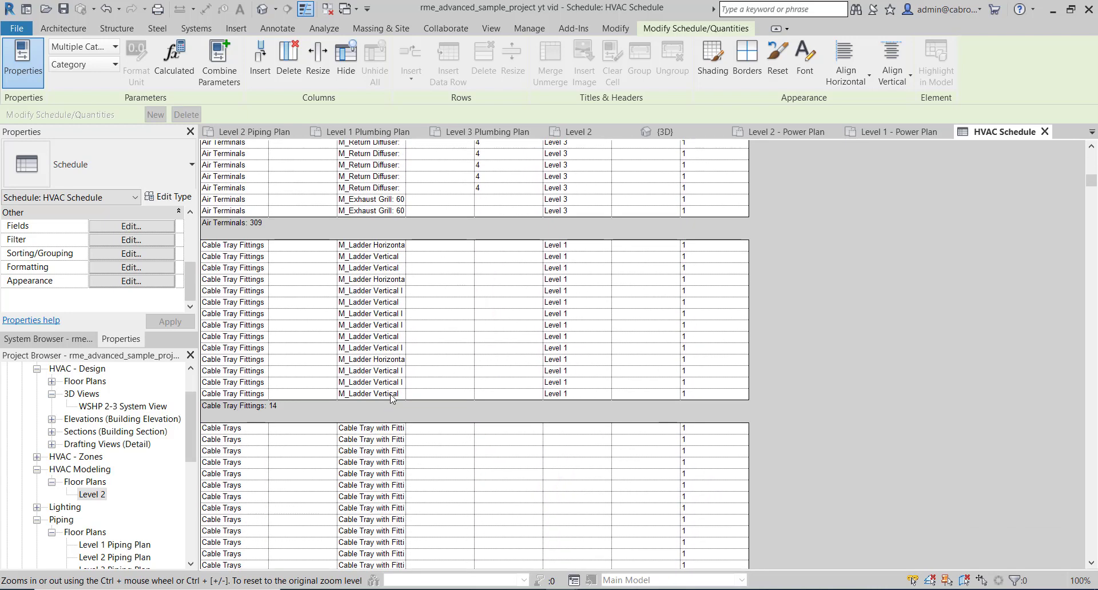
{"action": "scroll", "coordinate": [392, 398], "scroll_direction": "up", "scroll_amount": 5}
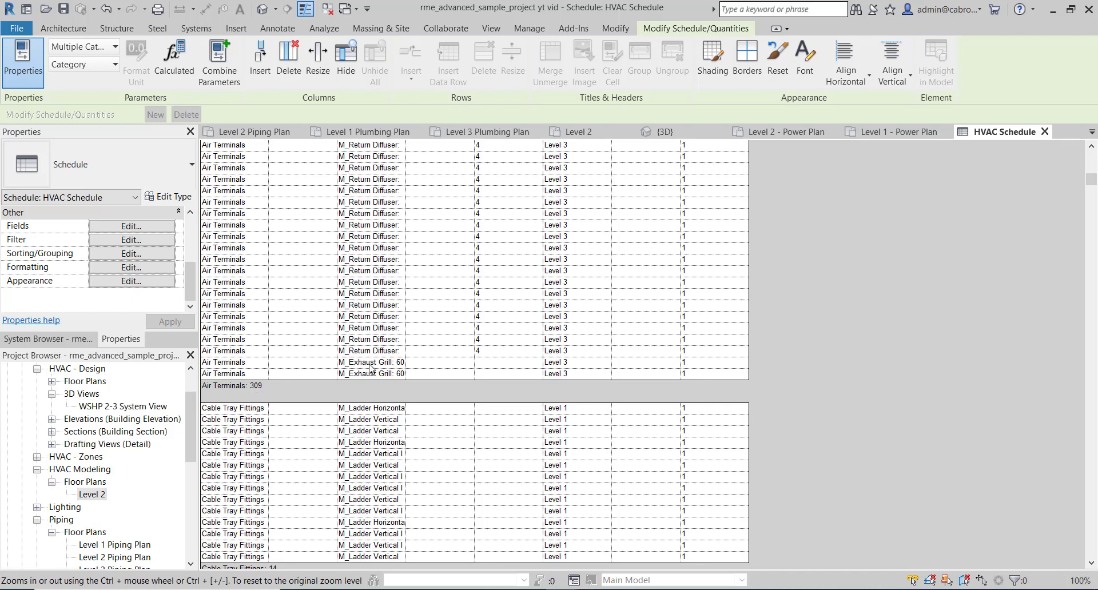
{"action": "scroll", "coordinate": [269, 372], "scroll_direction": "up", "scroll_amount": 10}
{"action": "scroll", "coordinate": [283, 331], "scroll_direction": "up", "scroll_amount": 15}
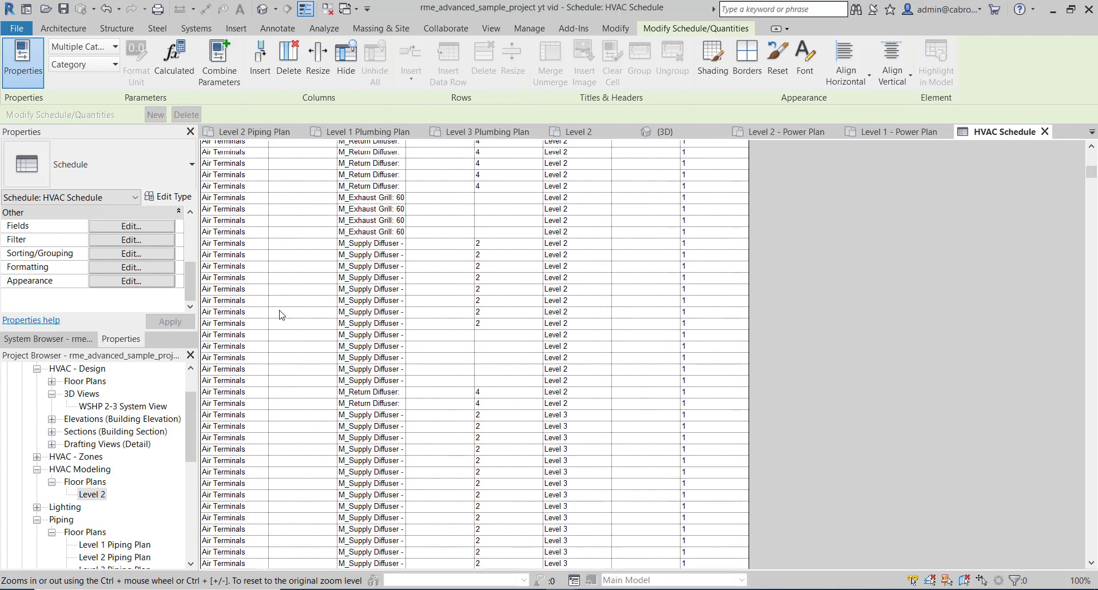
{"action": "scroll", "coordinate": [292, 321], "scroll_direction": "up", "scroll_amount": 15}
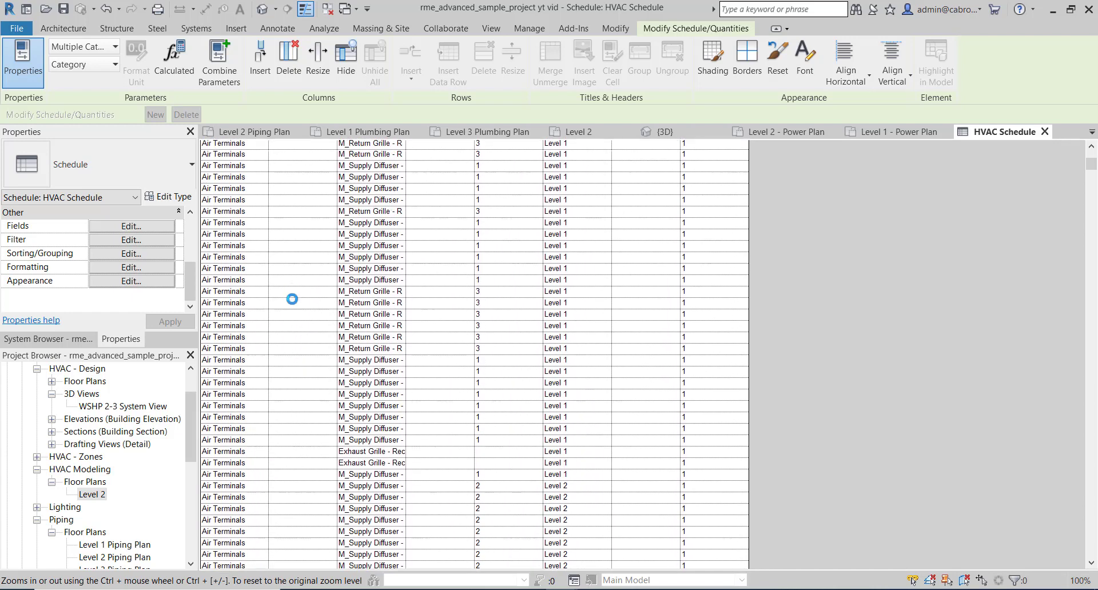
{"action": "scroll", "coordinate": [302, 237], "scroll_direction": "up", "scroll_amount": 5}
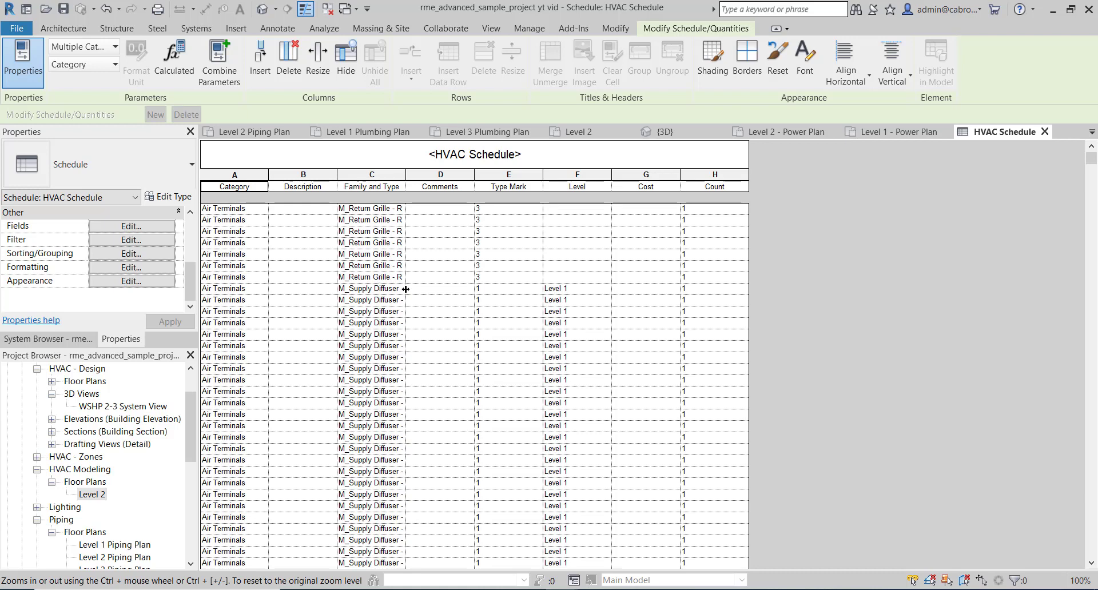
Step: Change the primary sorting field of the HVAC Schedule to Family and Type
{"action": "left_click", "coordinate": [140, 254]}
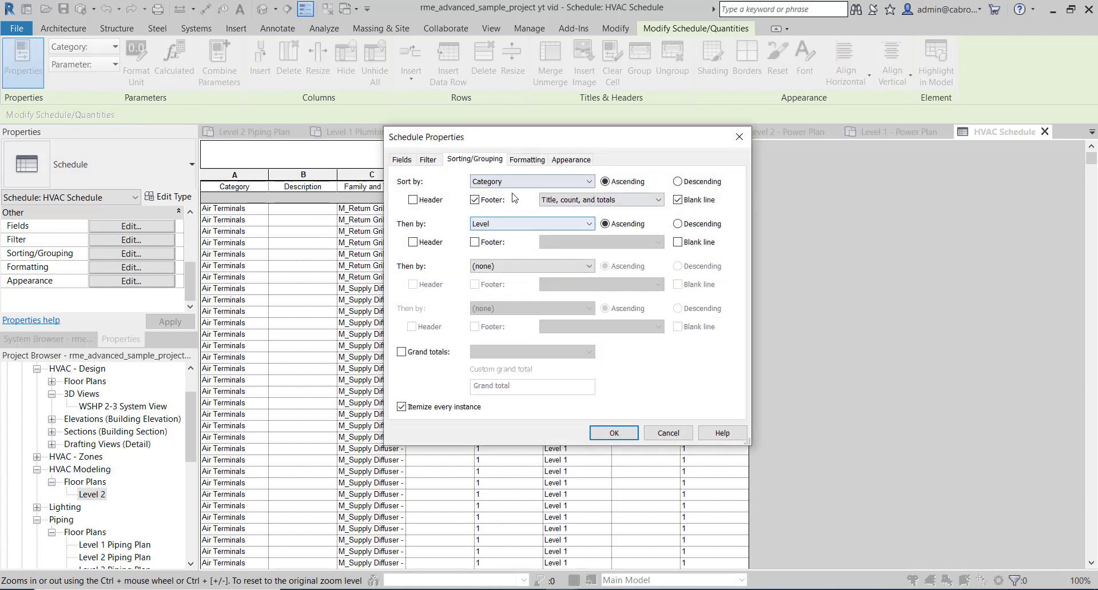
{"action": "left_click", "coordinate": [532, 182]}
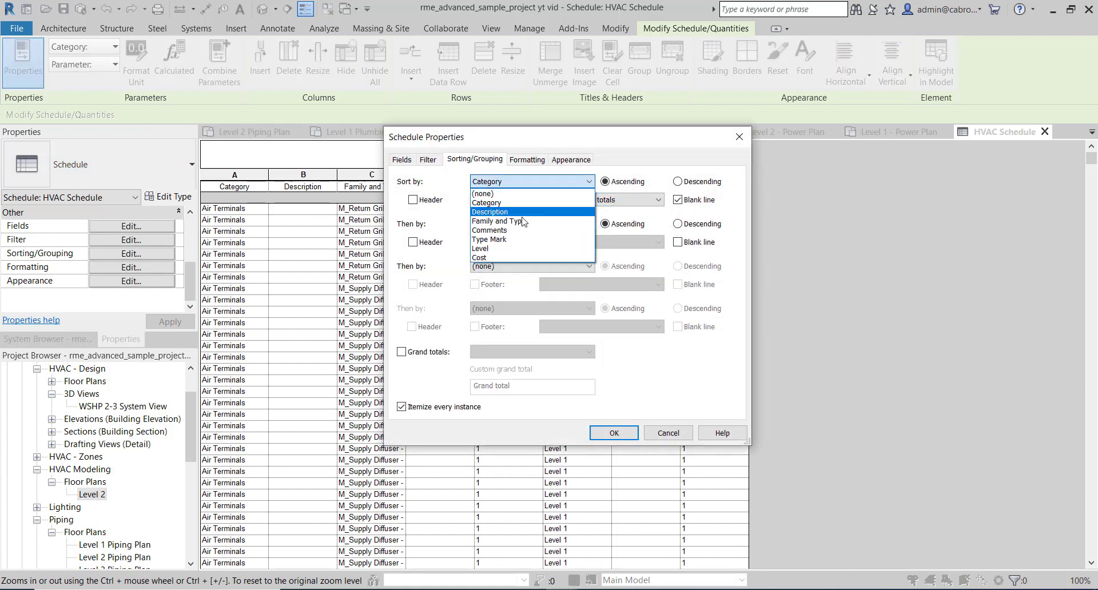
{"action": "left_click", "coordinate": [524, 222]}
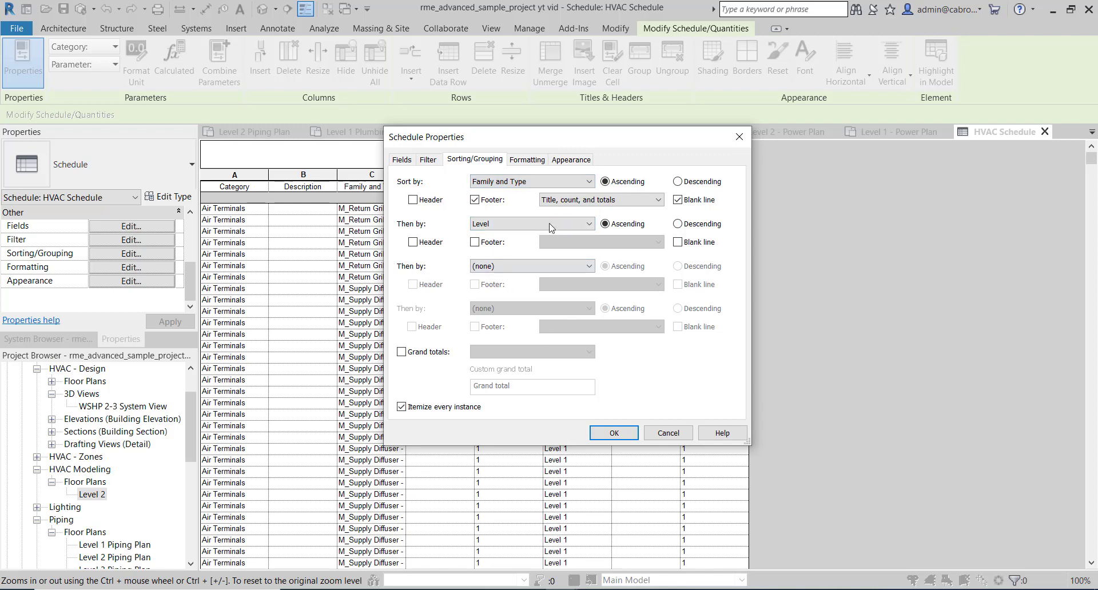
{"action": "left_click_drag", "start_coordinate": [615, 140], "coordinate": [964, 71]}
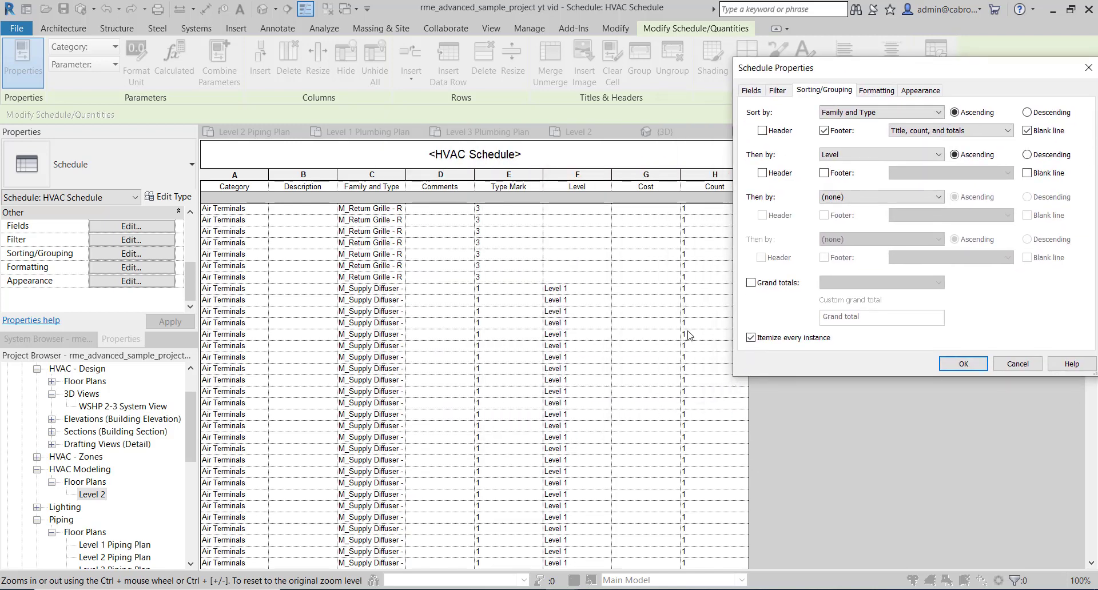
{"action": "left_click_drag", "start_coordinate": [945, 67], "coordinate": [737, 82]}
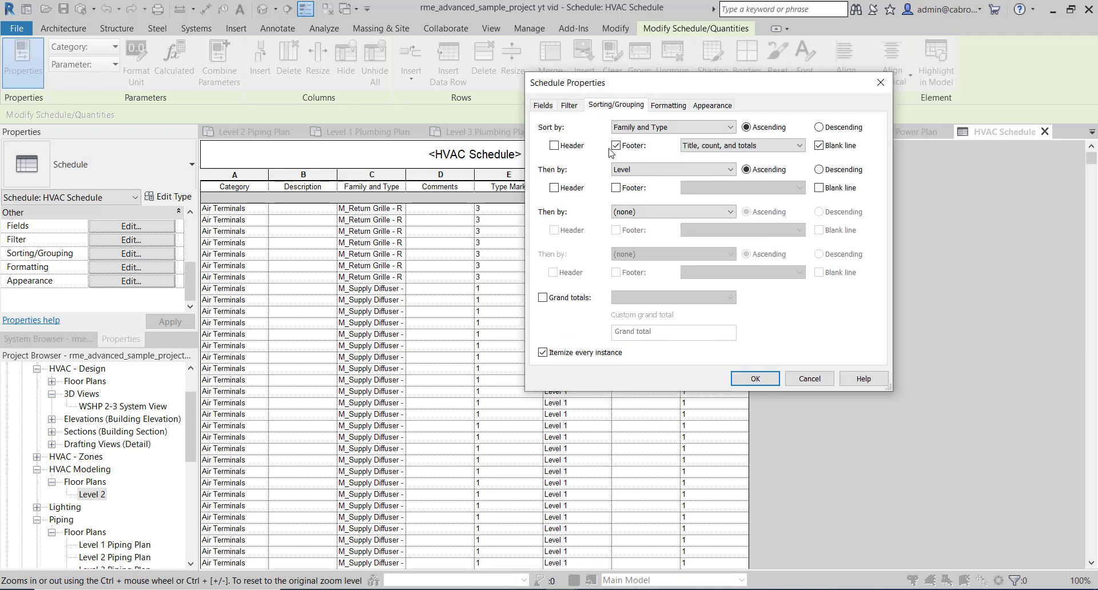
Step: Set the Count field's formatting to Calculate totals, and return to the schedule's sorting and grouping settings
{"action": "left_click", "coordinate": [666, 106]}
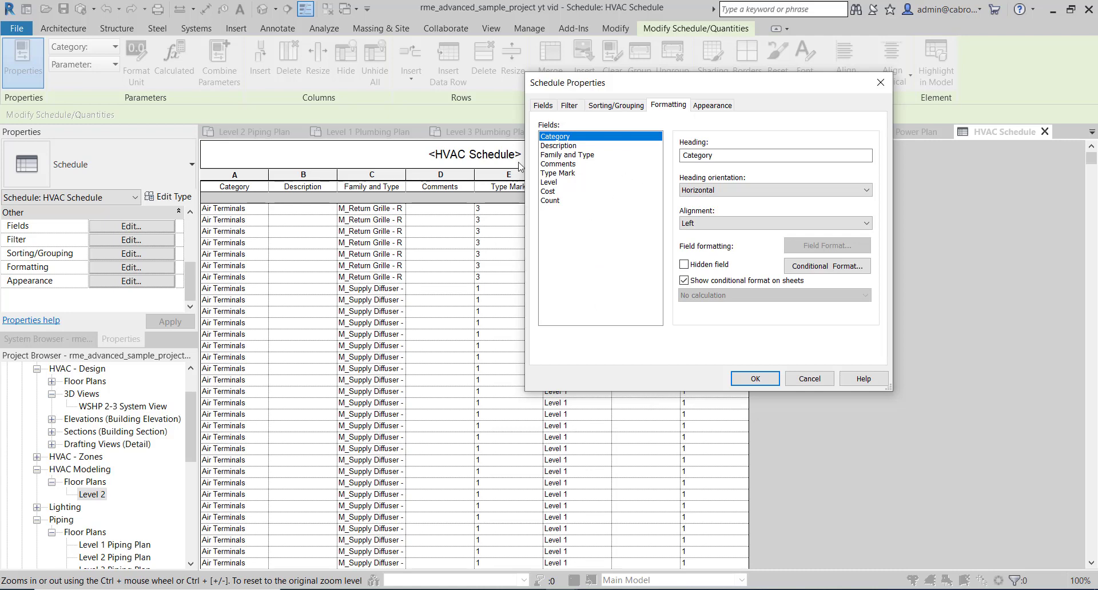
{"action": "left_click", "coordinate": [554, 201]}
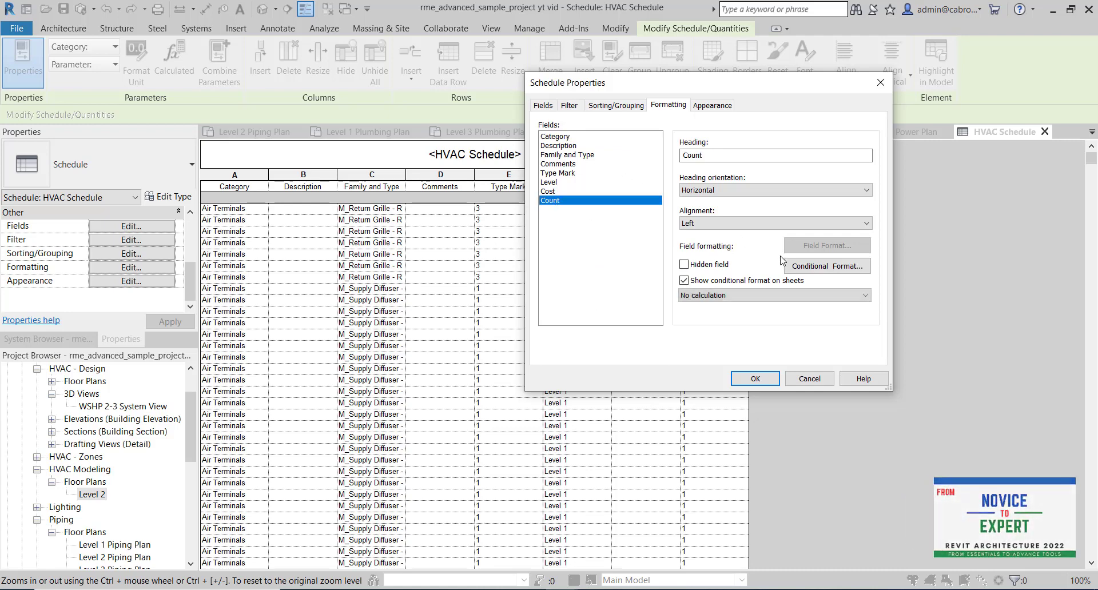
{"action": "left_click", "coordinate": [772, 295]}
{"action": "left_click", "coordinate": [766, 311]}
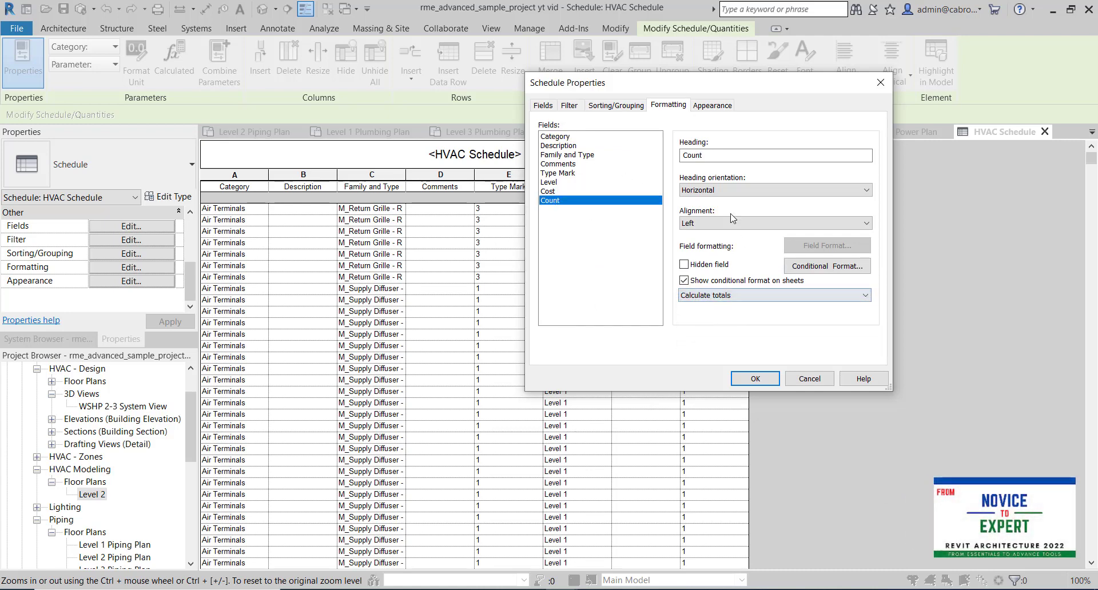
{"action": "left_click", "coordinate": [554, 137]}
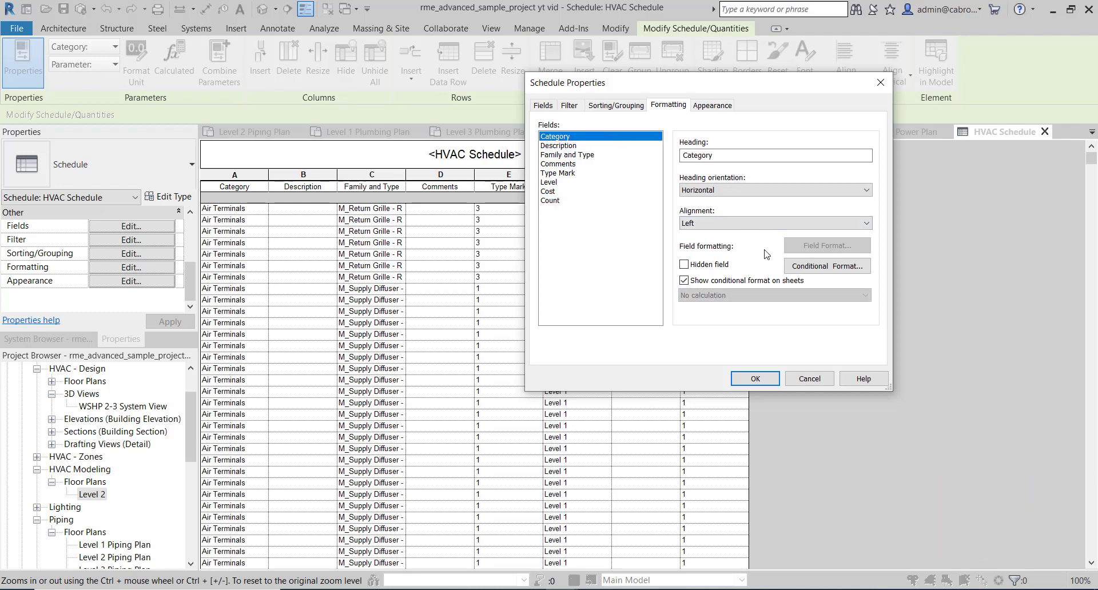
{"action": "left_click", "coordinate": [553, 201]}
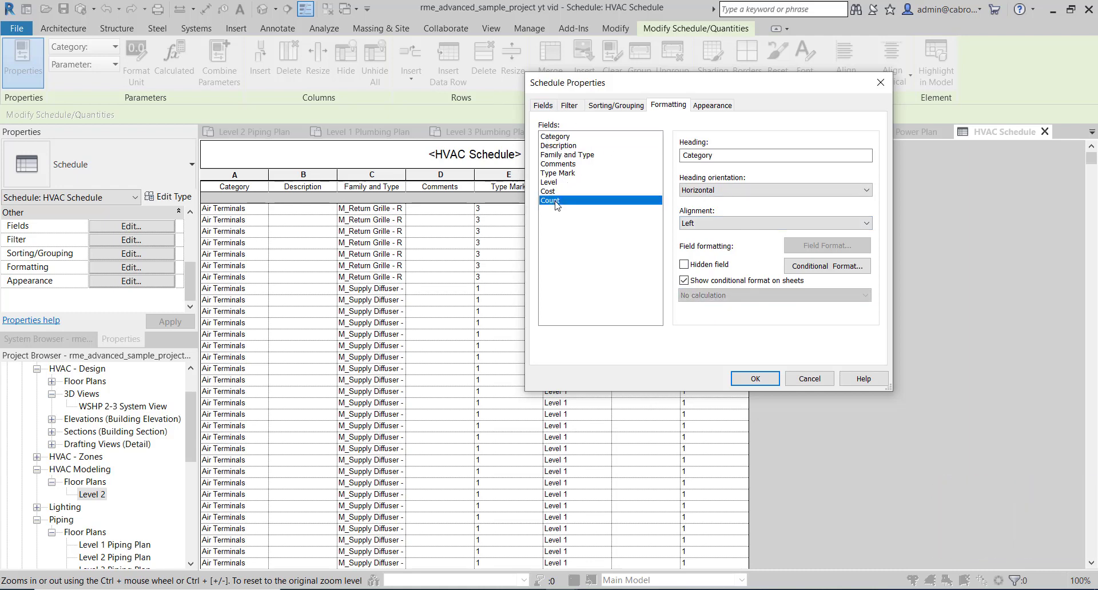
{"action": "left_click", "coordinate": [614, 104]}
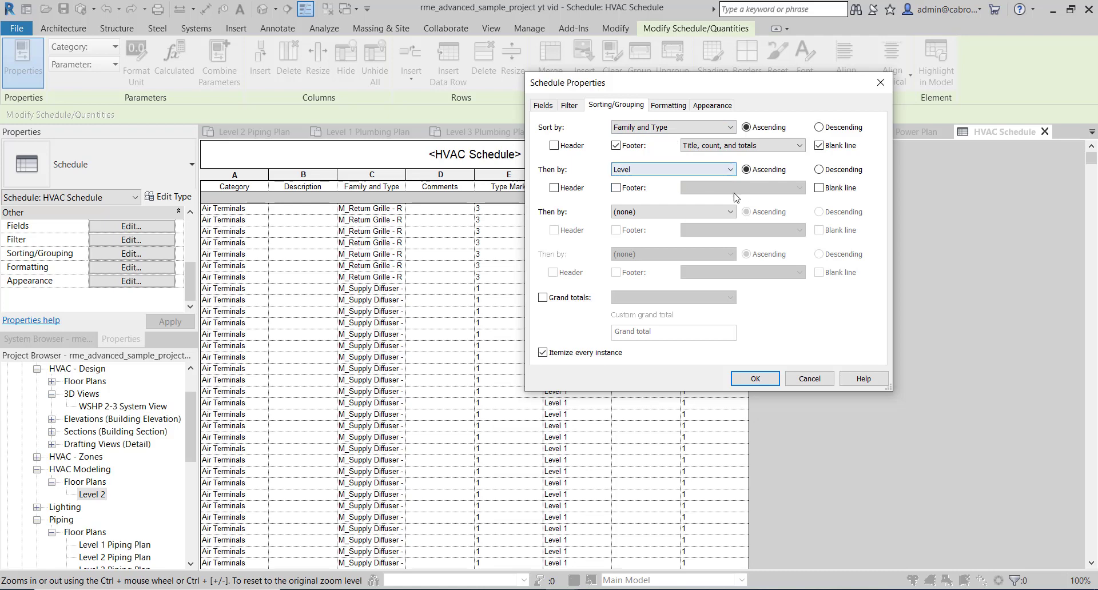
Step: Apply the schedule's sorting and grouping settings, and examine the itemized rows, levels and footer counts from Specialty Equipment through Cable Tray Fittings
{"action": "left_click", "coordinate": [755, 379]}
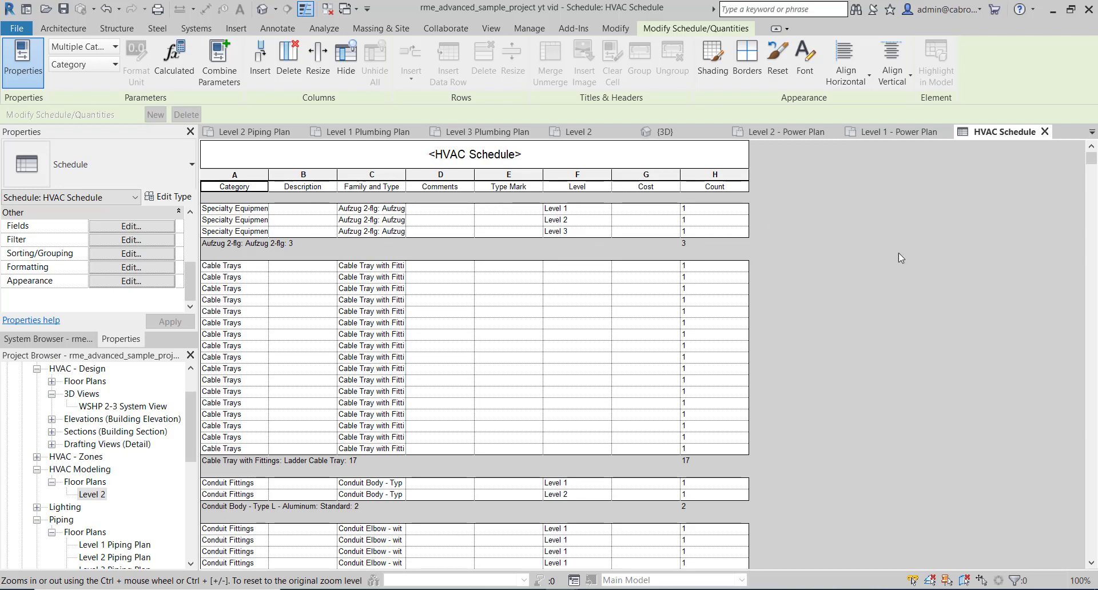
{"action": "scroll", "coordinate": [245, 288], "scroll_direction": "down", "scroll_amount": 3}
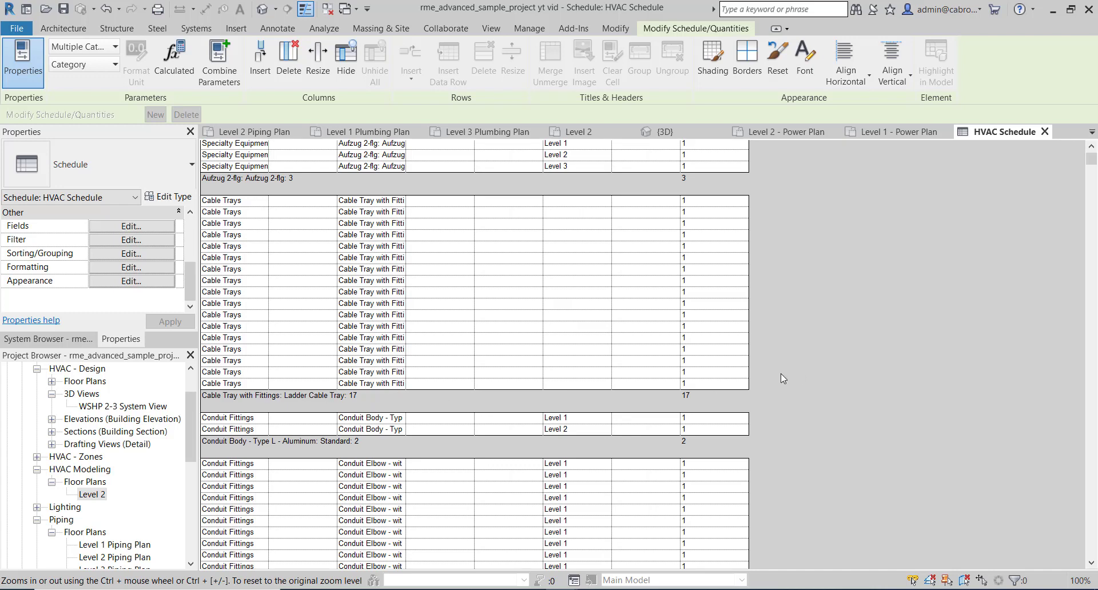
{"action": "scroll", "coordinate": [517, 284], "scroll_direction": "down", "scroll_amount": 9}
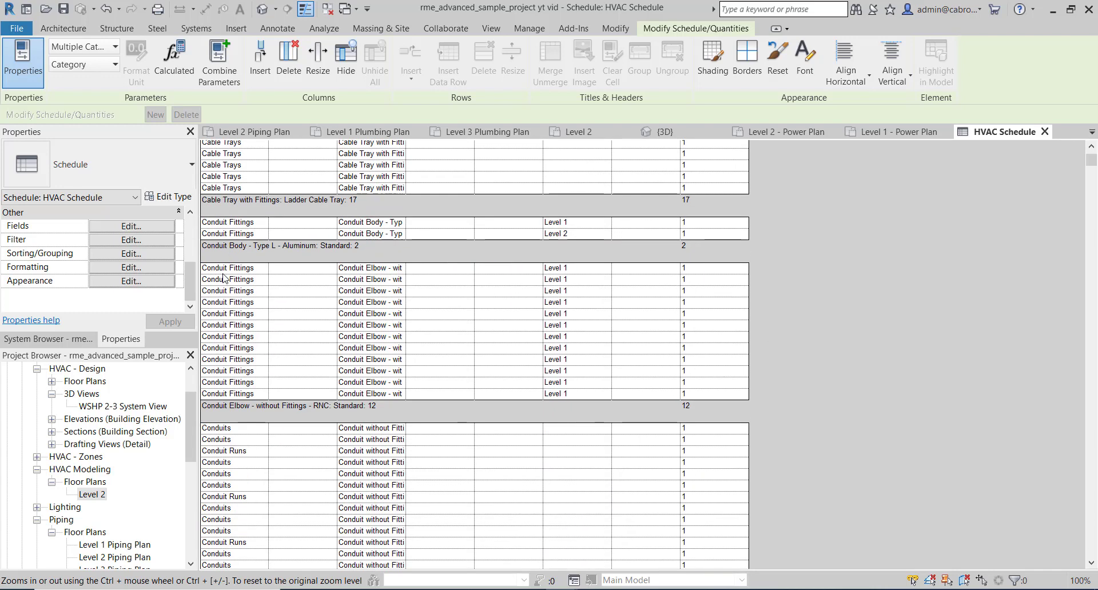
{"action": "scroll", "coordinate": [255, 328], "scroll_direction": "down", "scroll_amount": 2}
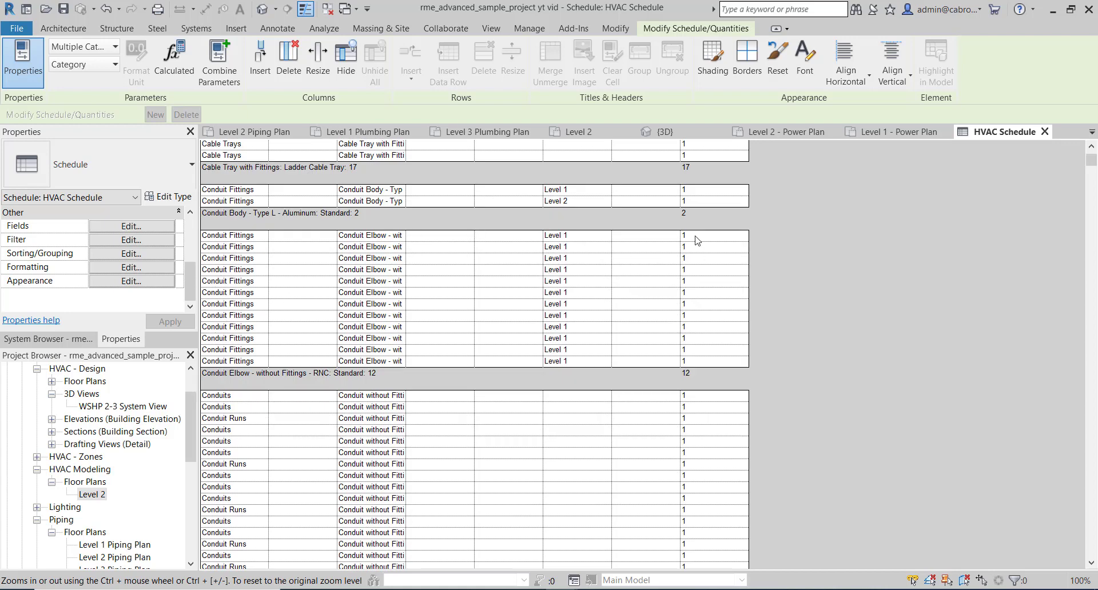
{"action": "scroll", "coordinate": [658, 354], "scroll_direction": "down", "scroll_amount": 20}
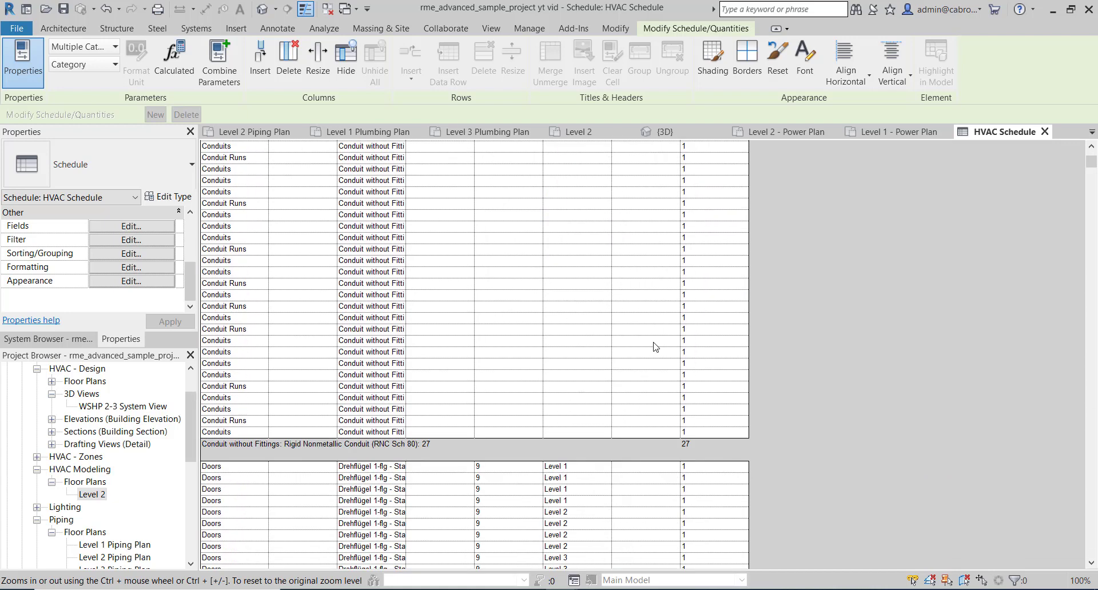
{"action": "scroll", "coordinate": [653, 341], "scroll_direction": "down", "scroll_amount": 20}
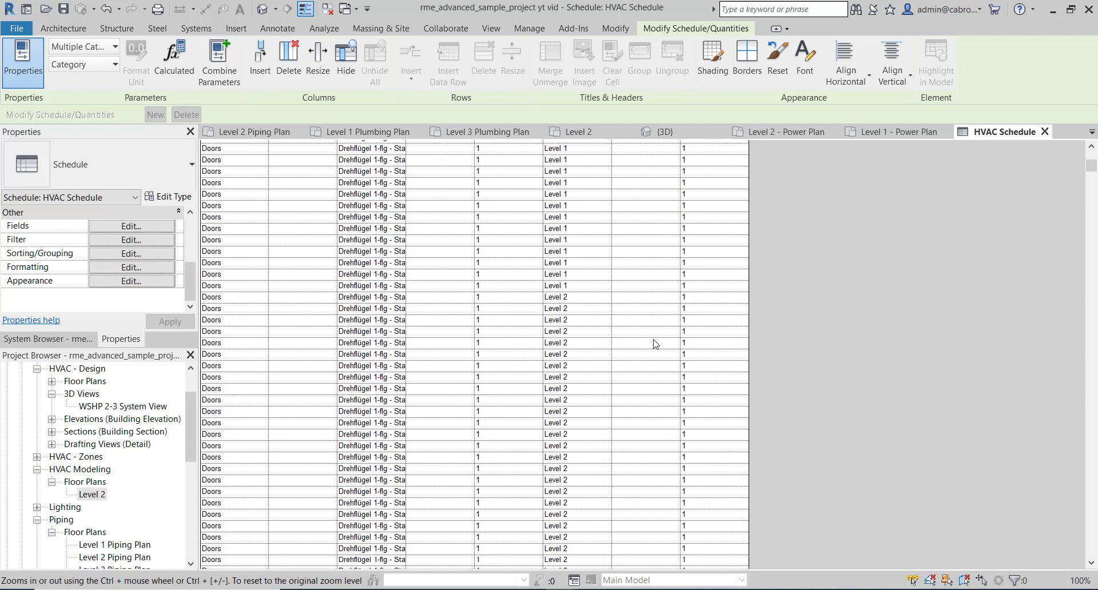
{"action": "scroll", "coordinate": [656, 344], "scroll_direction": "down", "scroll_amount": 18}
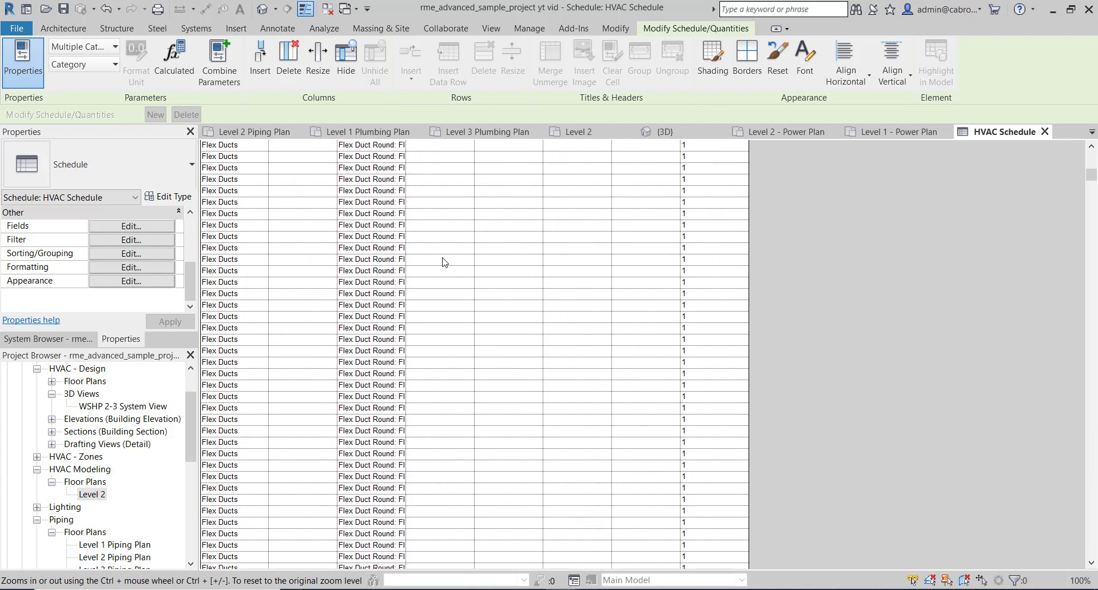
{"action": "scroll", "coordinate": [316, 288], "scroll_direction": "down", "scroll_amount": 10}
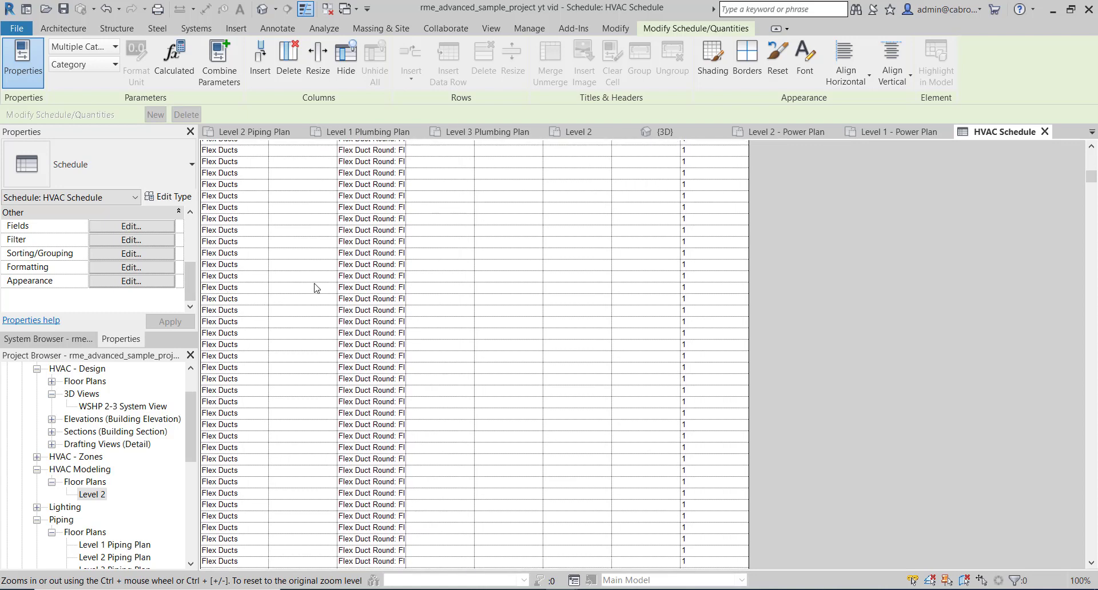
{"action": "scroll", "coordinate": [316, 288], "scroll_direction": "down", "scroll_amount": 5}
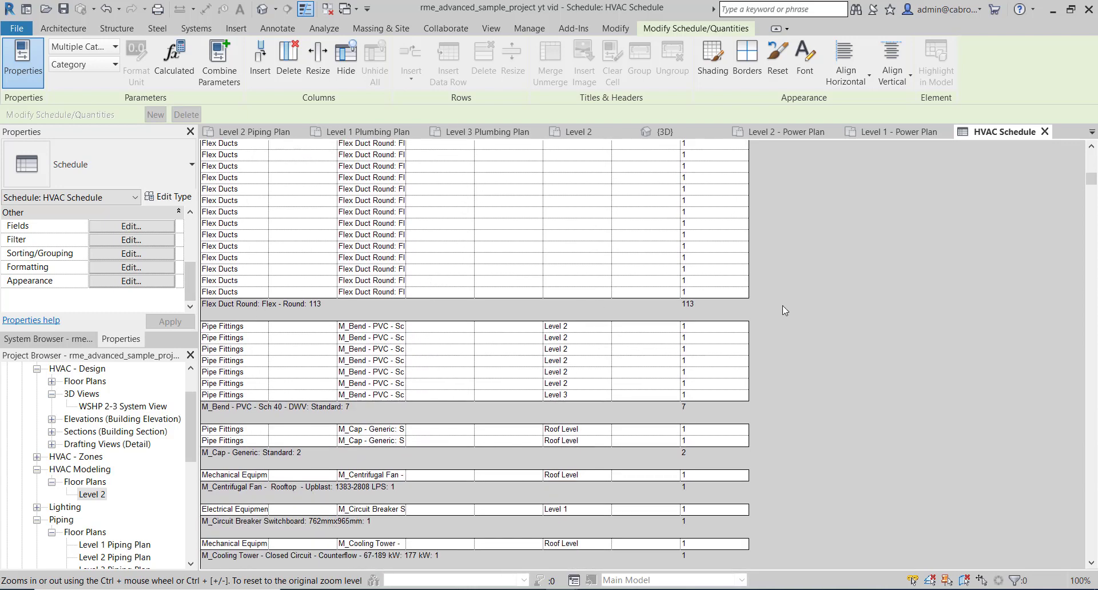
{"action": "scroll", "coordinate": [737, 305], "scroll_direction": "down", "scroll_amount": 3}
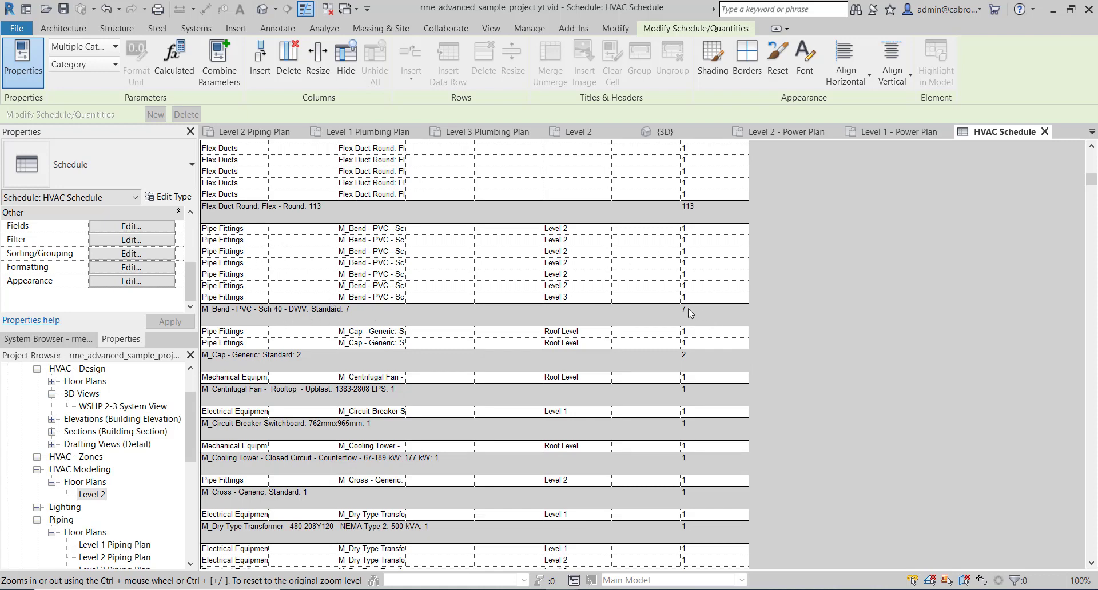
{"action": "scroll", "coordinate": [683, 312], "scroll_direction": "down", "scroll_amount": 15}
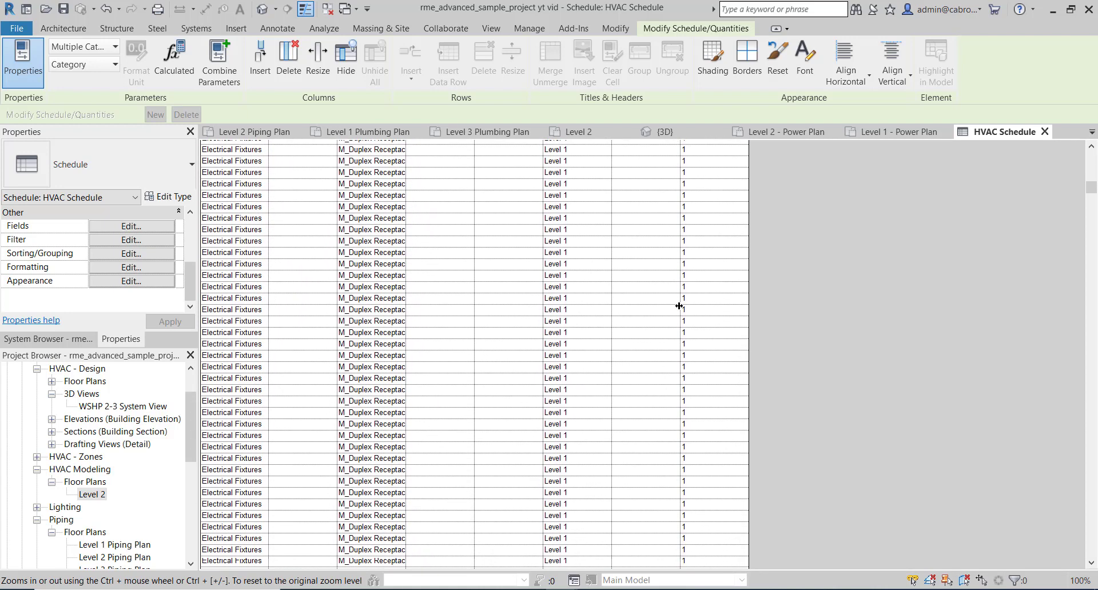
{"action": "scroll", "coordinate": [679, 307], "scroll_direction": "down", "scroll_amount": 10}
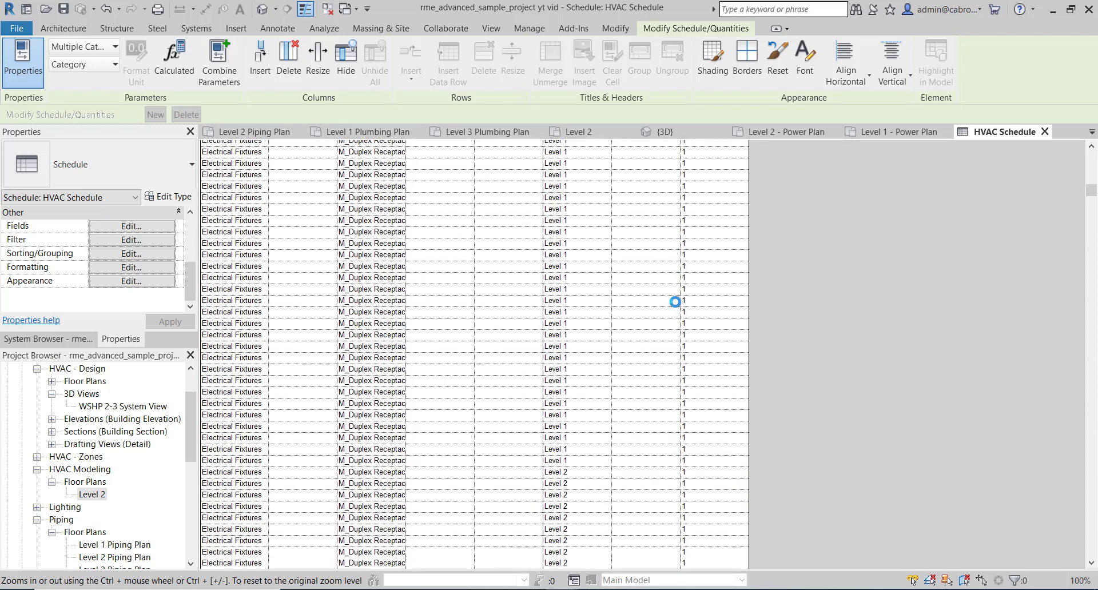
{"action": "scroll", "coordinate": [675, 302], "scroll_direction": "down", "scroll_amount": 4}
{"action": "scroll", "coordinate": [679, 293], "scroll_direction": "down", "scroll_amount": 3}
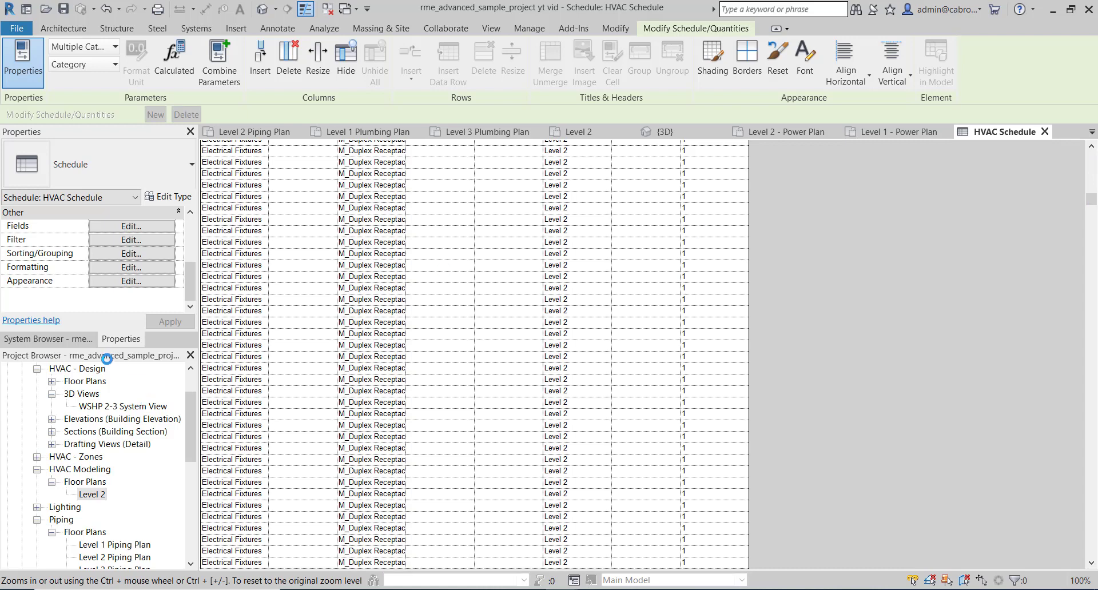
{"action": "scroll", "coordinate": [294, 299], "scroll_direction": "down", "scroll_amount": 5}
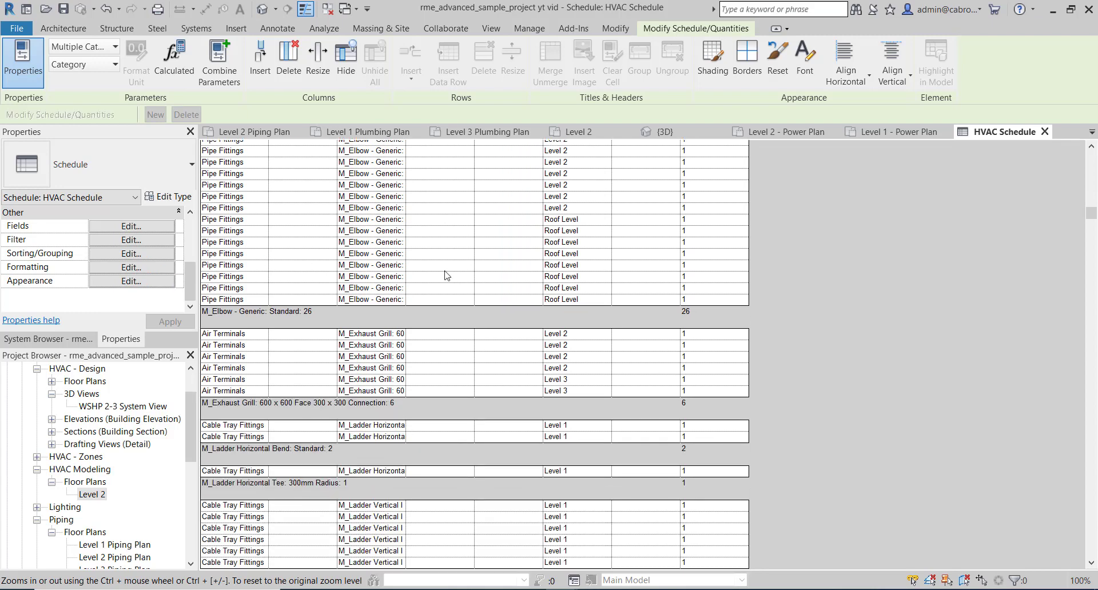
Step: Turn off Itemize every instance in the HVAC Schedule's sorting and grouping settings, and apply the change
{"action": "left_click", "coordinate": [130, 254]}
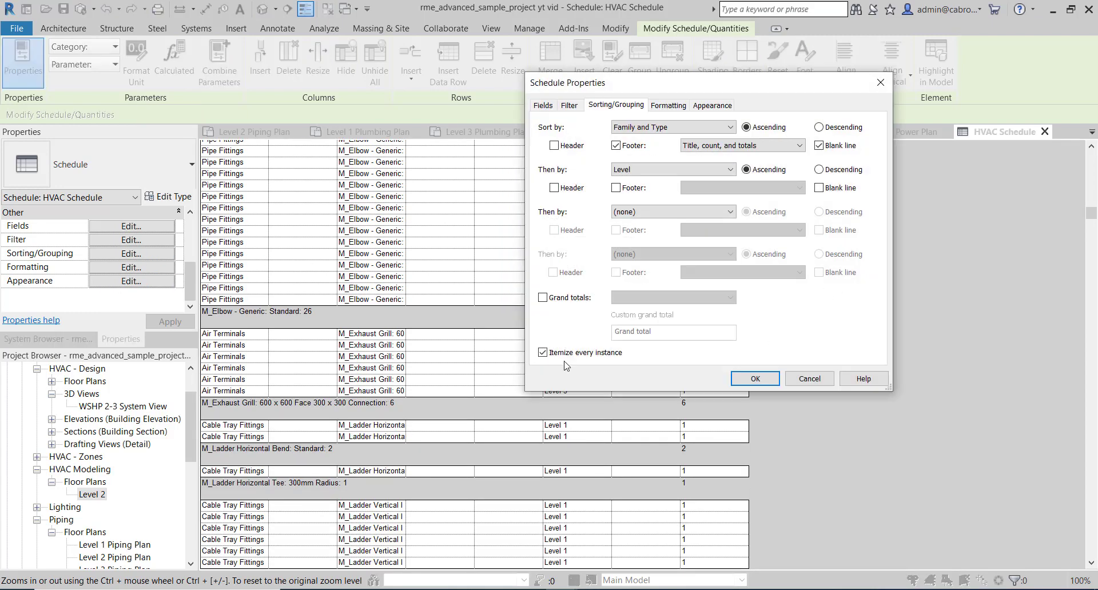
{"action": "left_click", "coordinate": [543, 353]}
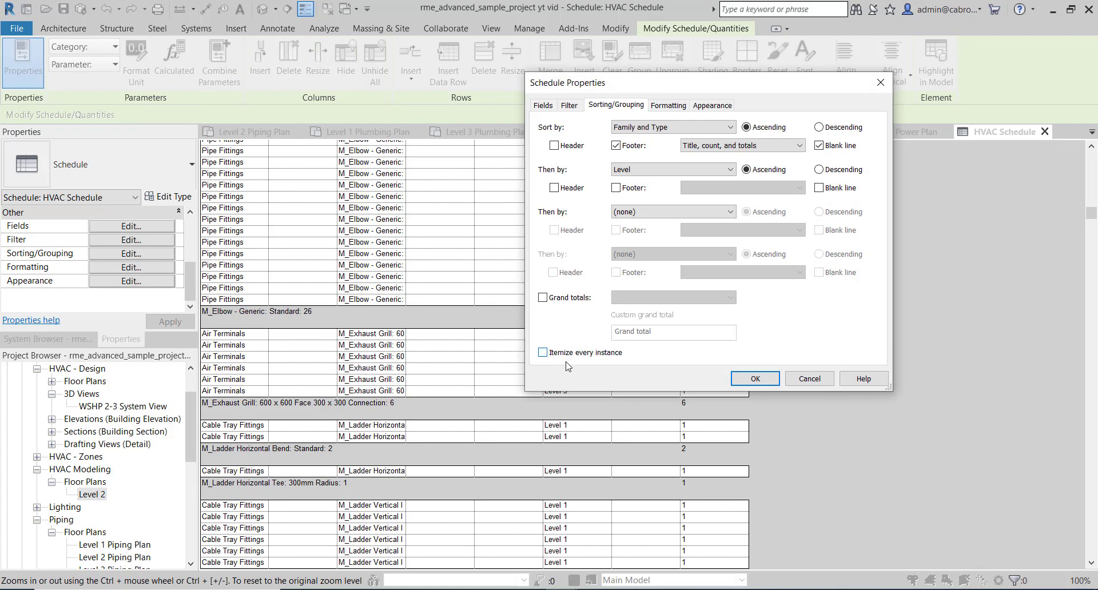
{"action": "left_click", "coordinate": [756, 379]}
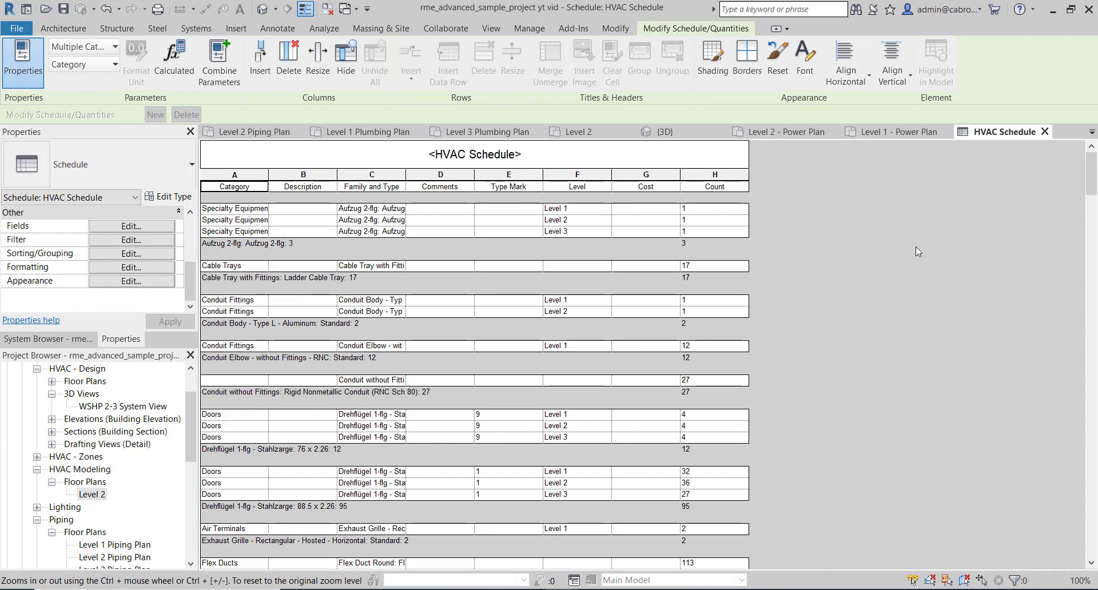
Step: Examine the condensed schedule through to its last Doors groups, checking the counts per level and type, and return to the beginning
{"action": "scroll", "coordinate": [887, 274], "scroll_direction": "down", "scroll_amount": 10}
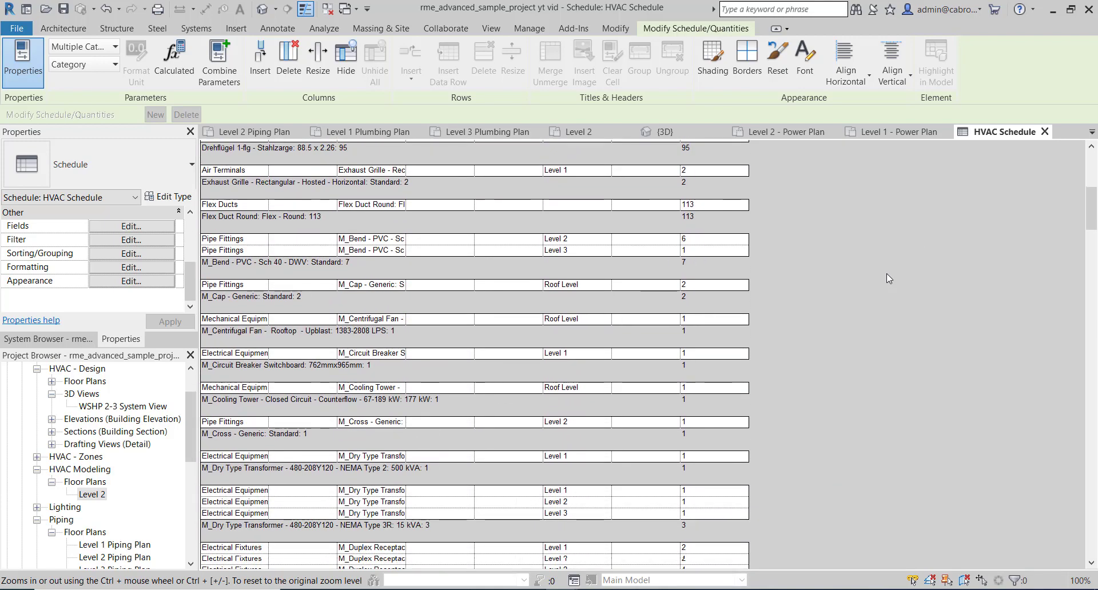
{"action": "scroll", "coordinate": [886, 275], "scroll_direction": "down", "scroll_amount": 10}
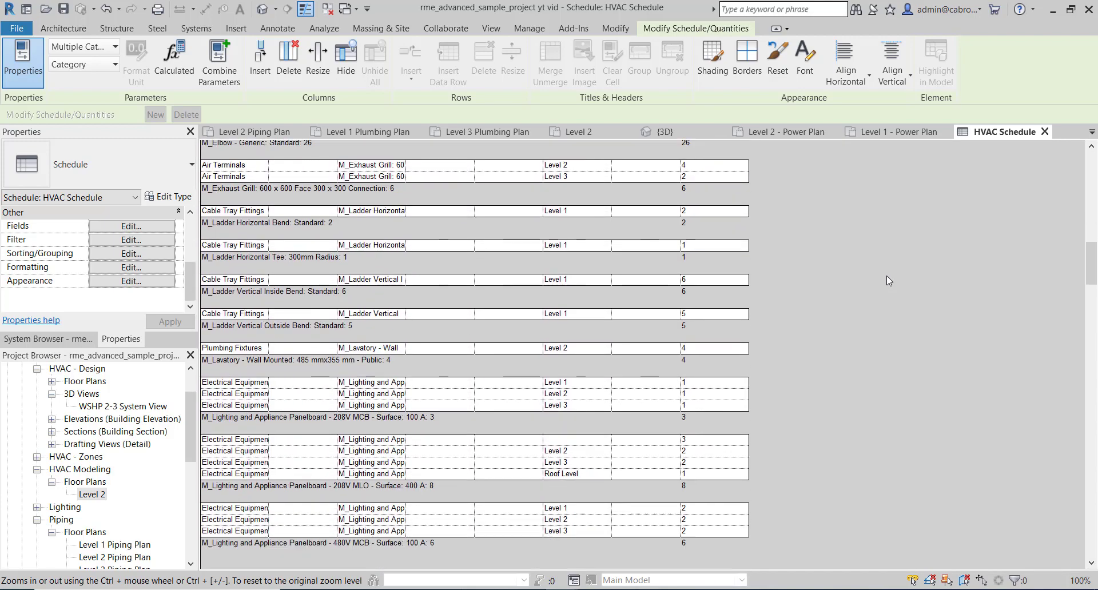
{"action": "scroll", "coordinate": [886, 276], "scroll_direction": "down", "scroll_amount": 10}
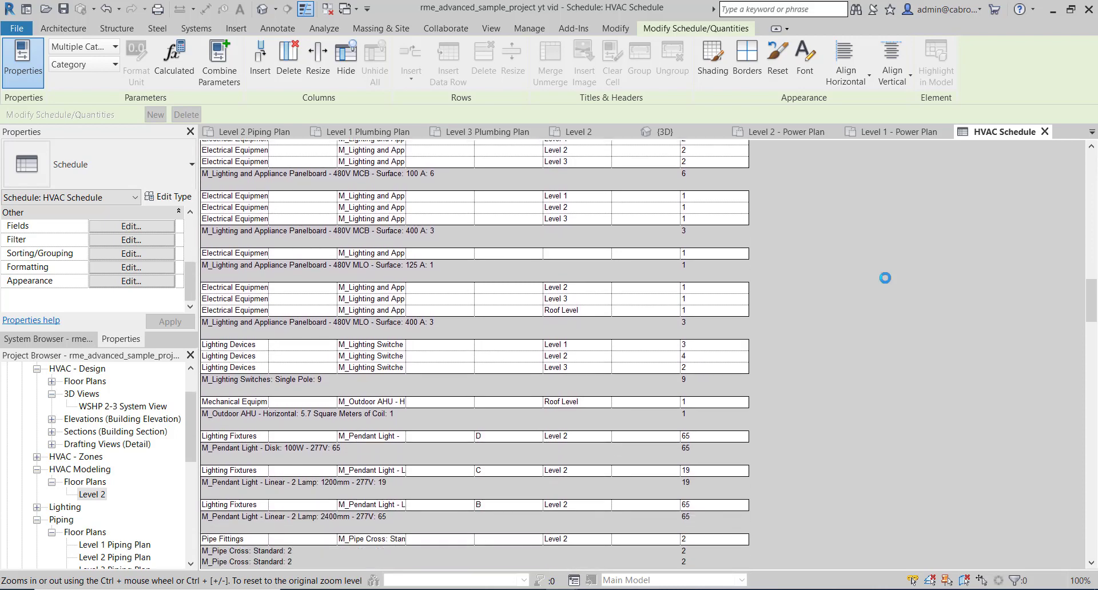
{"action": "scroll", "coordinate": [885, 278], "scroll_direction": "down", "scroll_amount": 10}
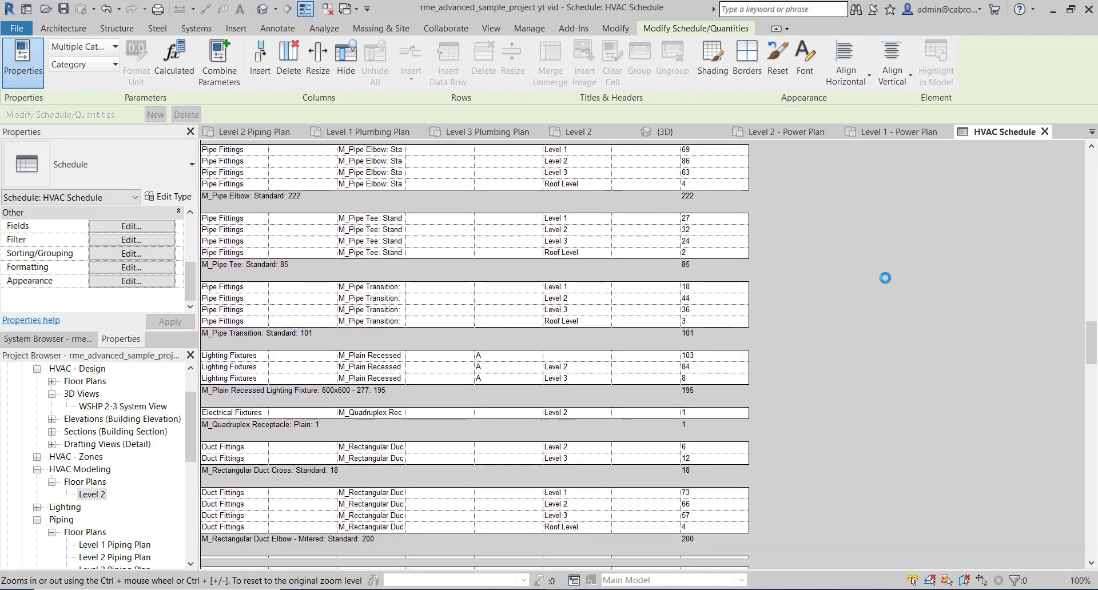
{"action": "scroll", "coordinate": [885, 278], "scroll_direction": "down", "scroll_amount": 10}
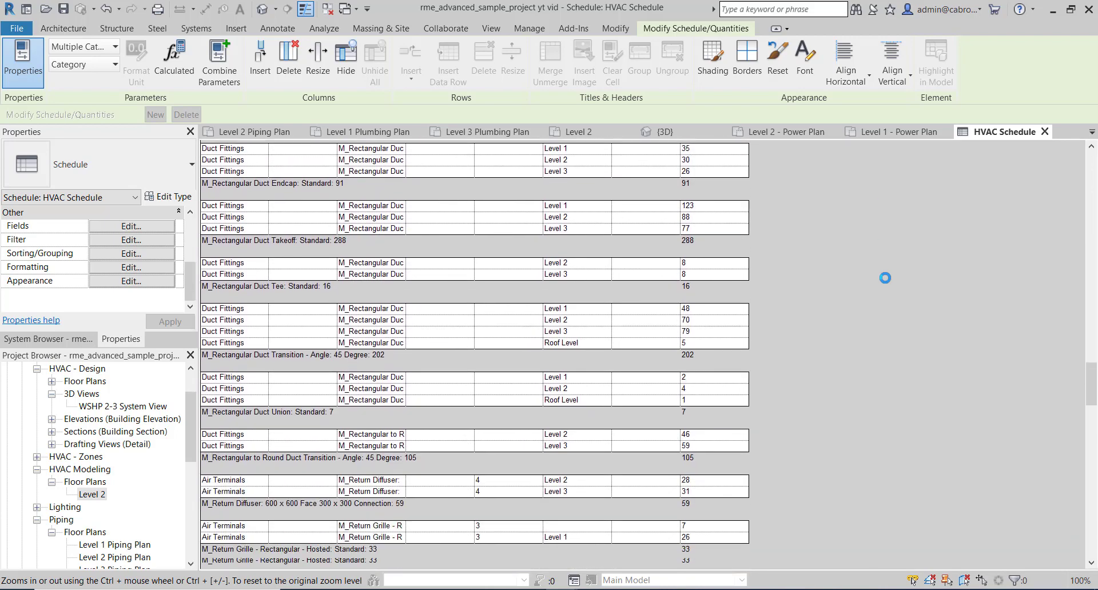
{"action": "scroll", "coordinate": [885, 278], "scroll_direction": "down", "scroll_amount": 10}
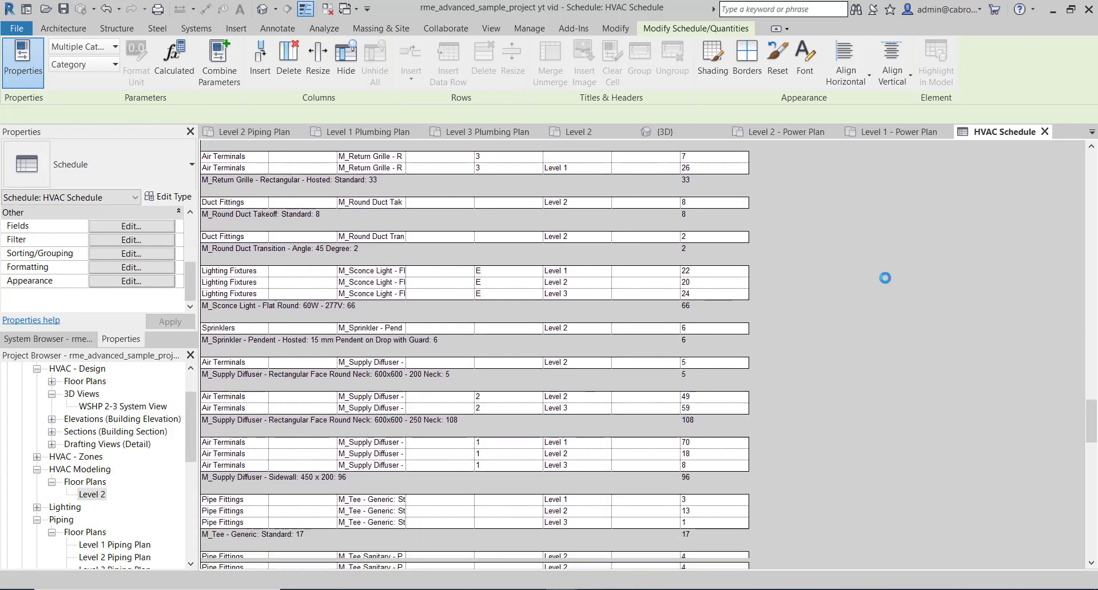
{"action": "scroll", "coordinate": [885, 278], "scroll_direction": "down", "scroll_amount": 10}
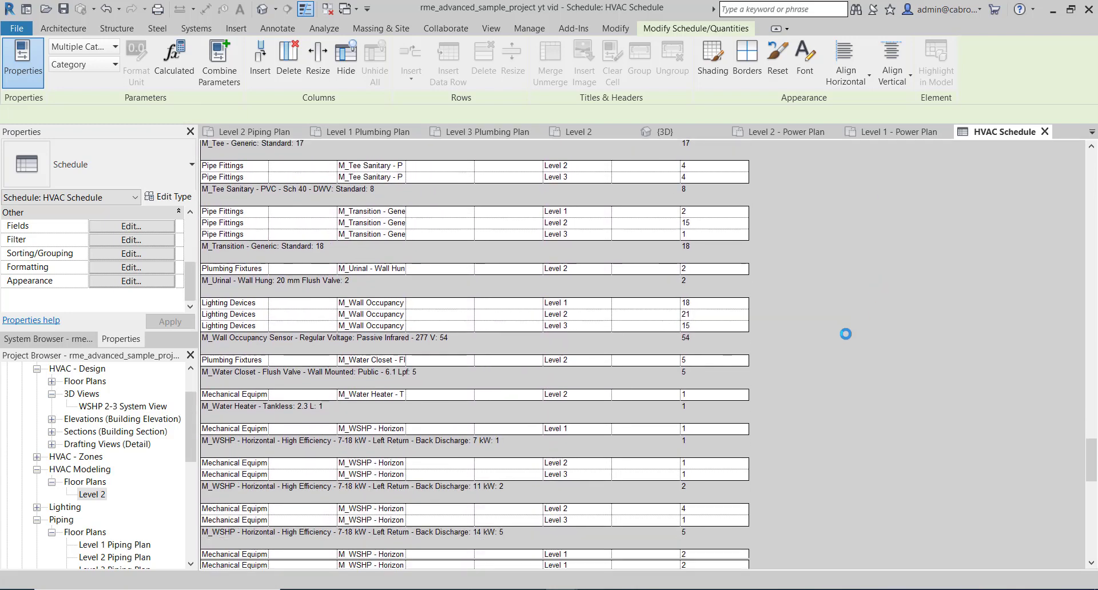
{"action": "scroll", "coordinate": [845, 334], "scroll_direction": "down", "scroll_amount": 10}
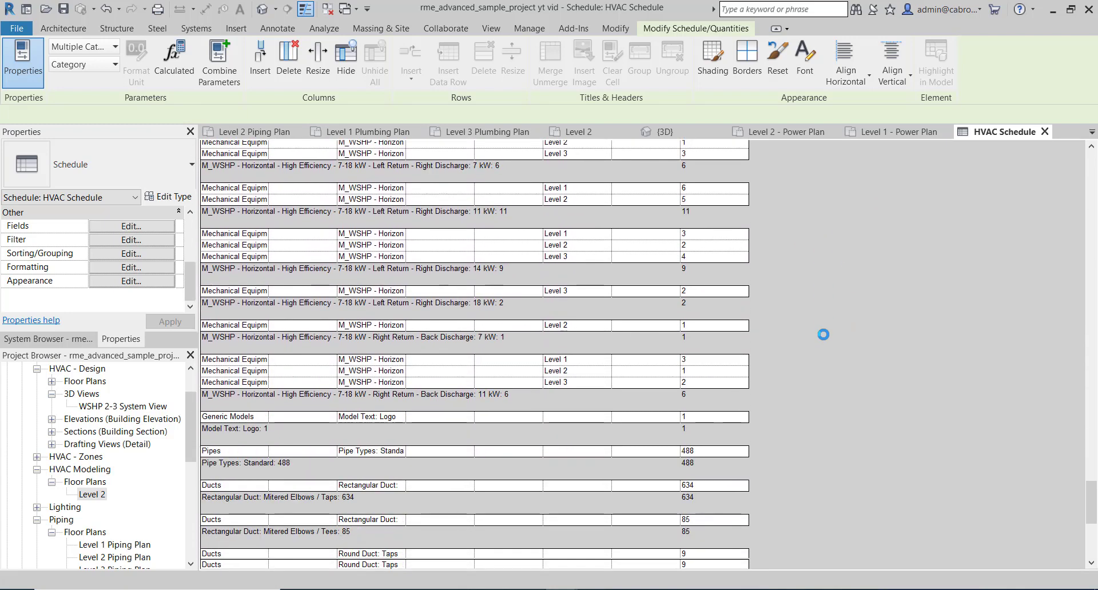
{"action": "scroll", "coordinate": [823, 334], "scroll_direction": "down", "scroll_amount": 6}
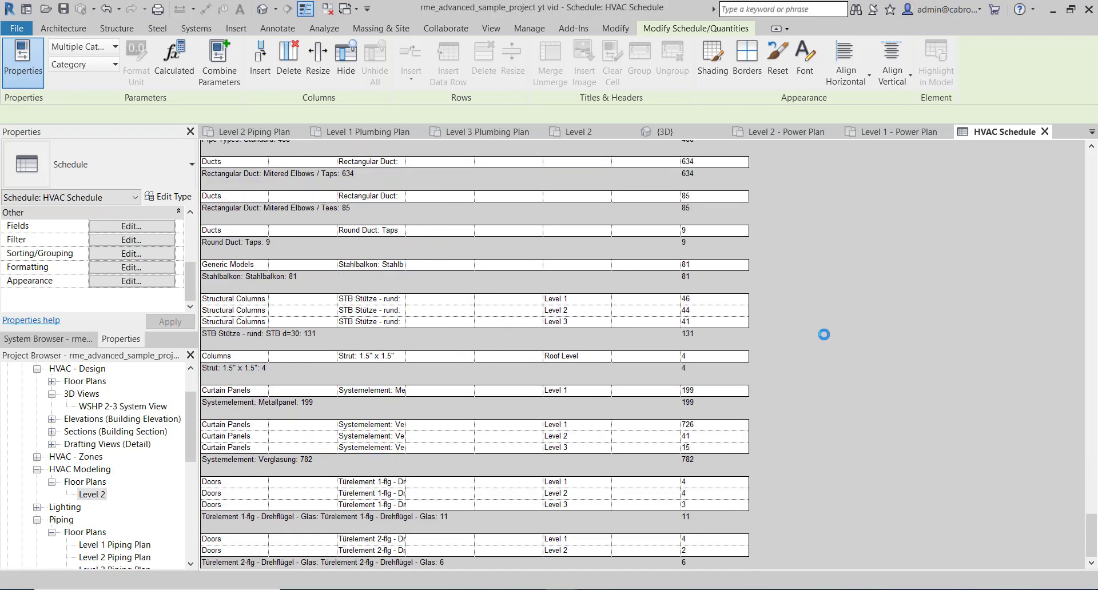
{"action": "scroll", "coordinate": [829, 287], "scroll_direction": "up", "scroll_amount": 12}
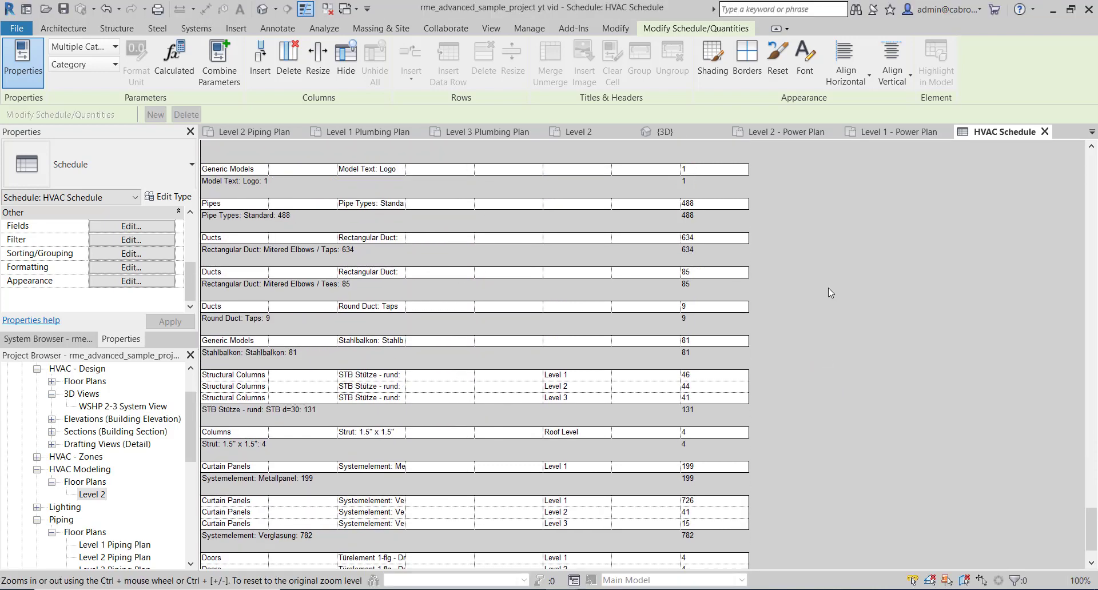
{"action": "scroll", "coordinate": [840, 291], "scroll_direction": "up", "scroll_amount": 10}
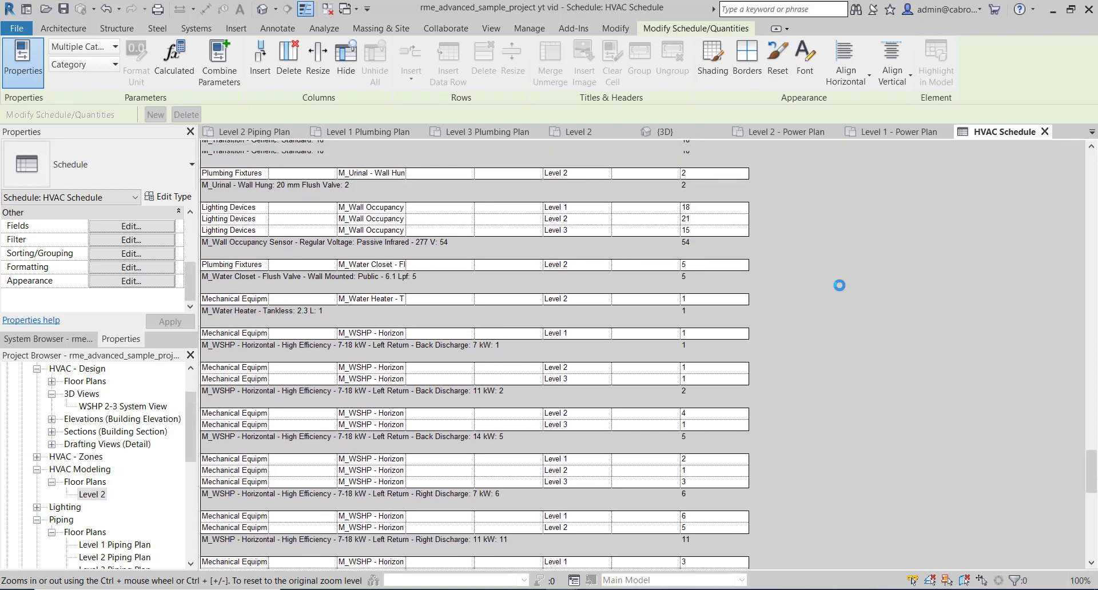
{"action": "scroll", "coordinate": [1063, 437], "scroll_direction": "up", "scroll_amount": 10}
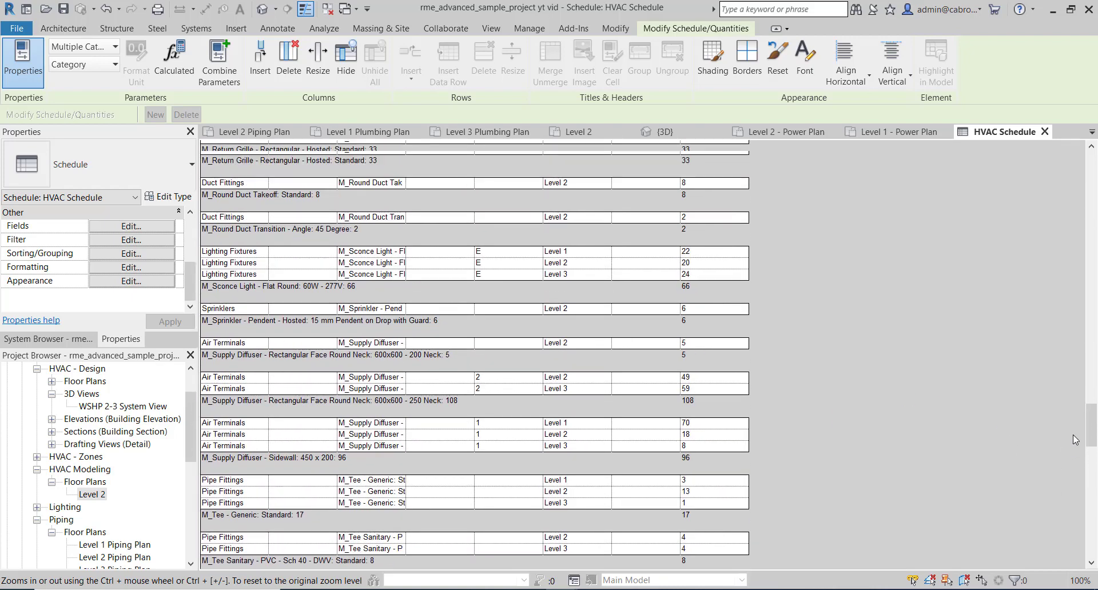
{"action": "scroll", "coordinate": [1034, 360], "scroll_direction": "up", "scroll_amount": 10}
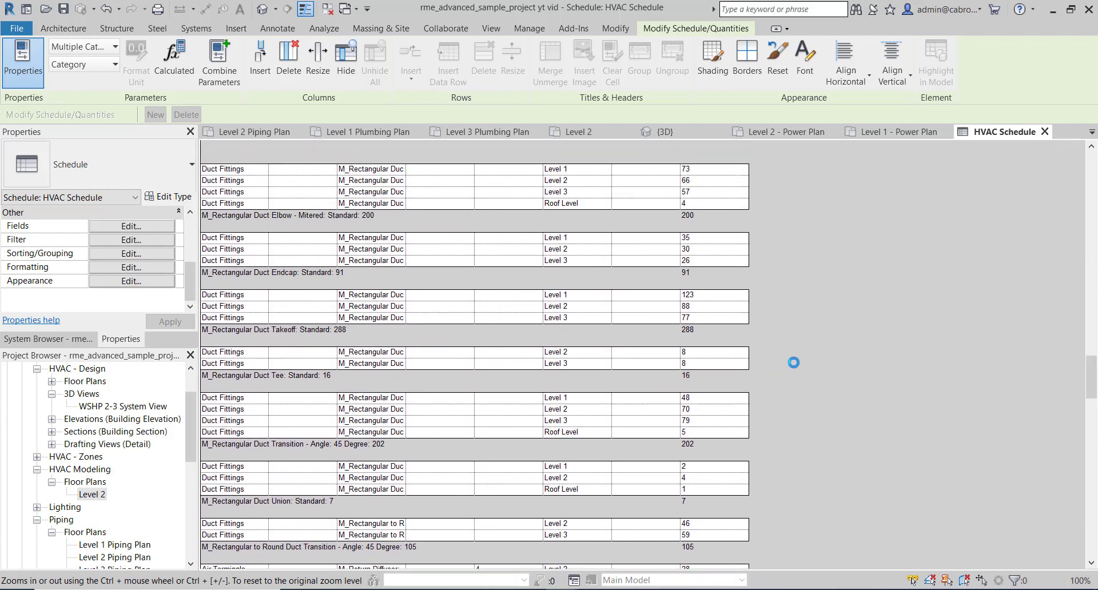
{"action": "scroll", "coordinate": [1093, 250], "scroll_direction": "up", "scroll_amount": 10}
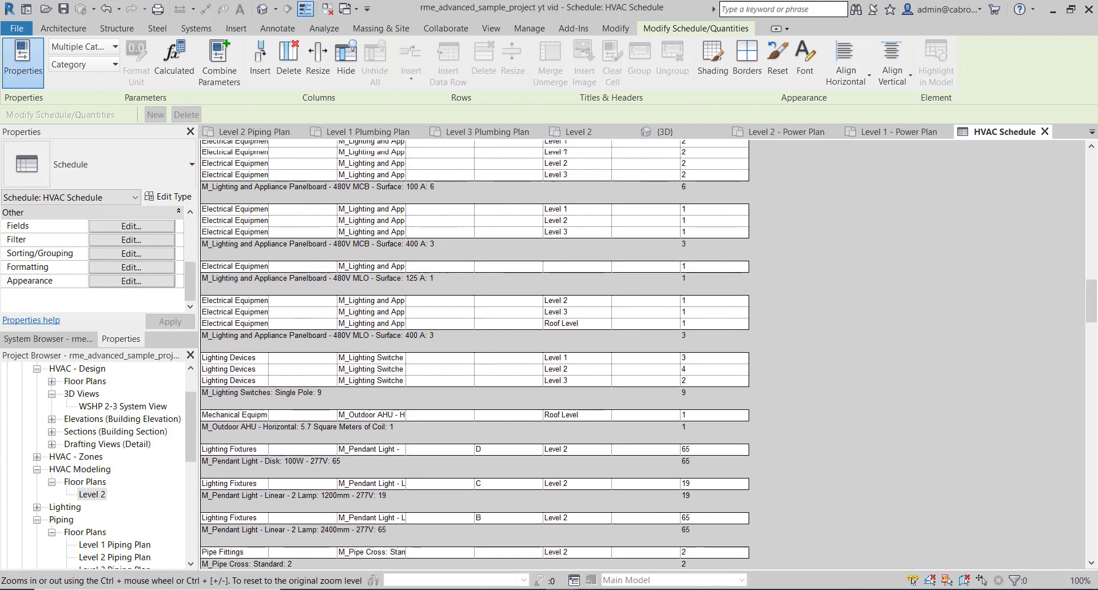
{"action": "scroll", "coordinate": [1094, 214], "scroll_direction": "up", "scroll_amount": 5}
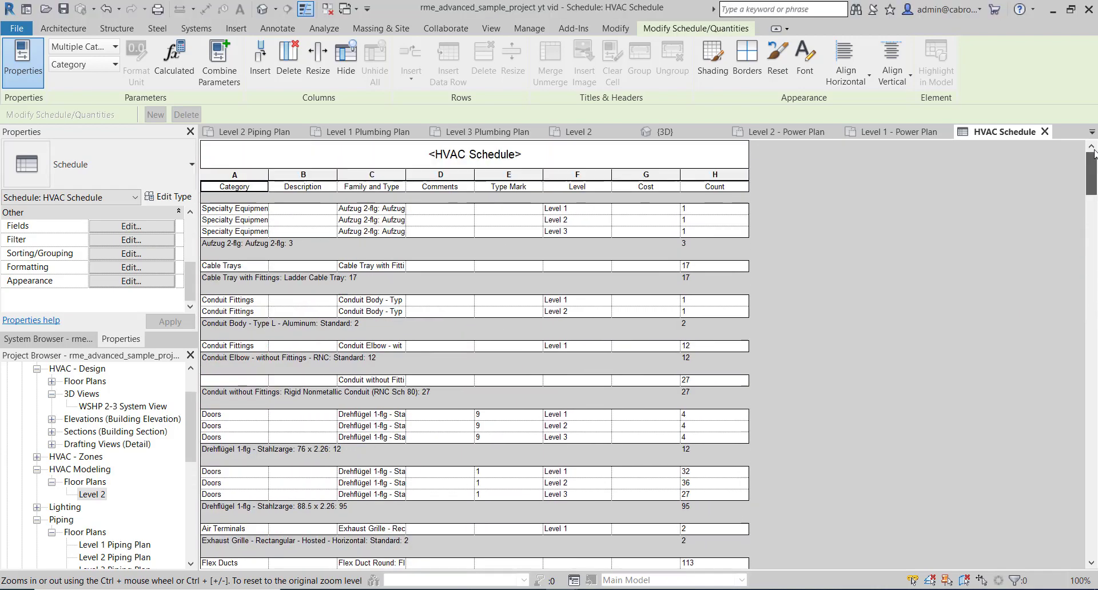
Step: Filter the HVAC Schedule to rows whose Category equals Air Terminals, and widen the Family and Type column to about twice its width
{"action": "left_click", "coordinate": [129, 240]}
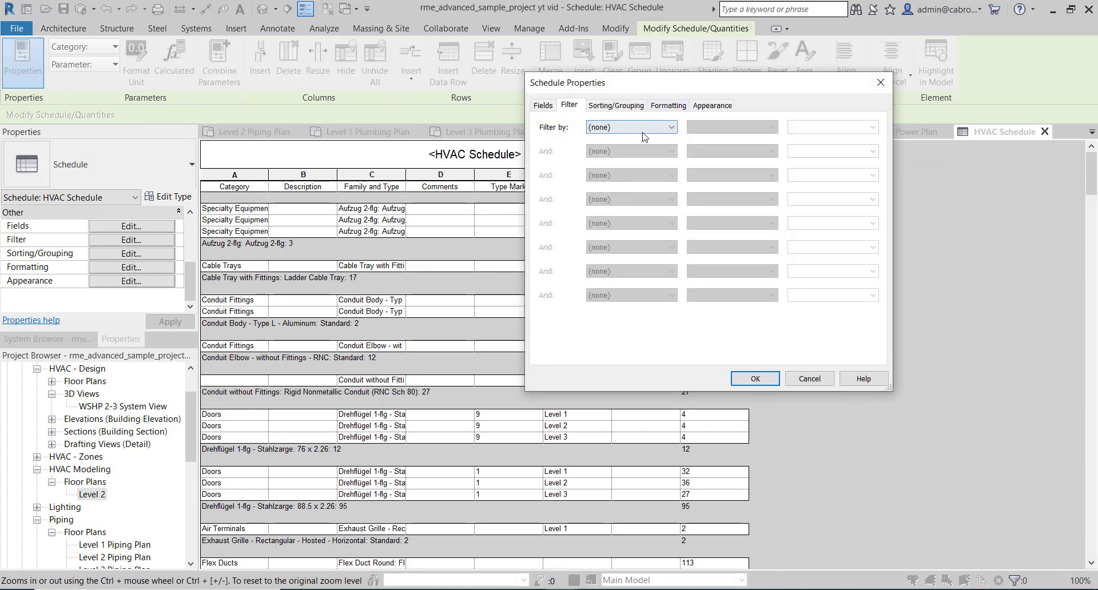
{"action": "left_click", "coordinate": [643, 131]}
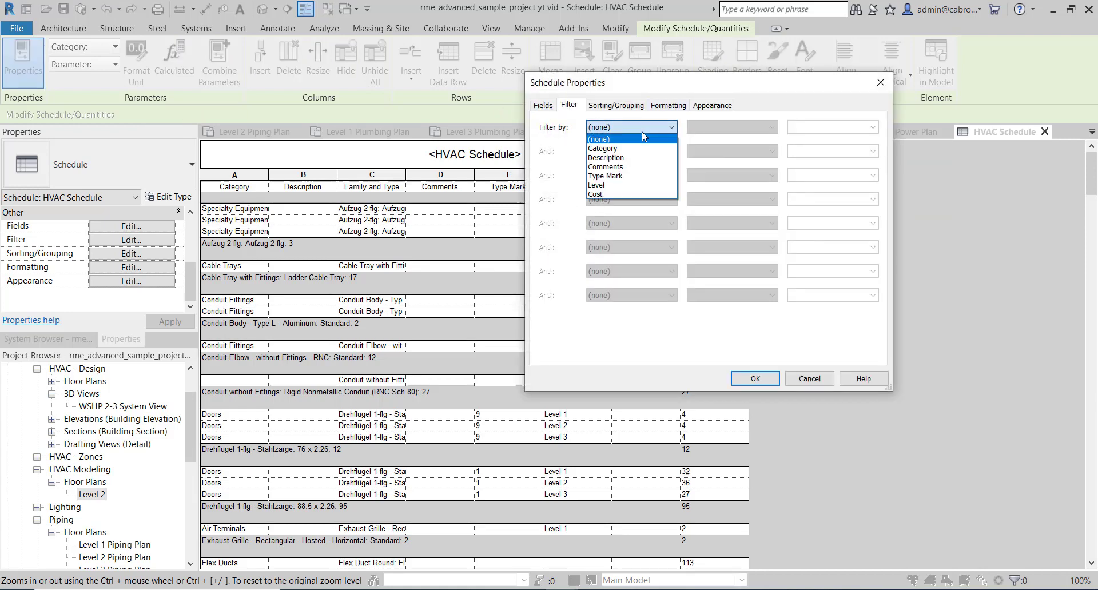
{"action": "left_click", "coordinate": [616, 148]}
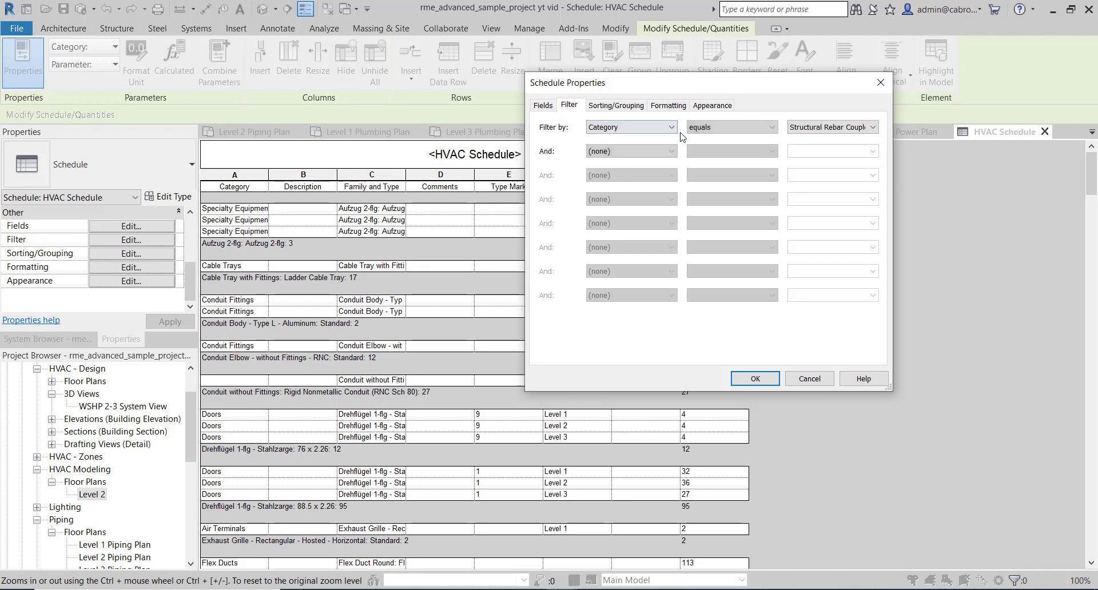
{"action": "left_click", "coordinate": [827, 128]}
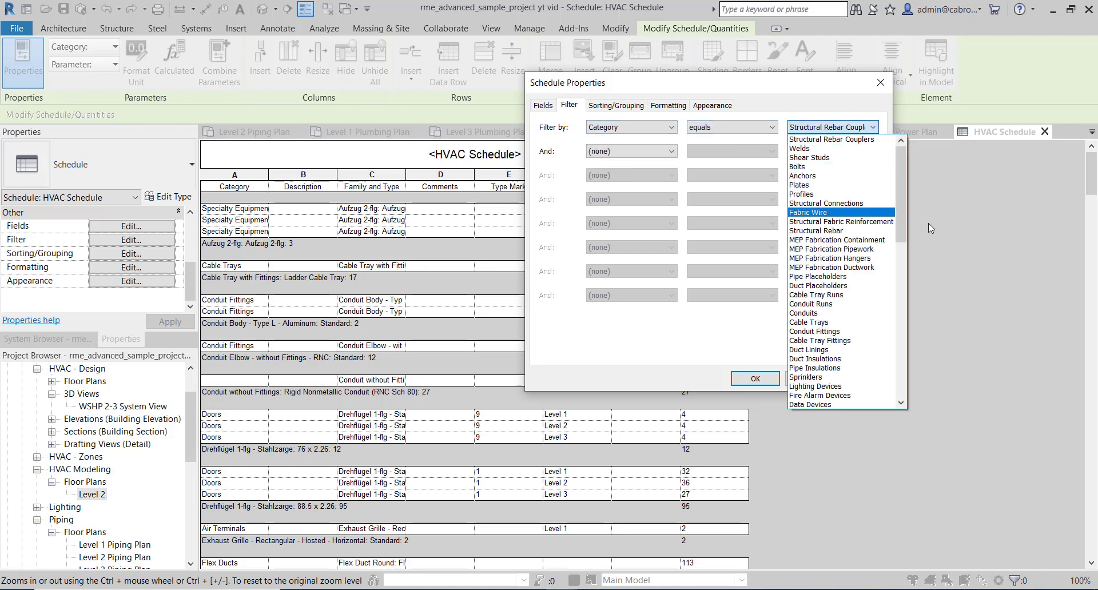
{"action": "left_click_drag", "start_coordinate": [905, 184], "coordinate": [904, 256]}
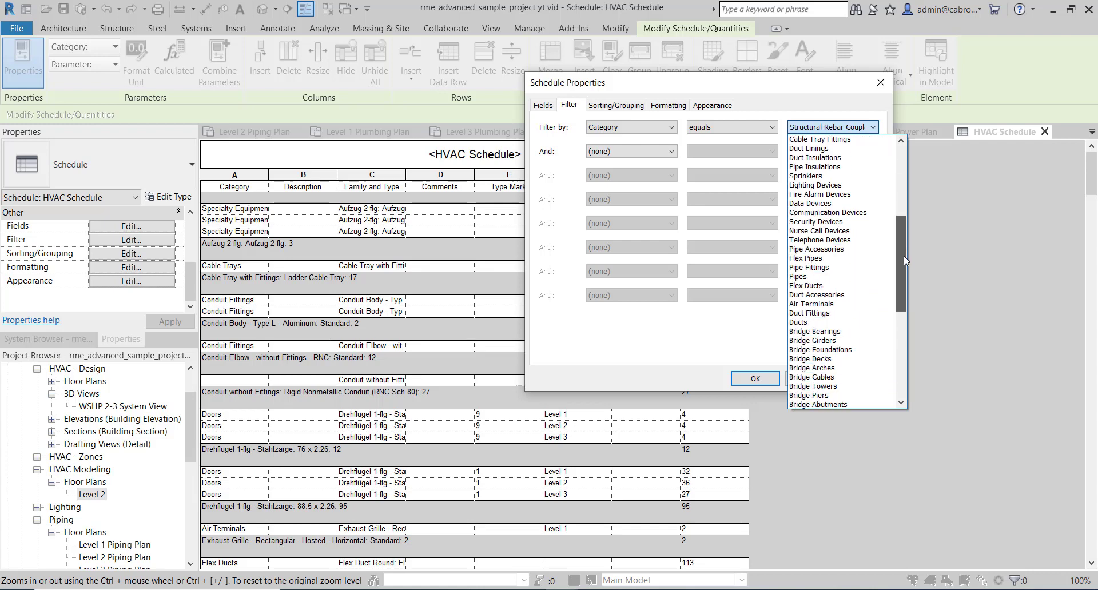
{"action": "left_click", "coordinate": [825, 306]}
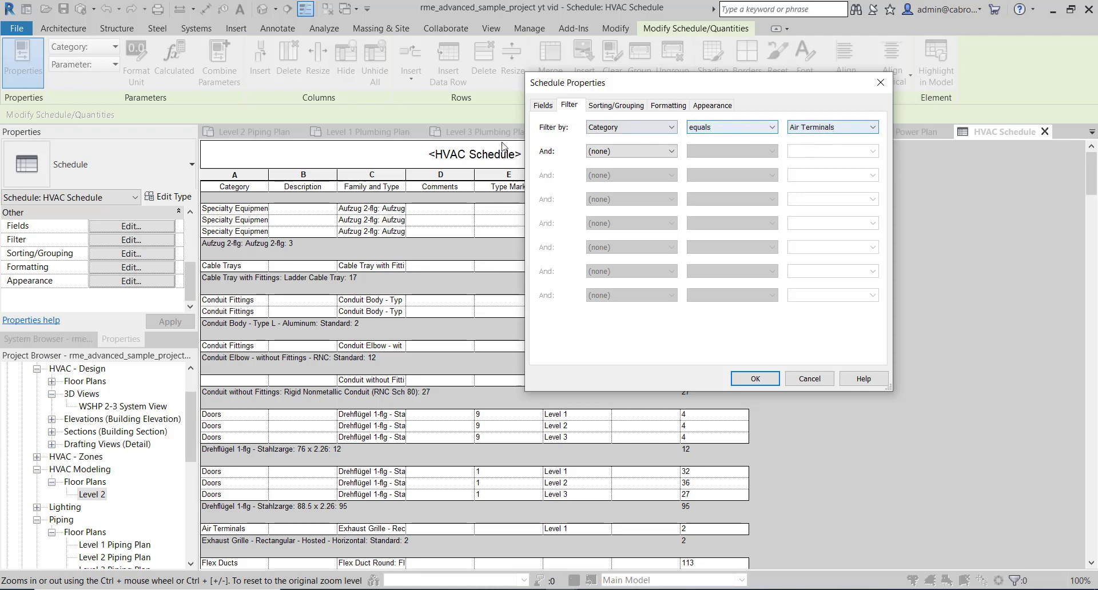
{"action": "left_click", "coordinate": [756, 379]}
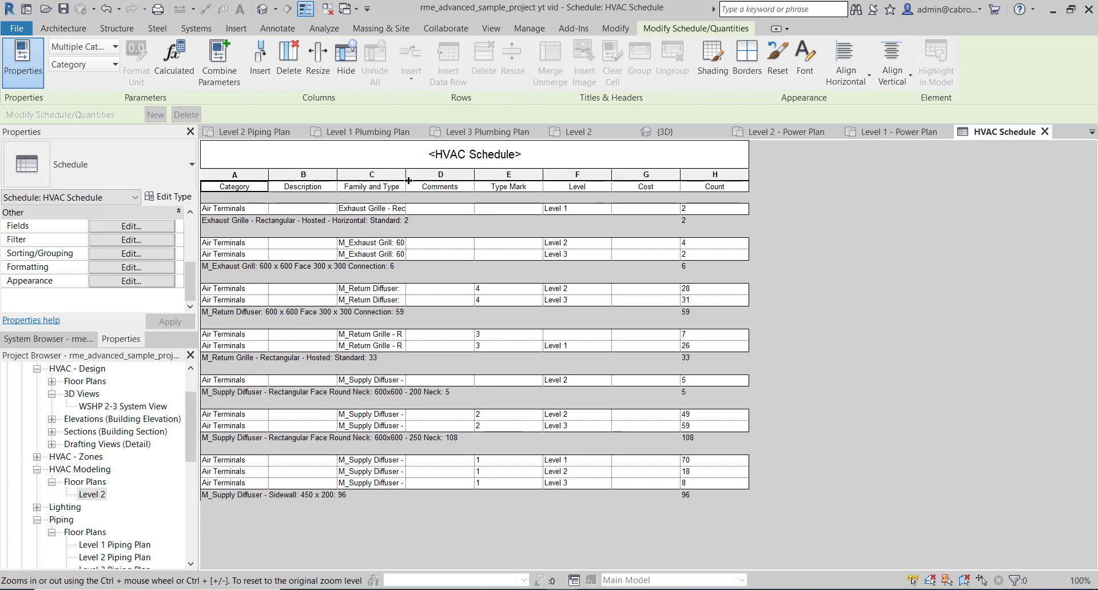
{"action": "left_click_drag", "start_coordinate": [406, 174], "coordinate": [473, 175]}
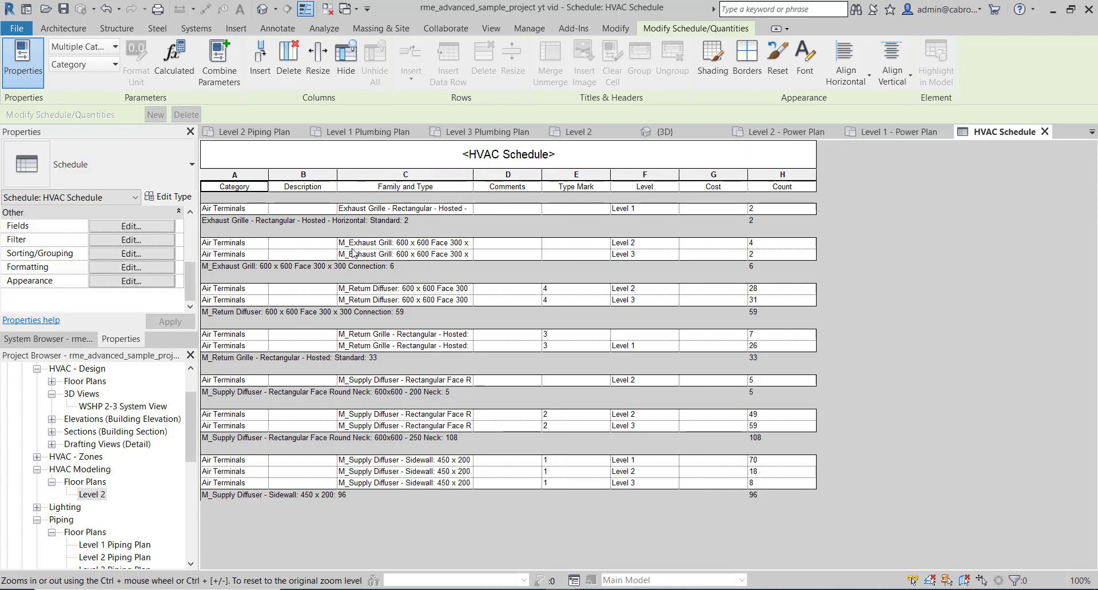